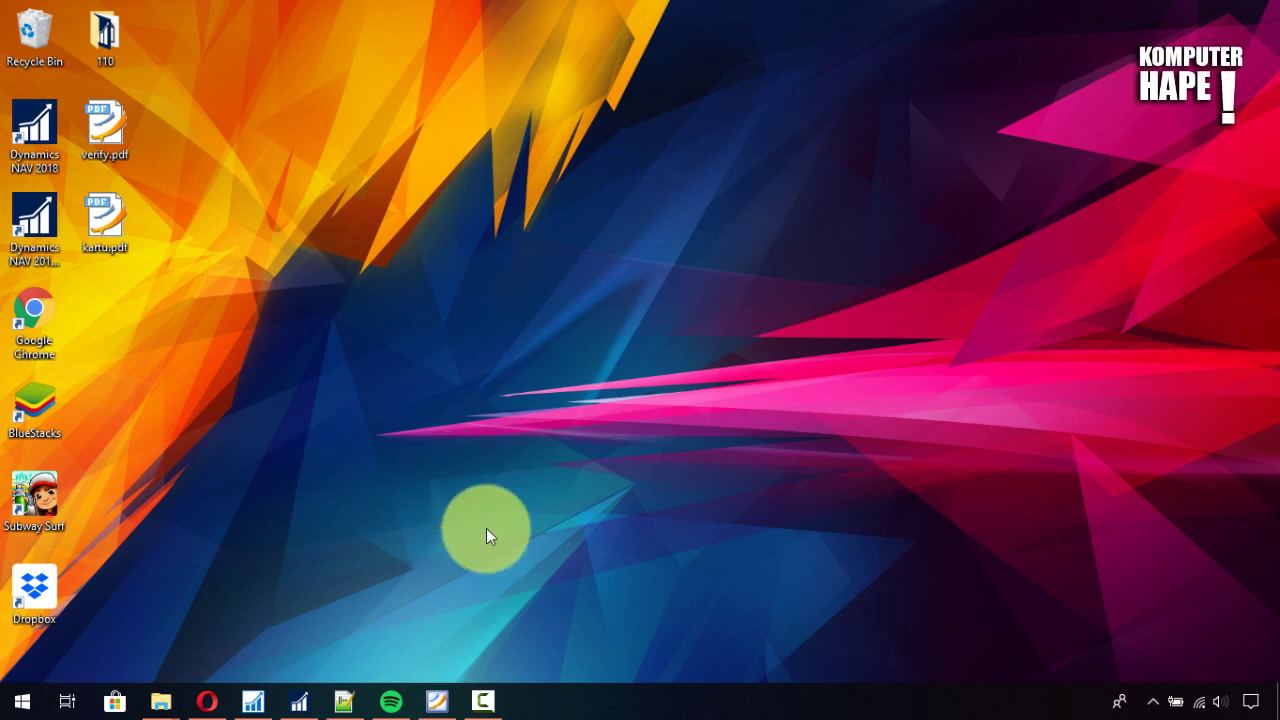
Bring up the Pictures folder in File Explorer and show its contents in Details view.
mouse_move(163, 706)
left_click(269, 642)
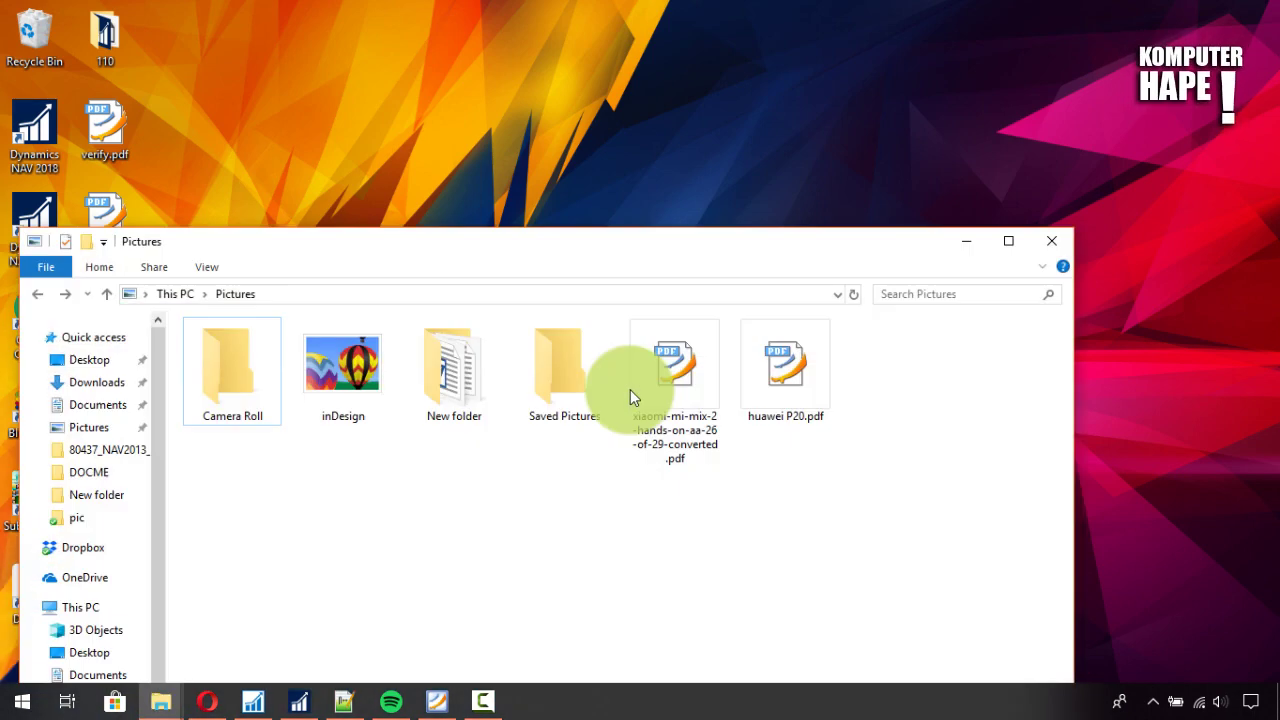
left_click_drag(872, 450, 648, 397)
left_click(806, 494)
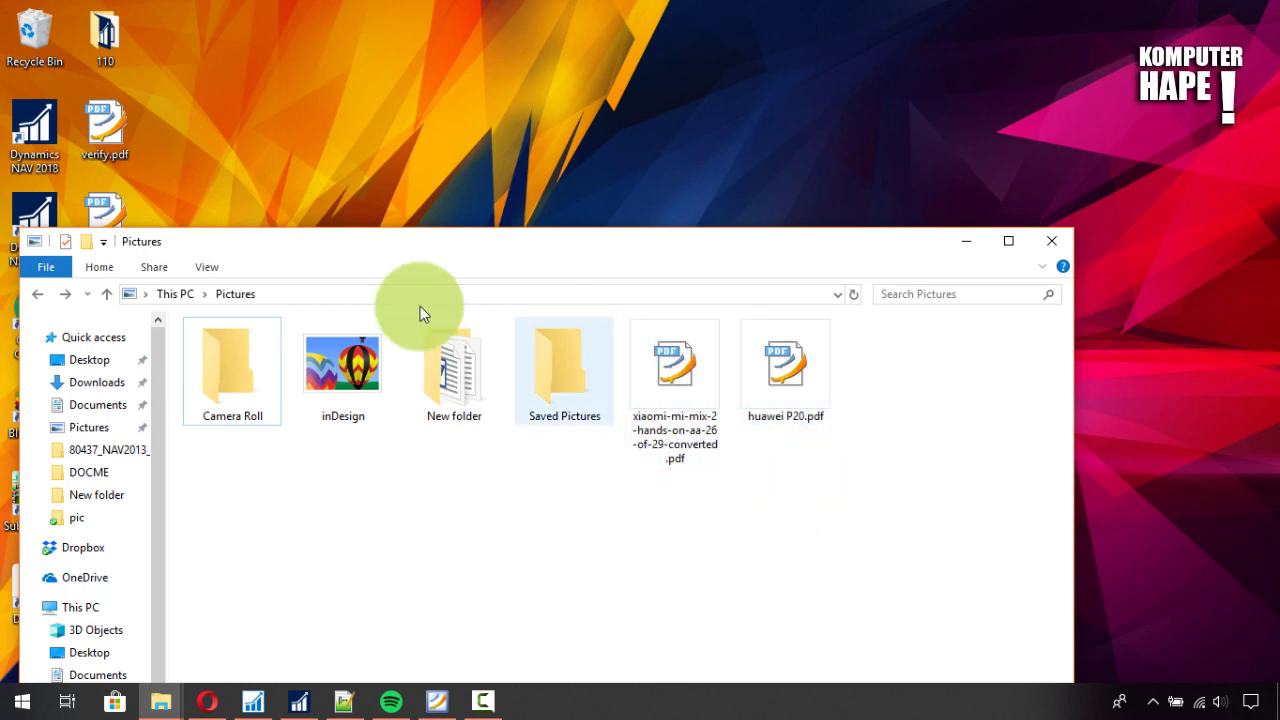
left_click(200, 266)
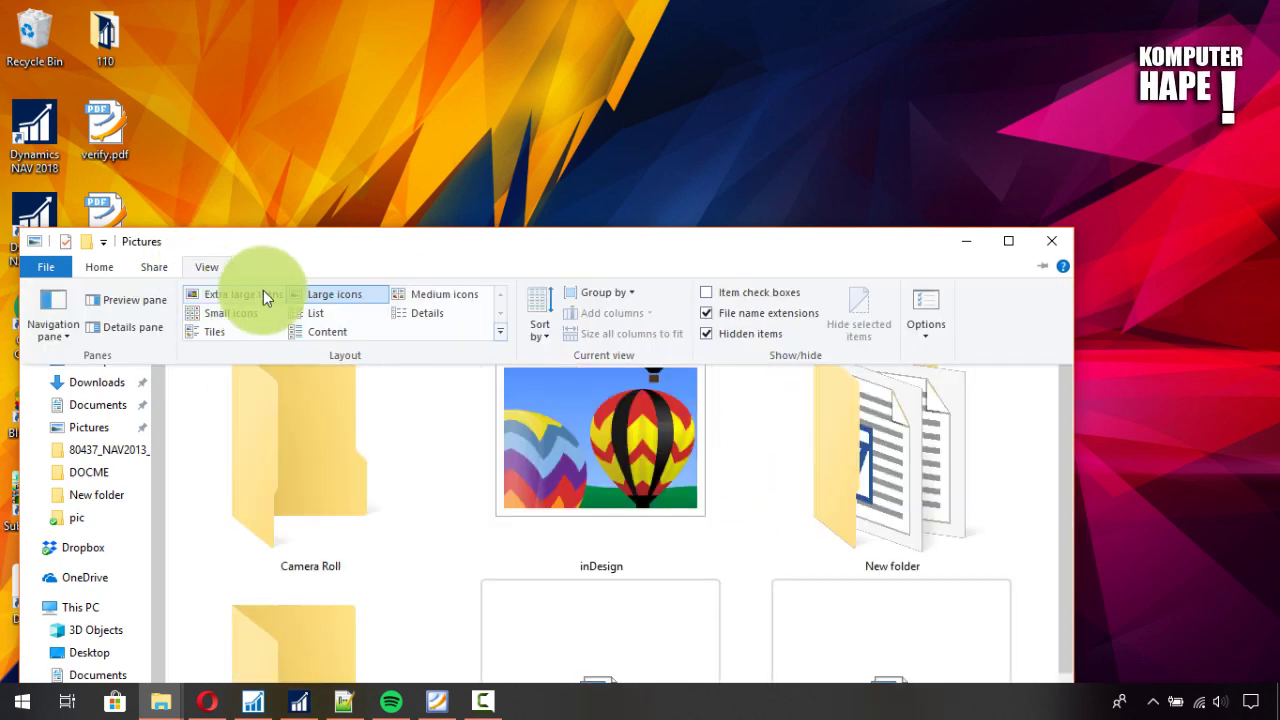
left_click(427, 313)
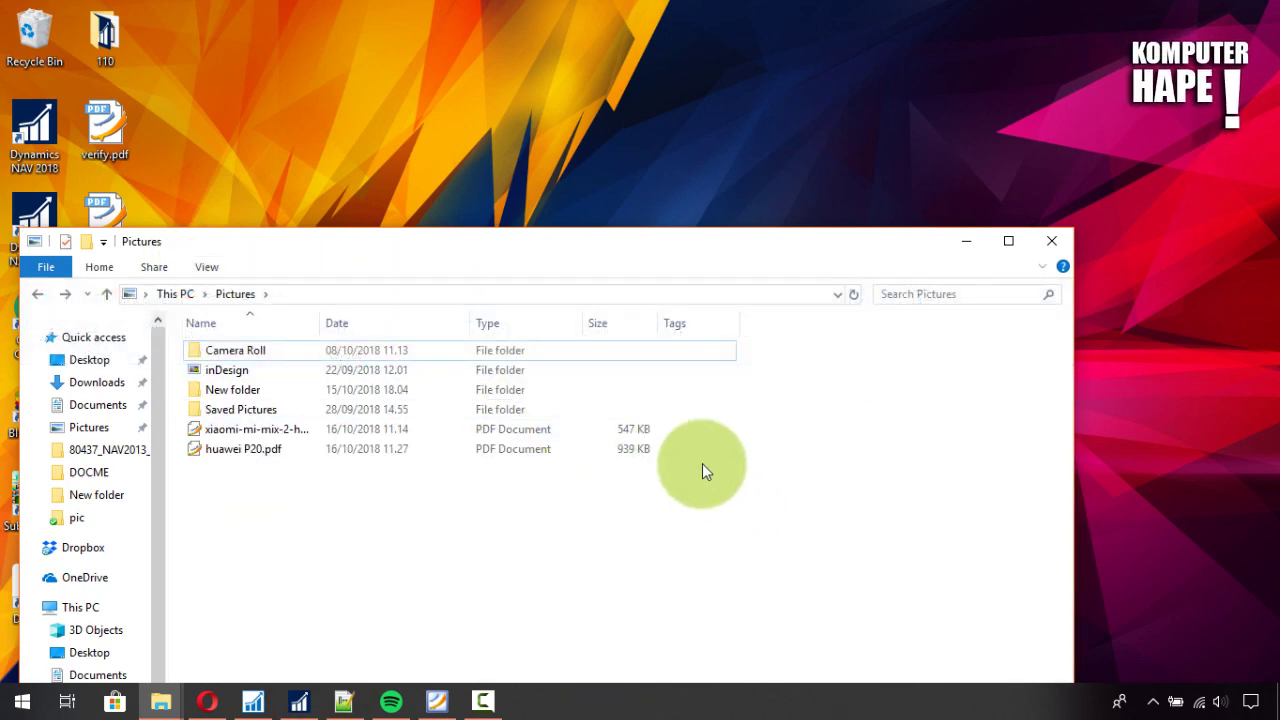
Examine the file sizes of the xiaomi-mi-mix-2 PDF and huawei P20.pdf in the Pictures folder.
left_click(614, 432)
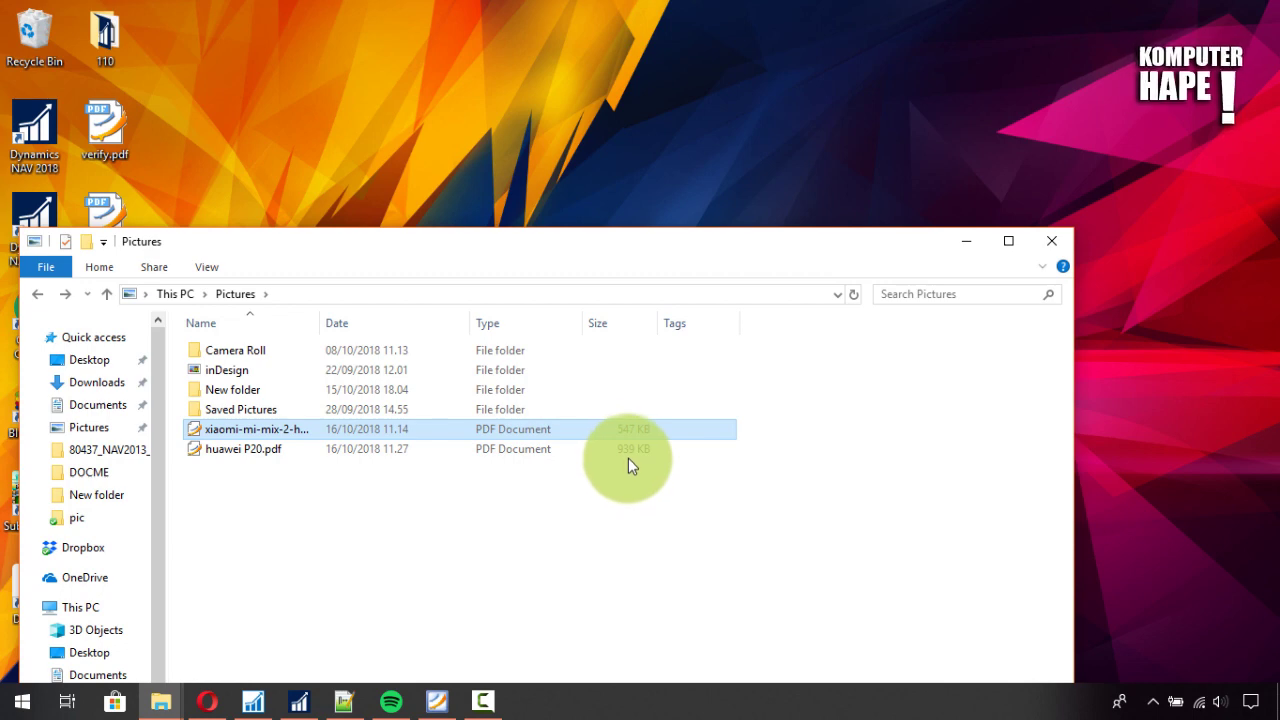
left_click(622, 466)
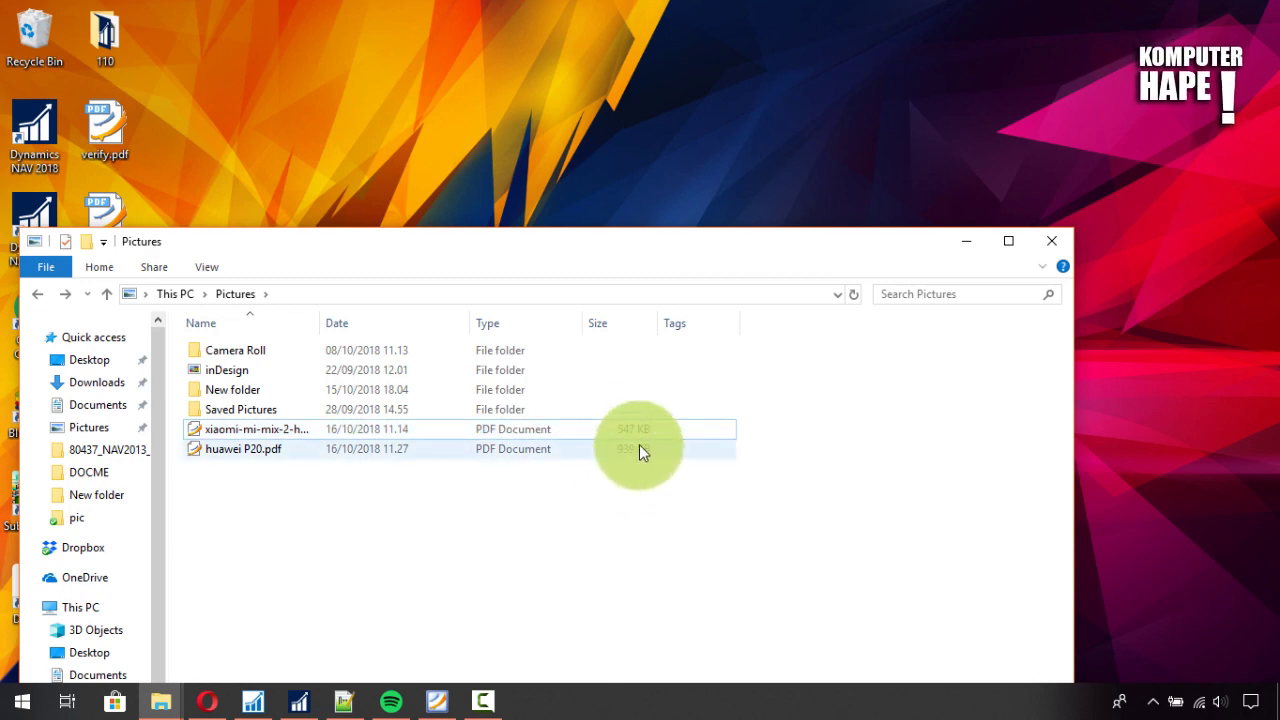
left_click(639, 446)
left_click(635, 434)
left_click(521, 451, "ctrl")
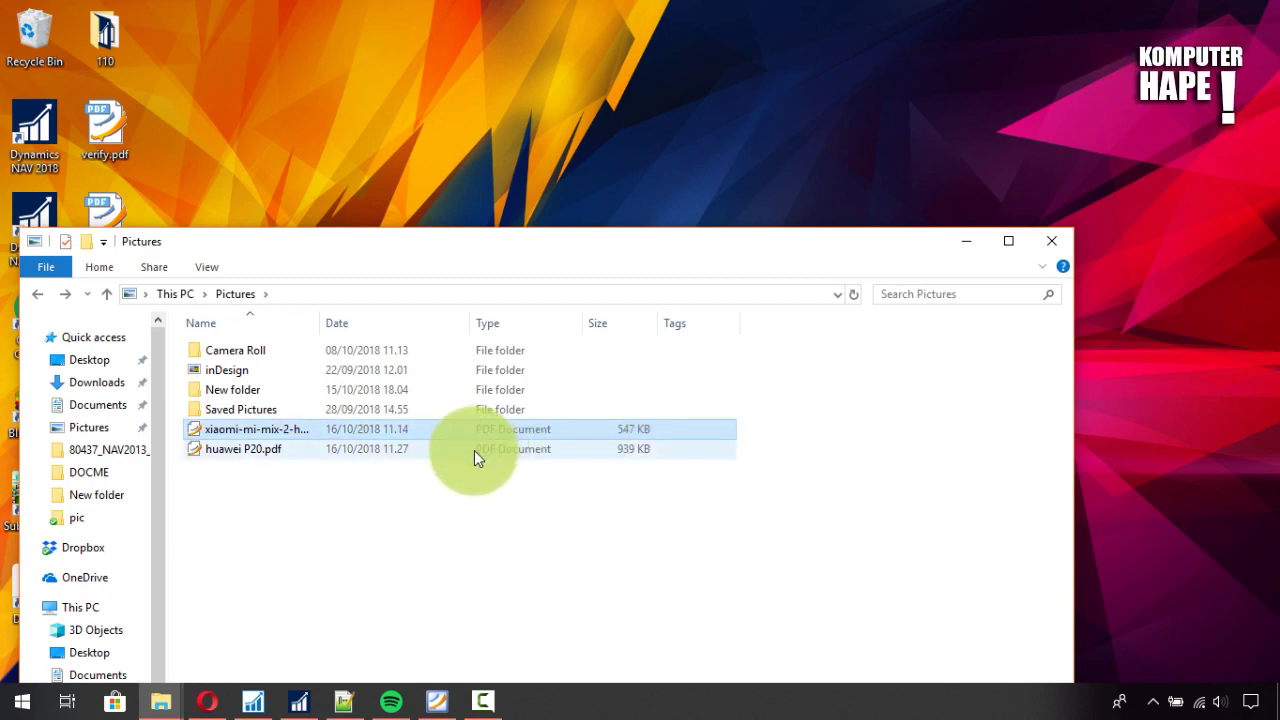
left_click(478, 432)
left_click(473, 449)
left_click(475, 434)
left_click(474, 443)
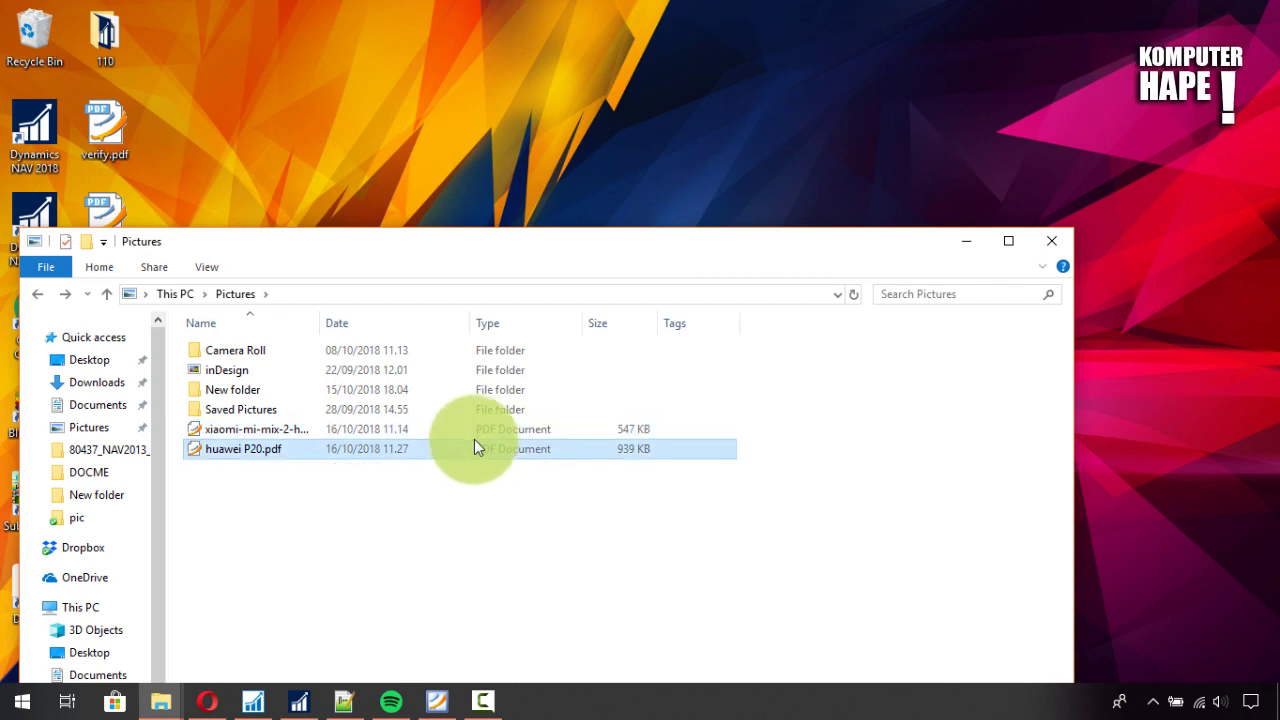
left_click(472, 434)
left_click(470, 445)
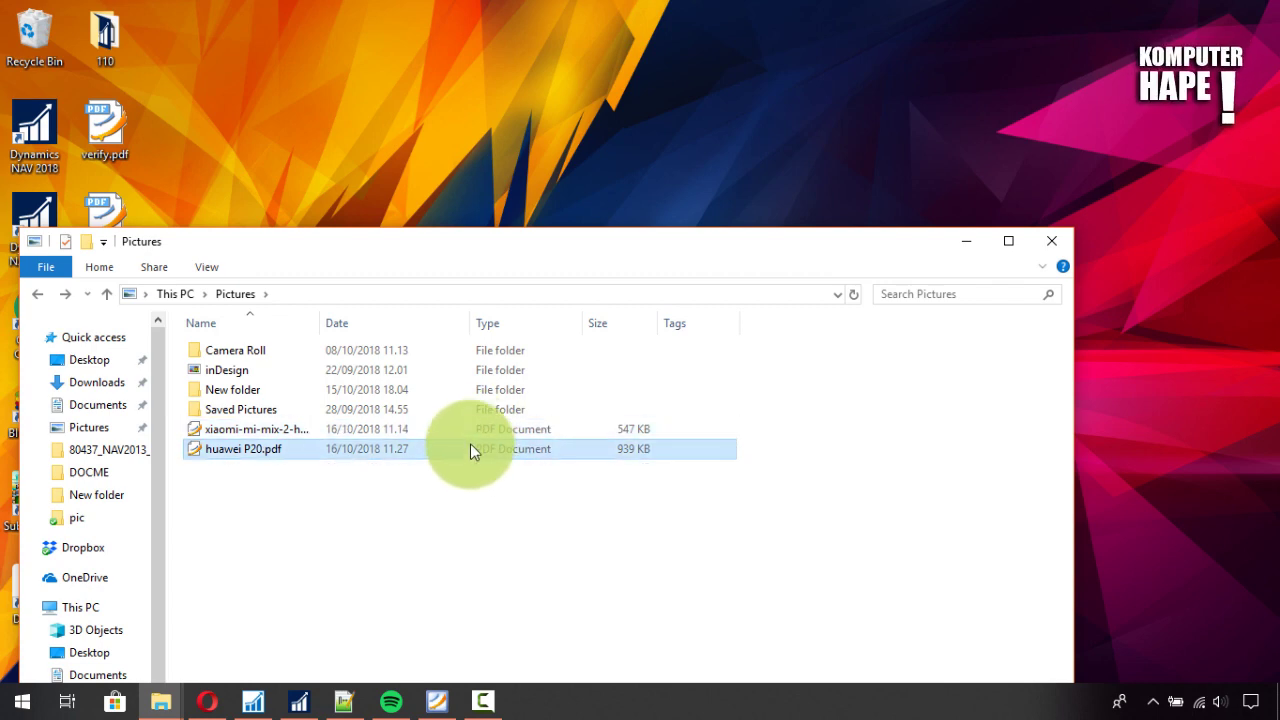
Open huawei P20.pdf in Foxit Reader and look through its first pages.
double_click(523, 449)
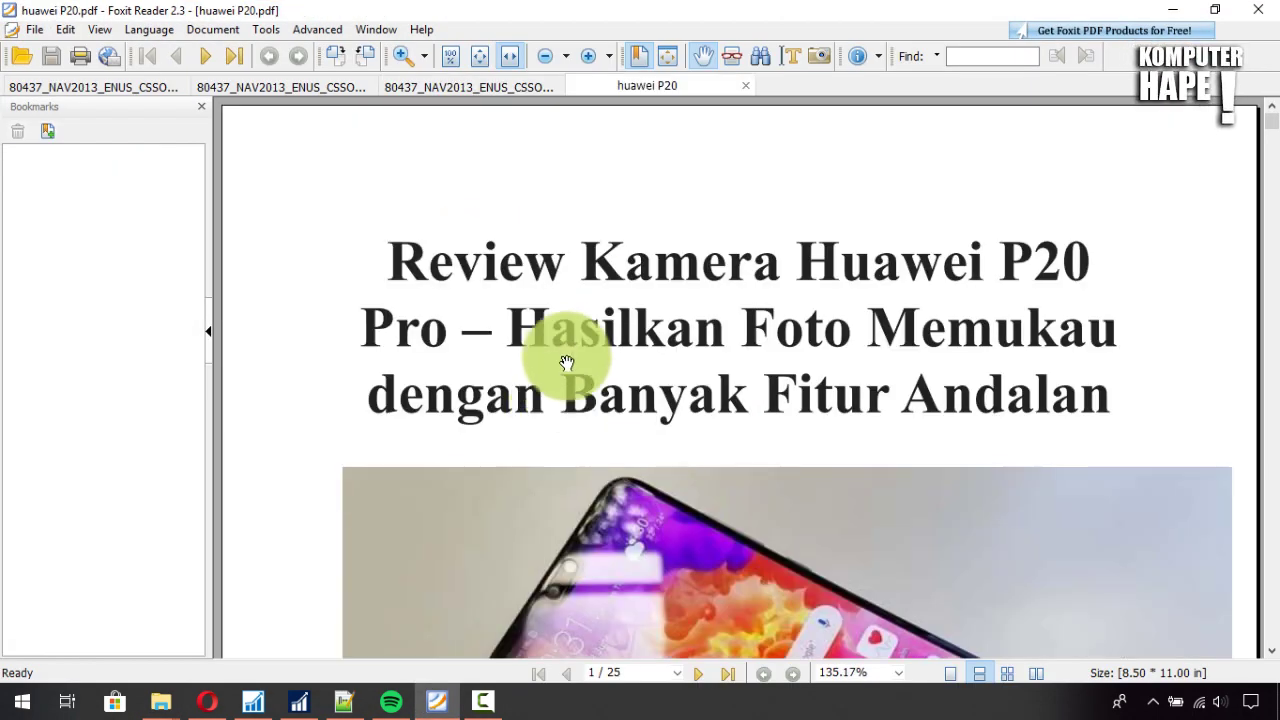
scroll(766, 410, "down", 10)
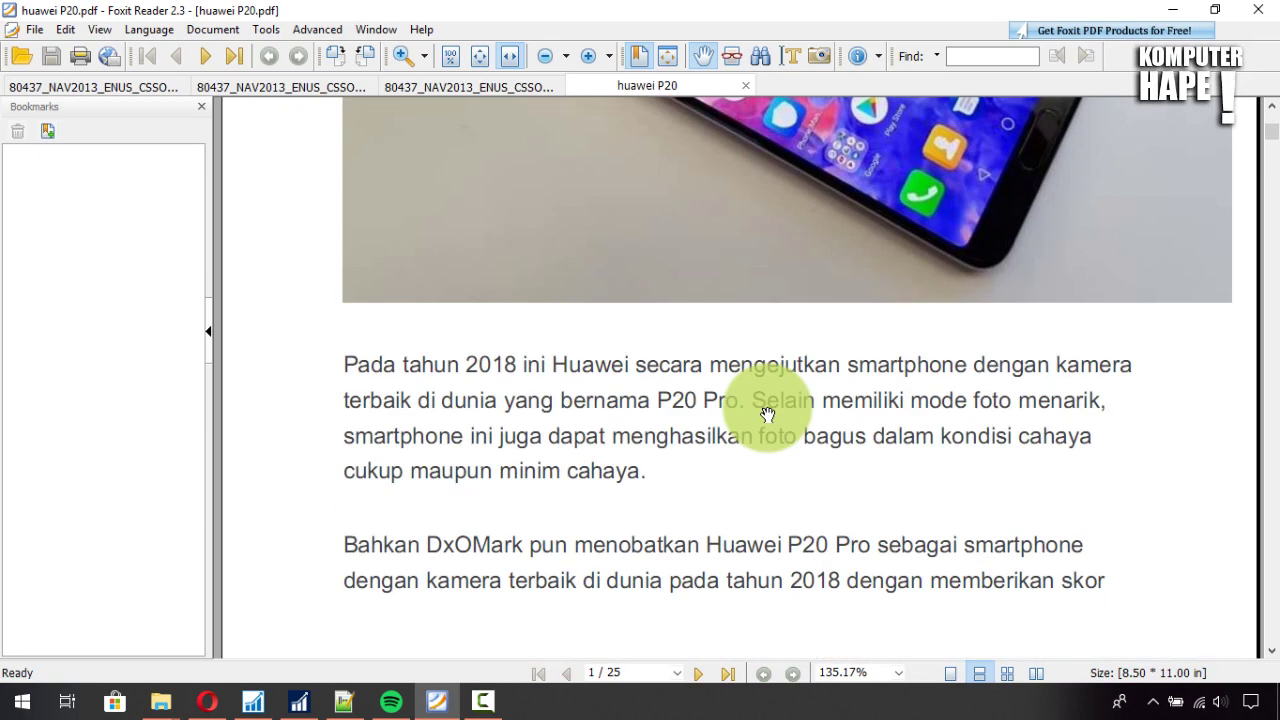
scroll(767, 414, "down", 15)
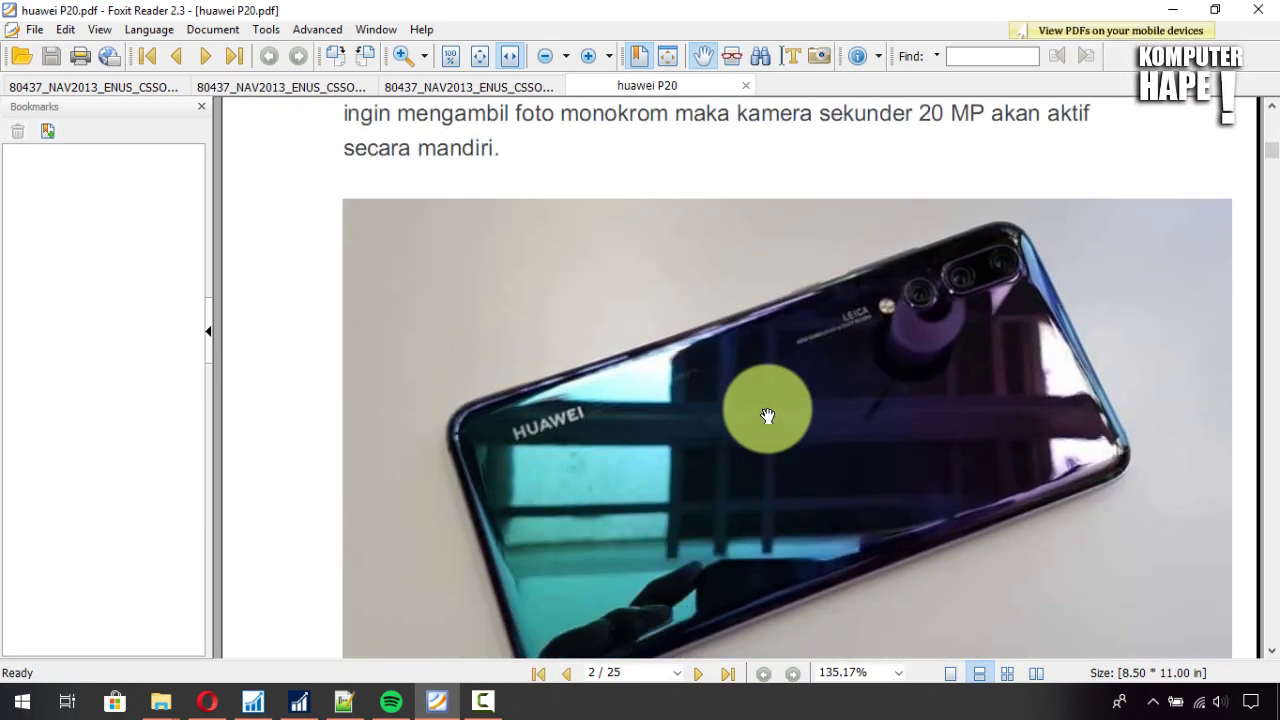
scroll(767, 414, "down", 2)
Open the xiaomi-mi-mix-2 PDF from the Pictures folder and look through its pages.
left_click(175, 705)
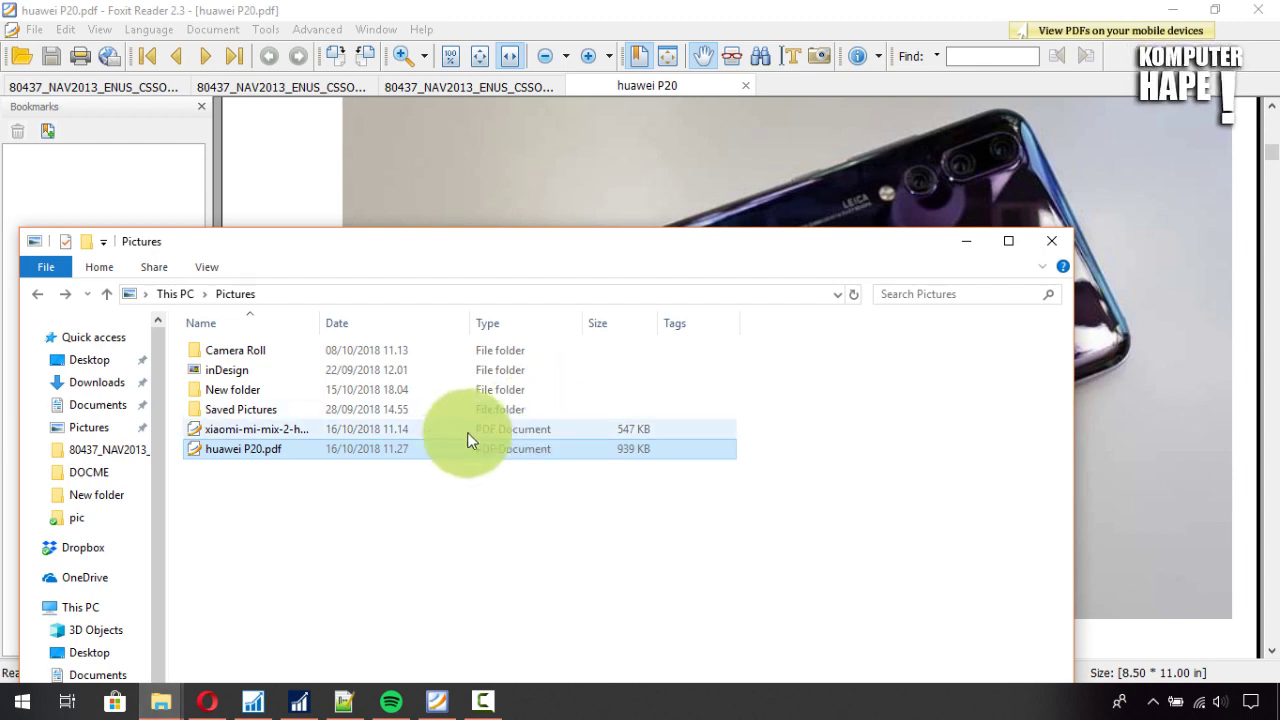
double_click(431, 433)
left_click(931, 200)
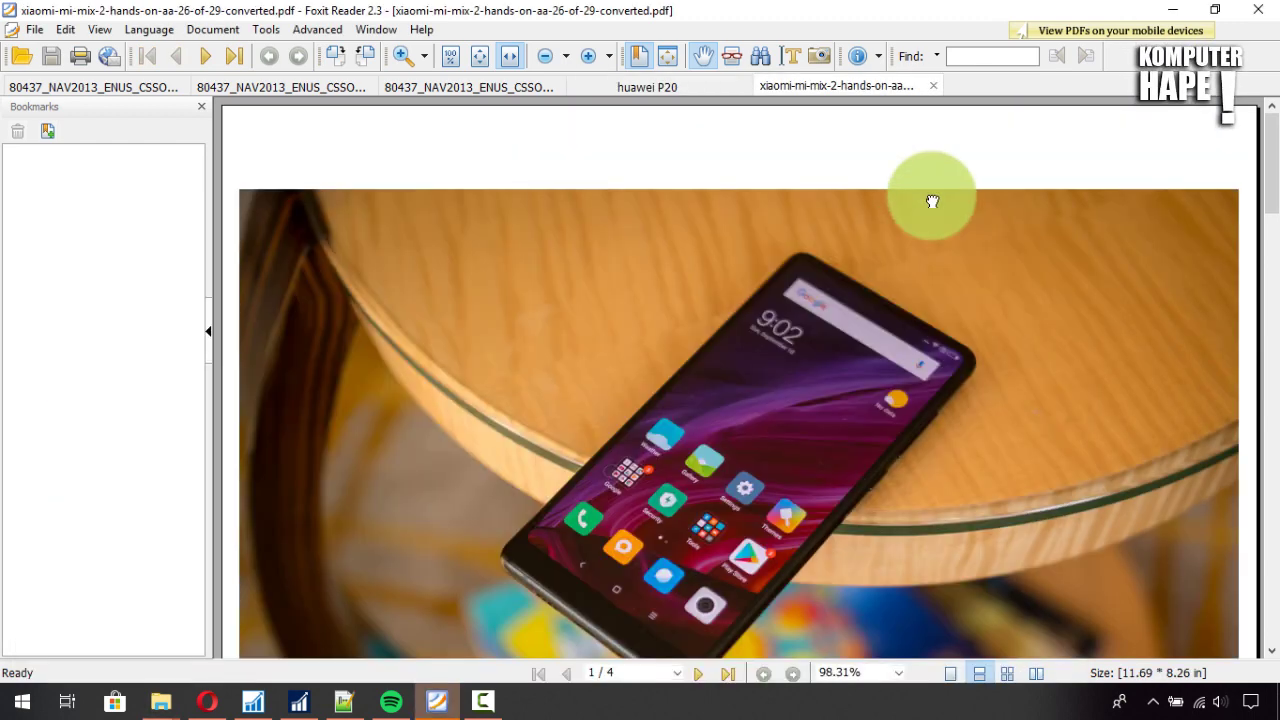
scroll(780, 290, "down", 15)
scroll(785, 295, "down", 5)
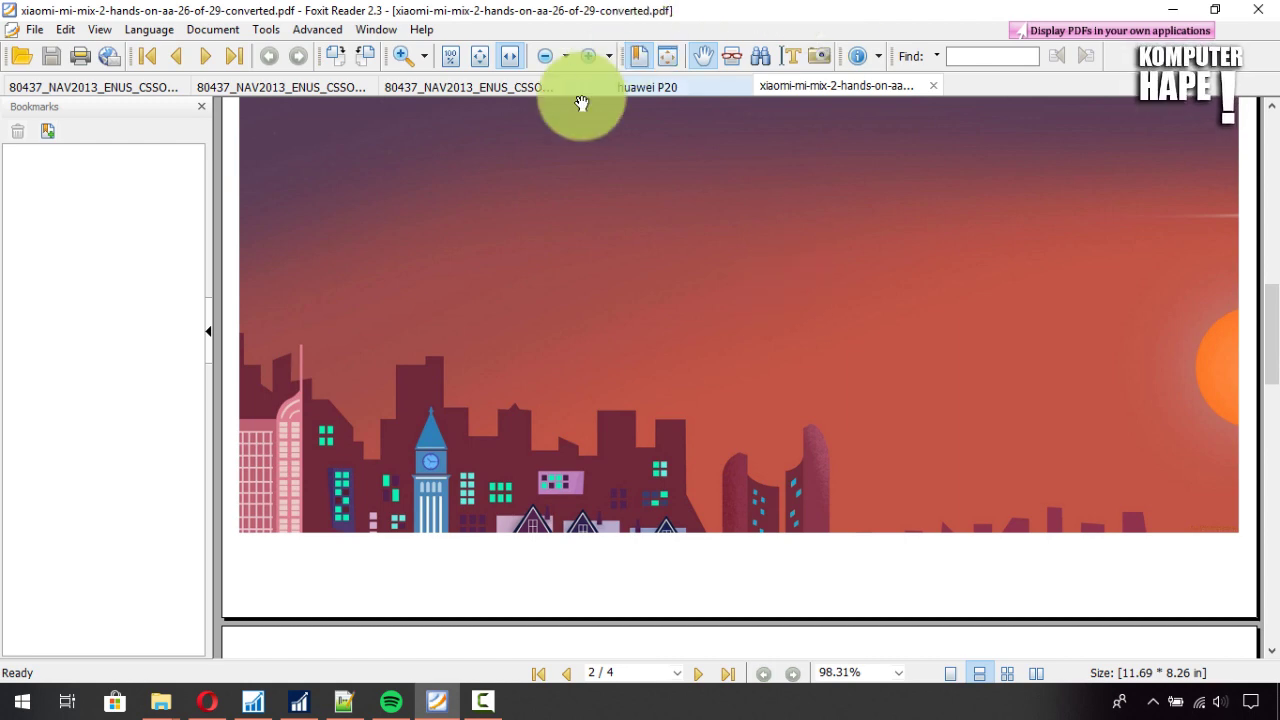
scroll(889, 294, "down", 5)
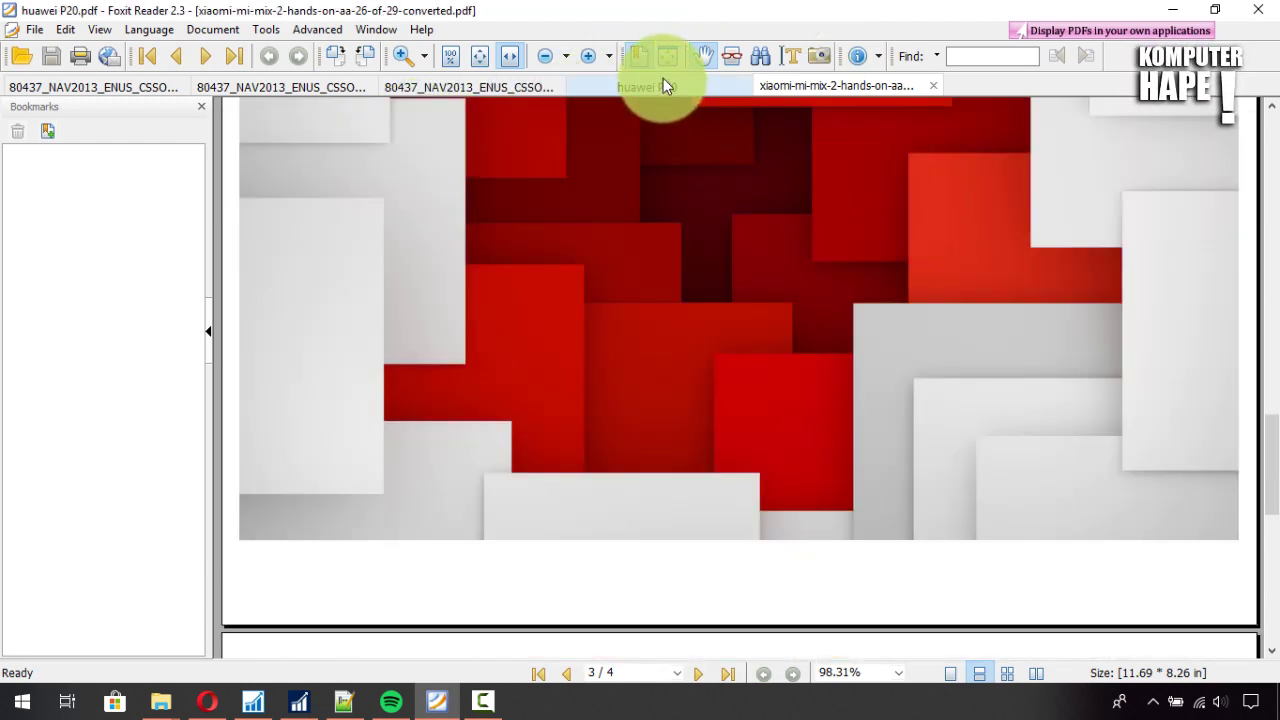
Go back to the huawei P20 document, browse through page 4, and return to its first page.
left_click(660, 86)
scroll(963, 516, "down", 10)
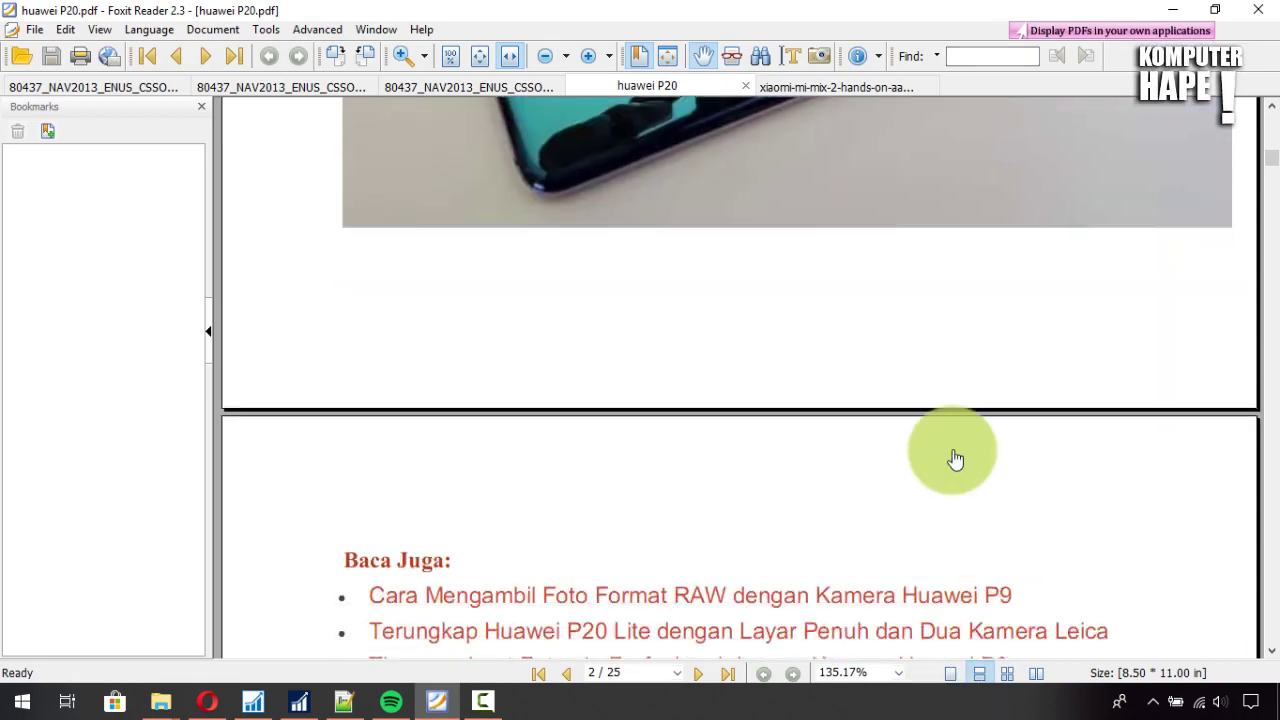
scroll(943, 450, "down", 8)
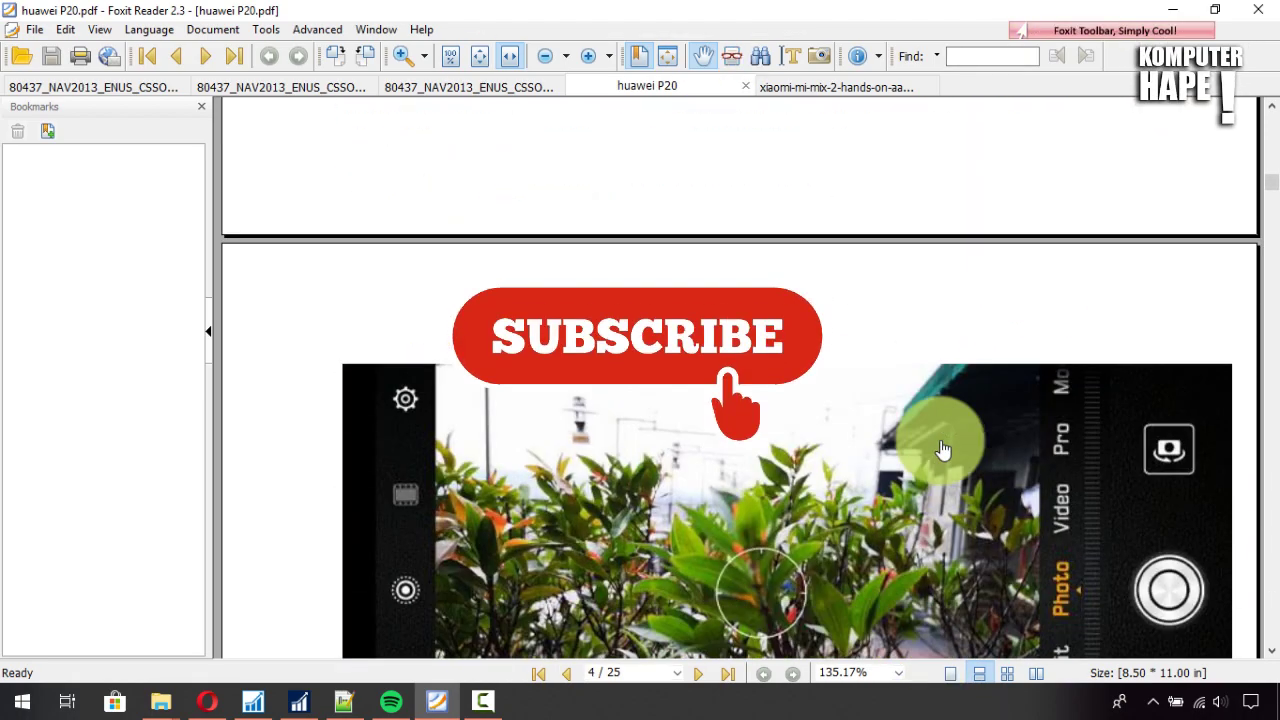
scroll(910, 430, "down", 4)
scroll(908, 423, "down", 12)
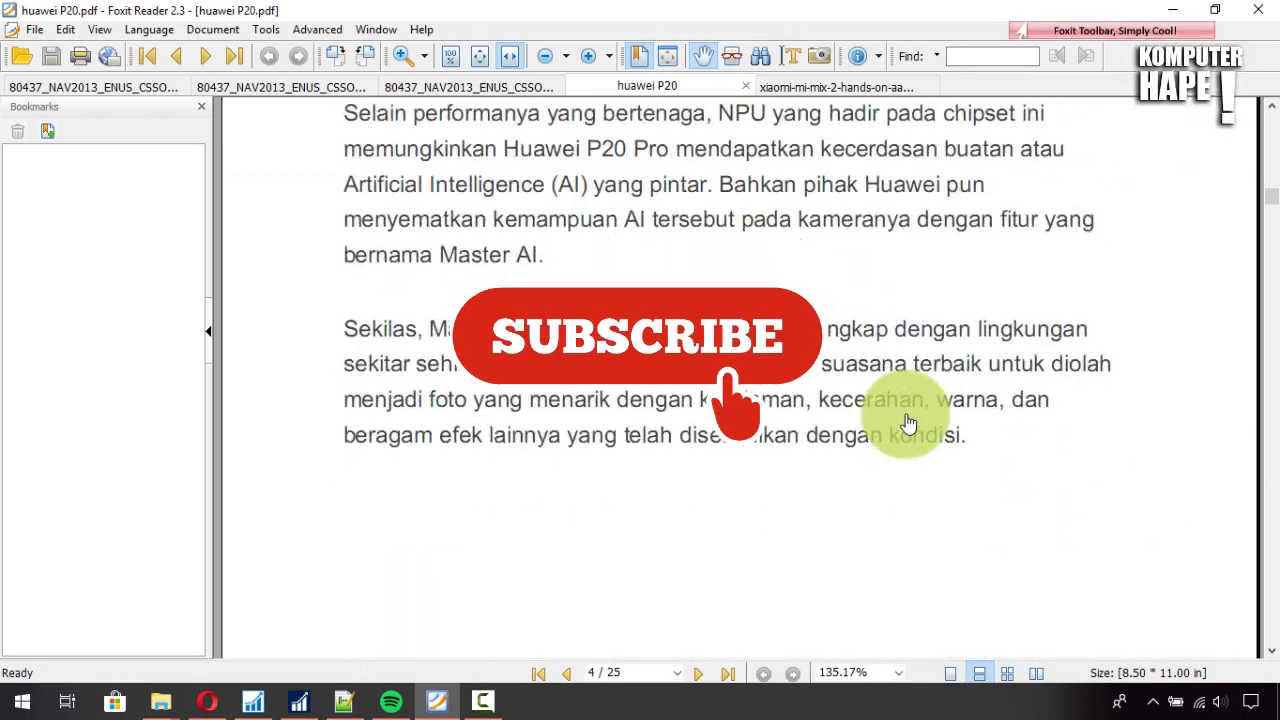
left_click_drag(1277, 208, 1092, 112)
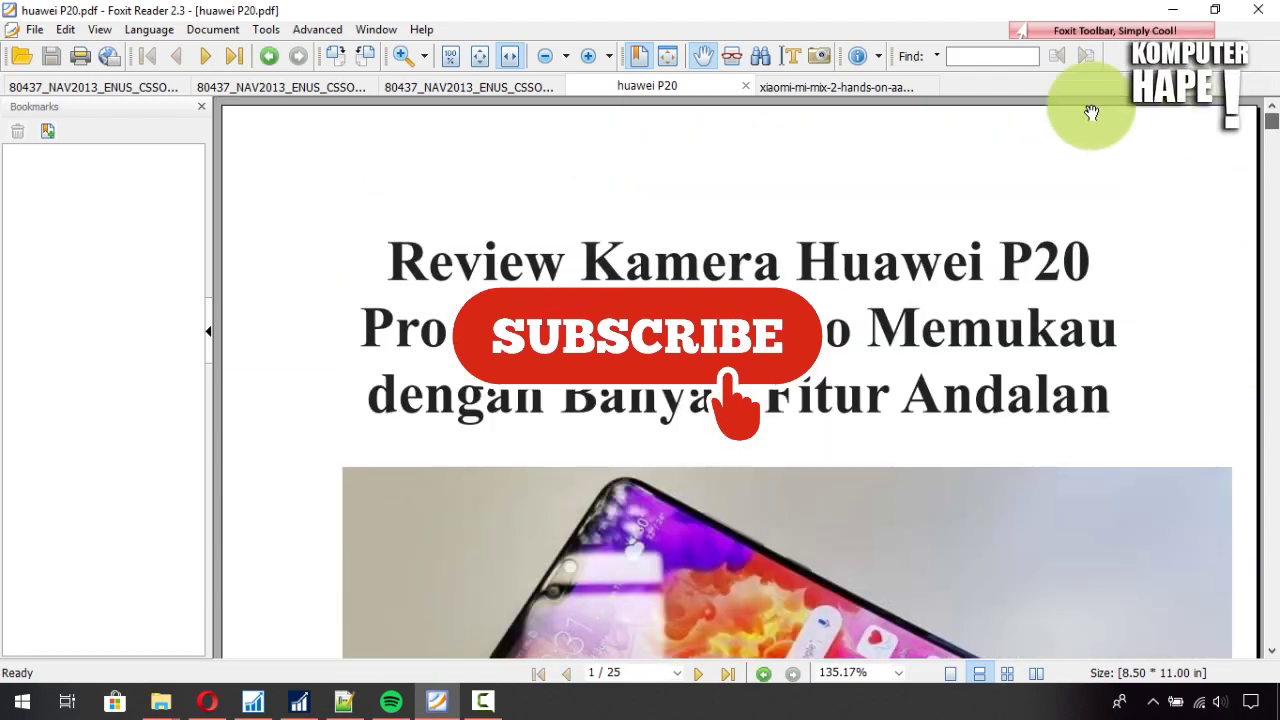
Recheck the xiaomi PDF's size in the Pictures folder, and minimize the File Explorer and Foxit Reader windows.
left_click(811, 86)
left_click(165, 698)
left_click(249, 665)
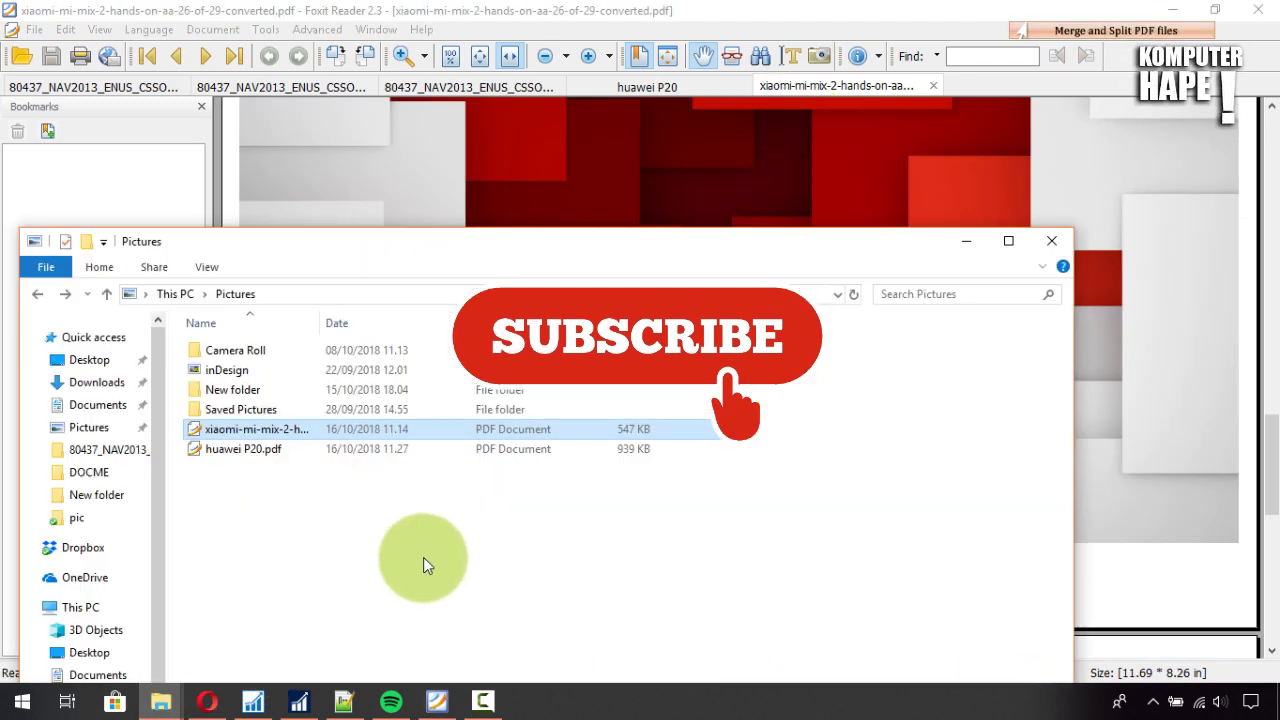
left_click(630, 431)
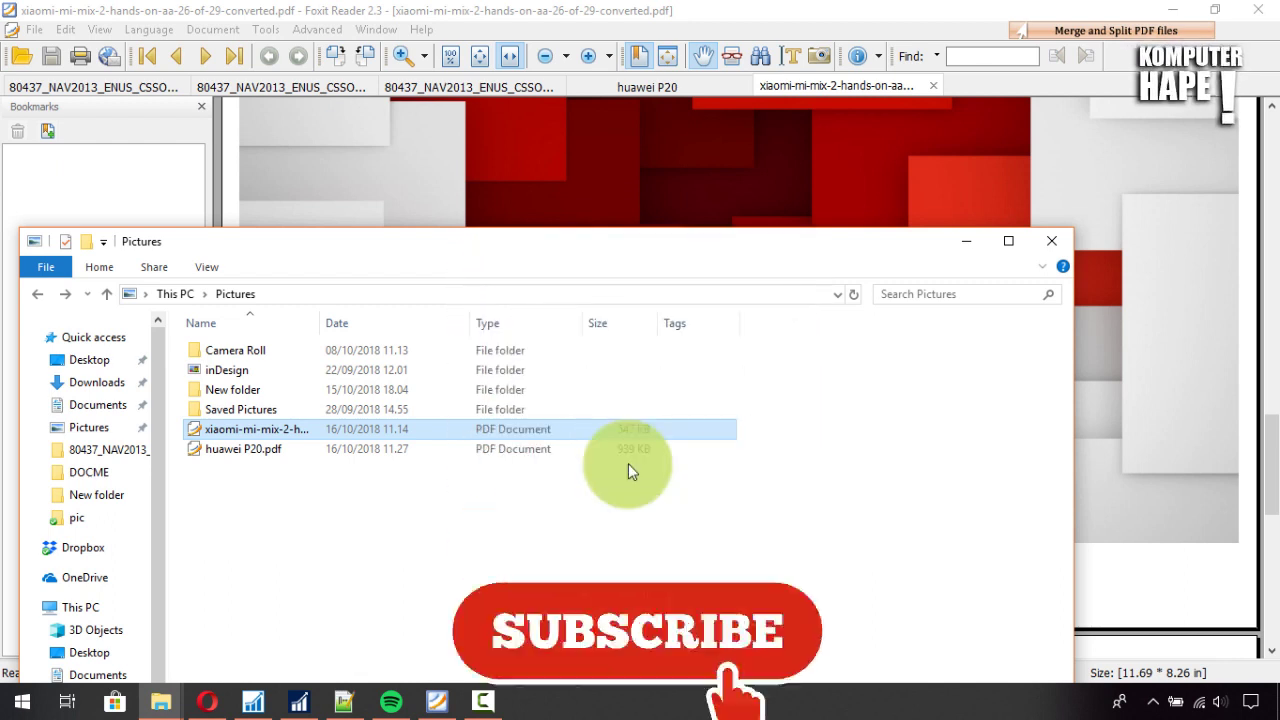
left_click(634, 531)
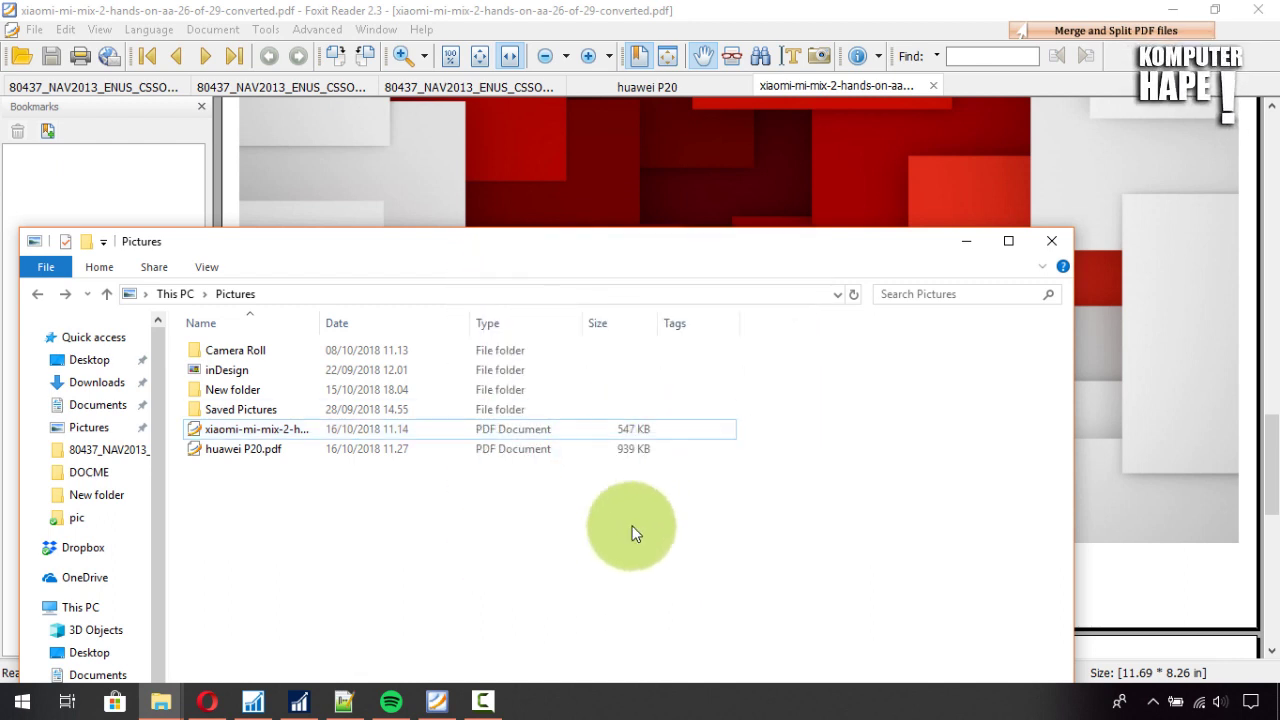
left_click(962, 245)
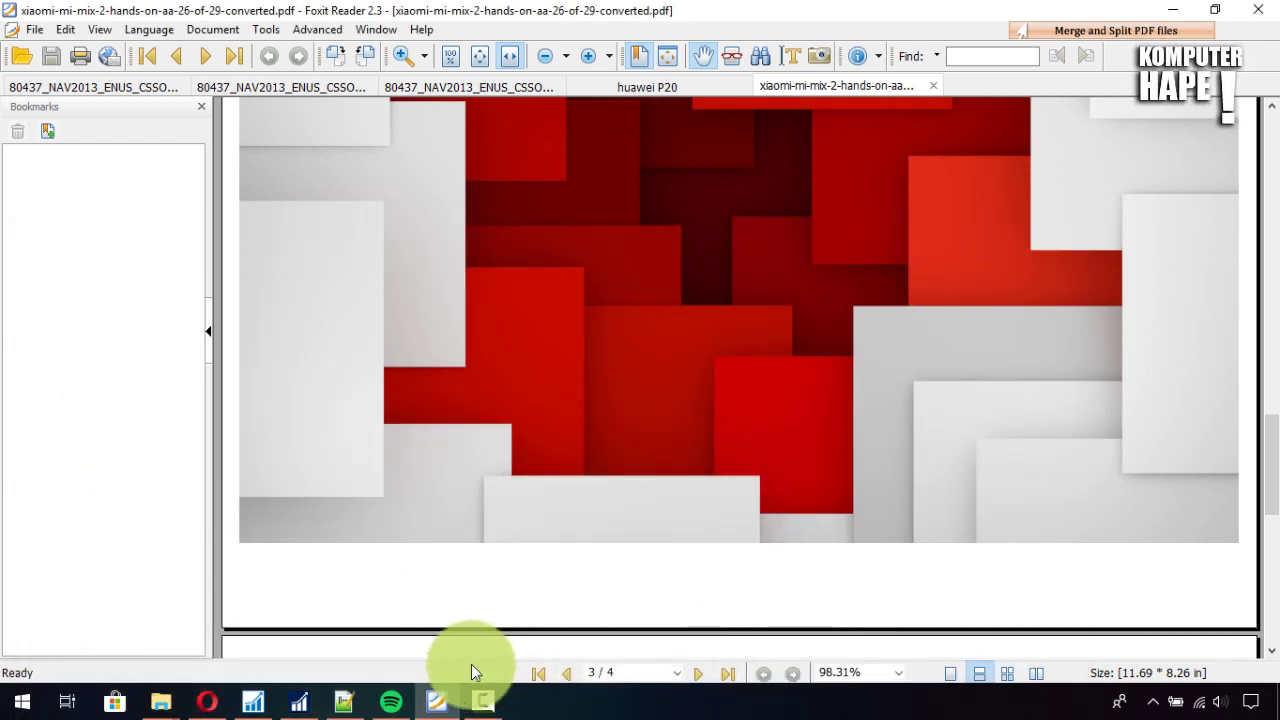
left_click(1172, 10)
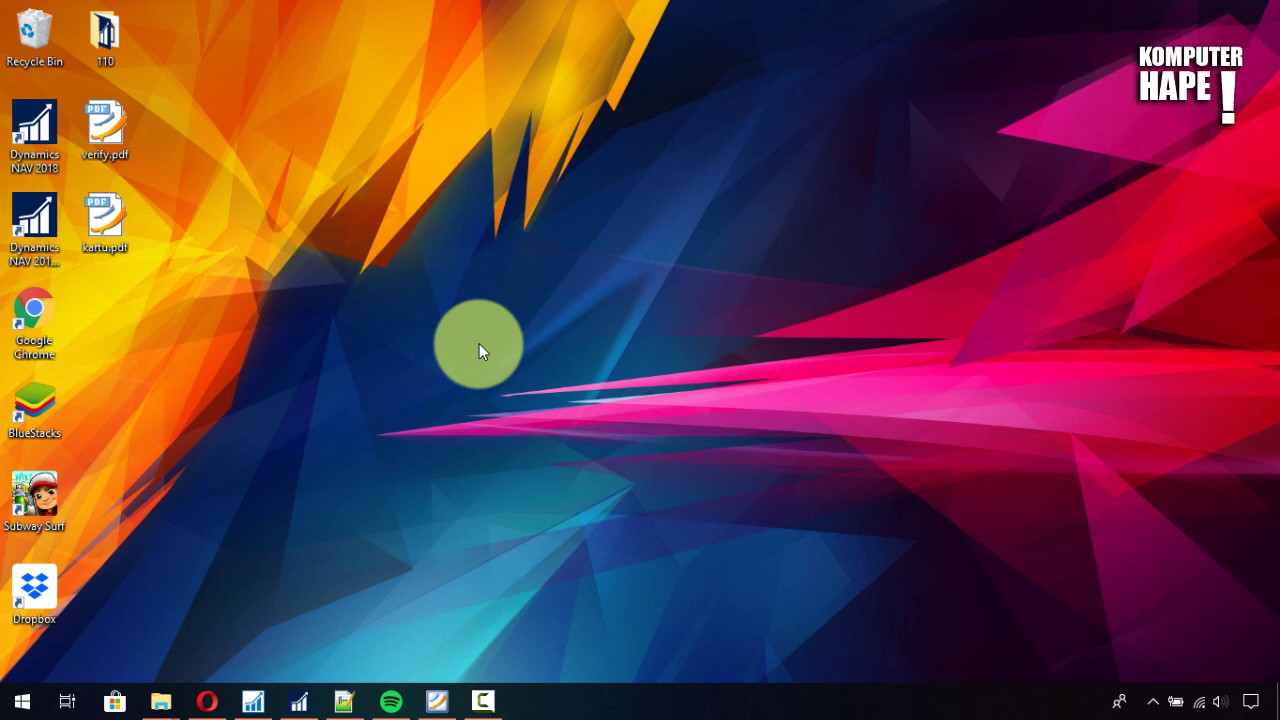
double_click(38, 311)
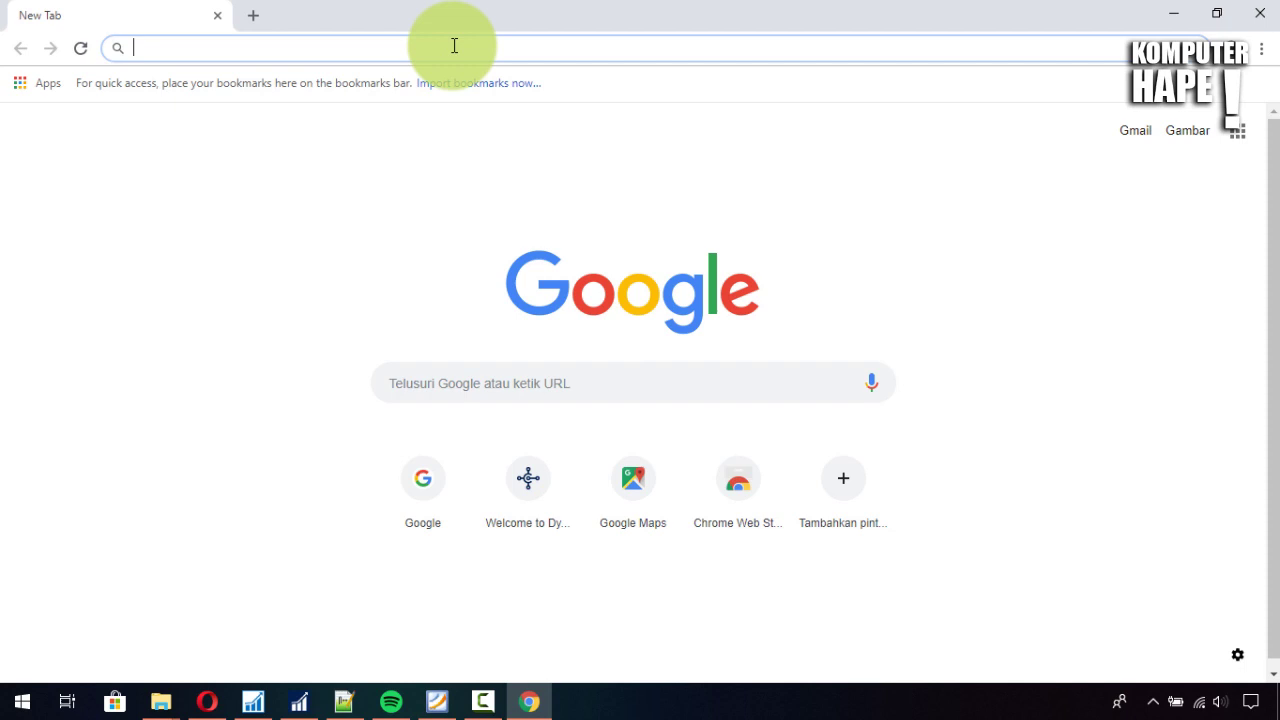
right_click(454, 46)
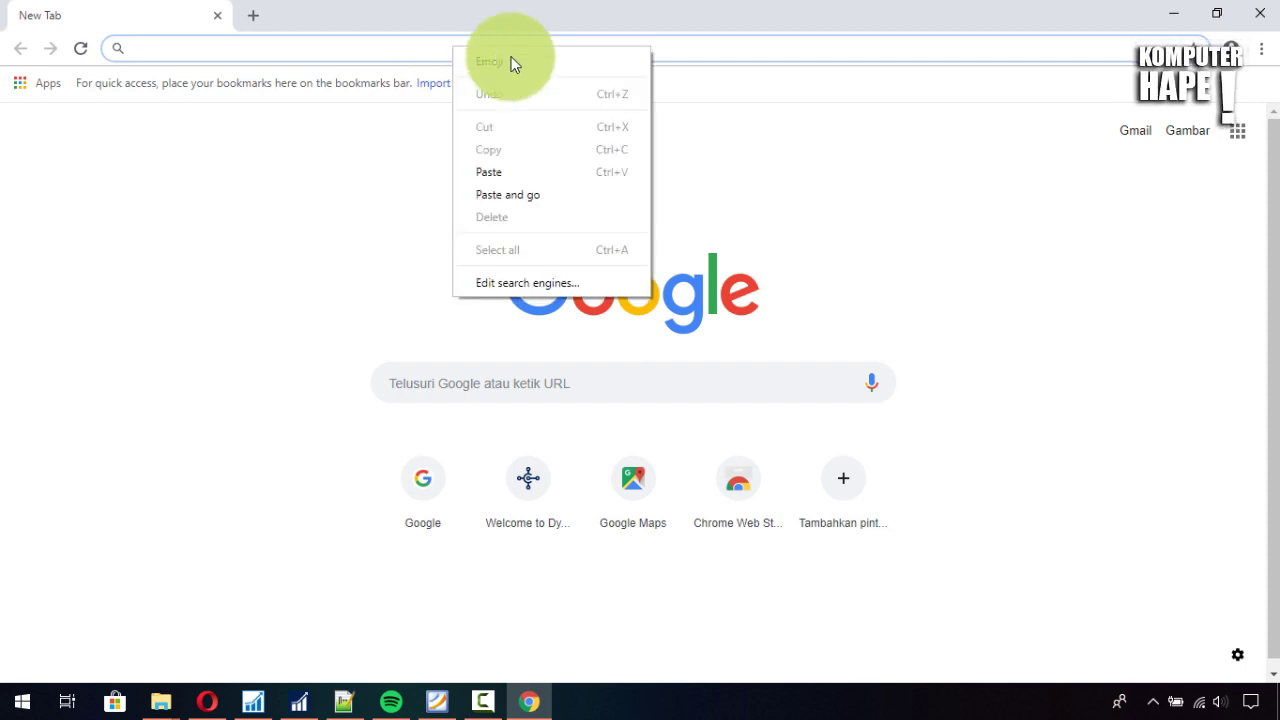
left_click(508, 172)
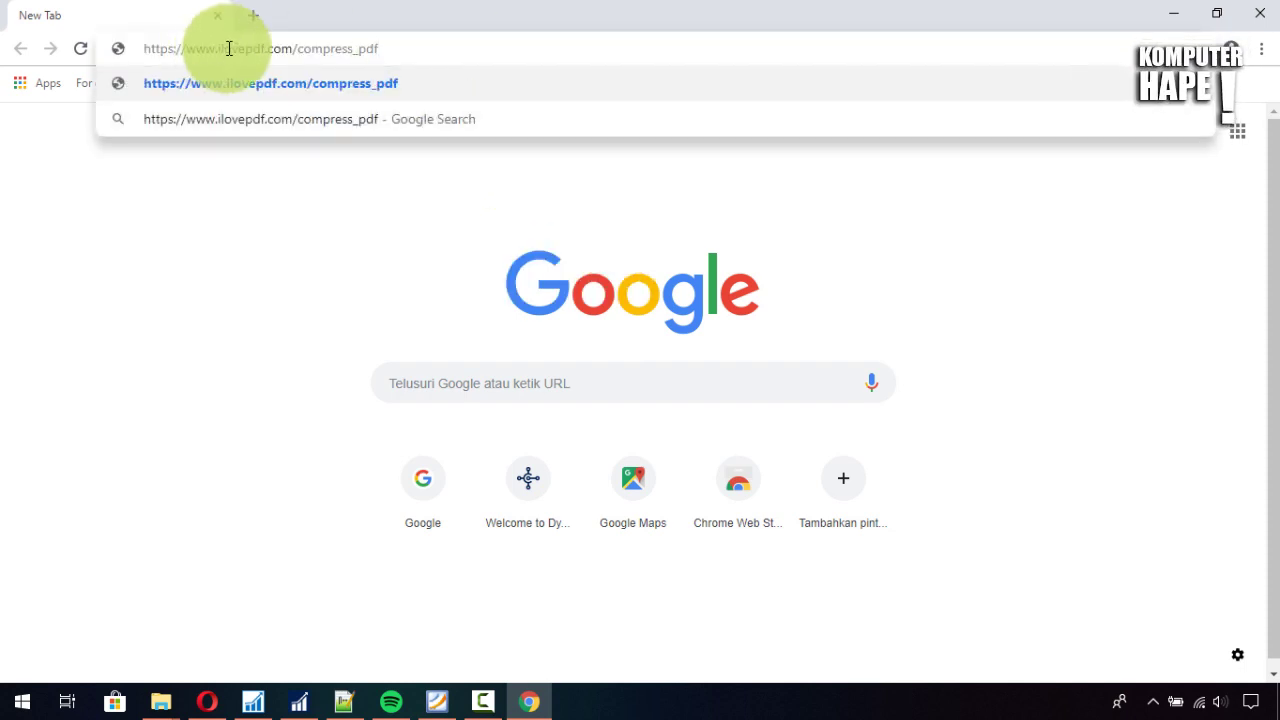
left_click_drag(217, 47, 298, 48)
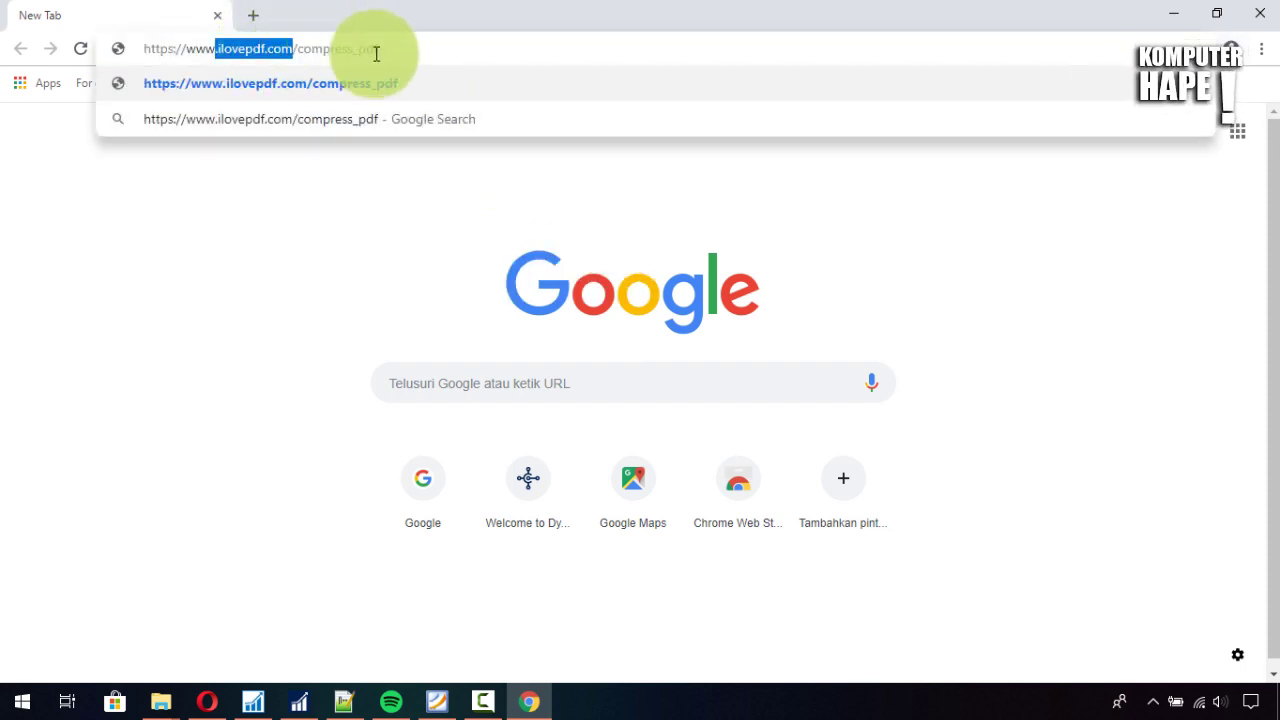
left_click_drag(391, 50, 137, 46)
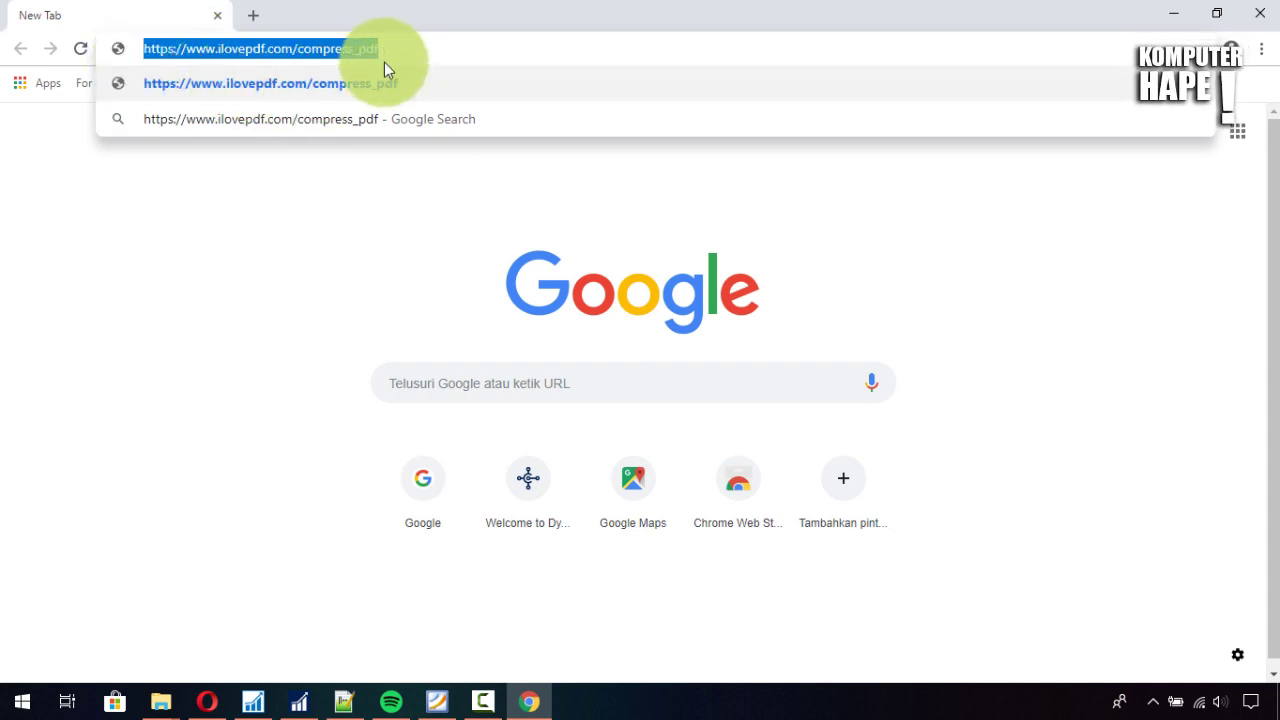
left_click(429, 52)
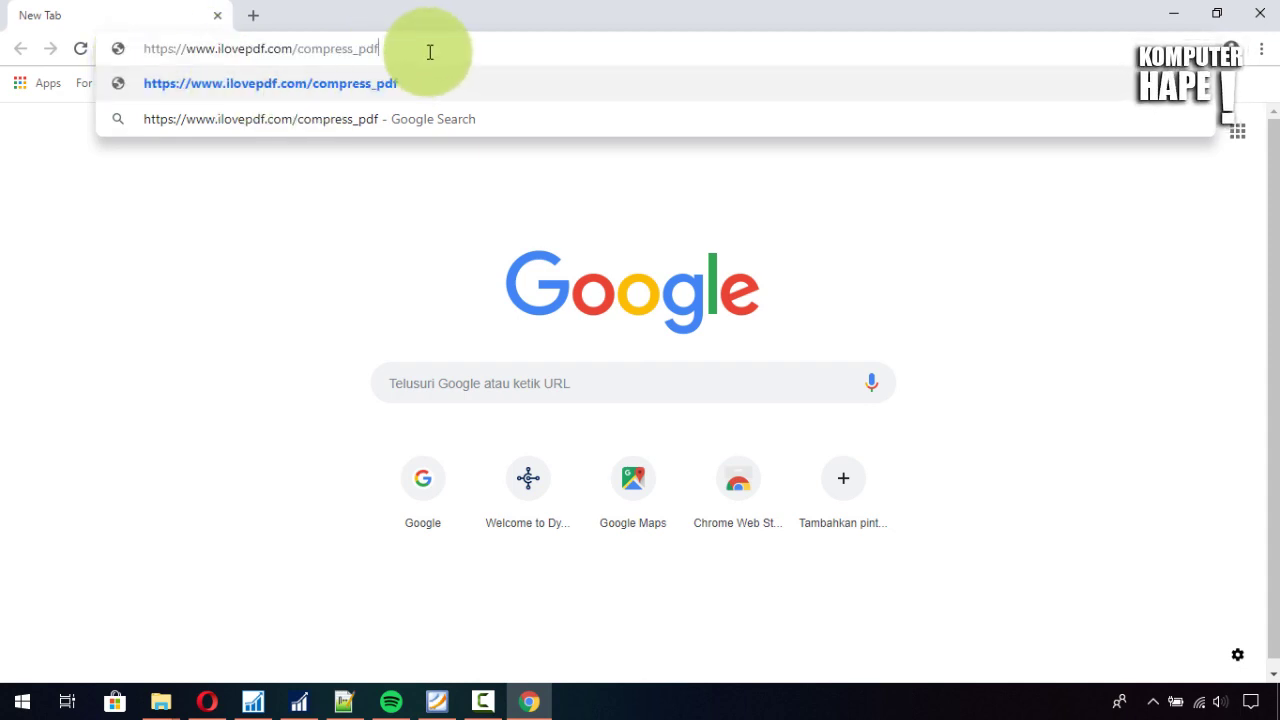
left_click(420, 88)
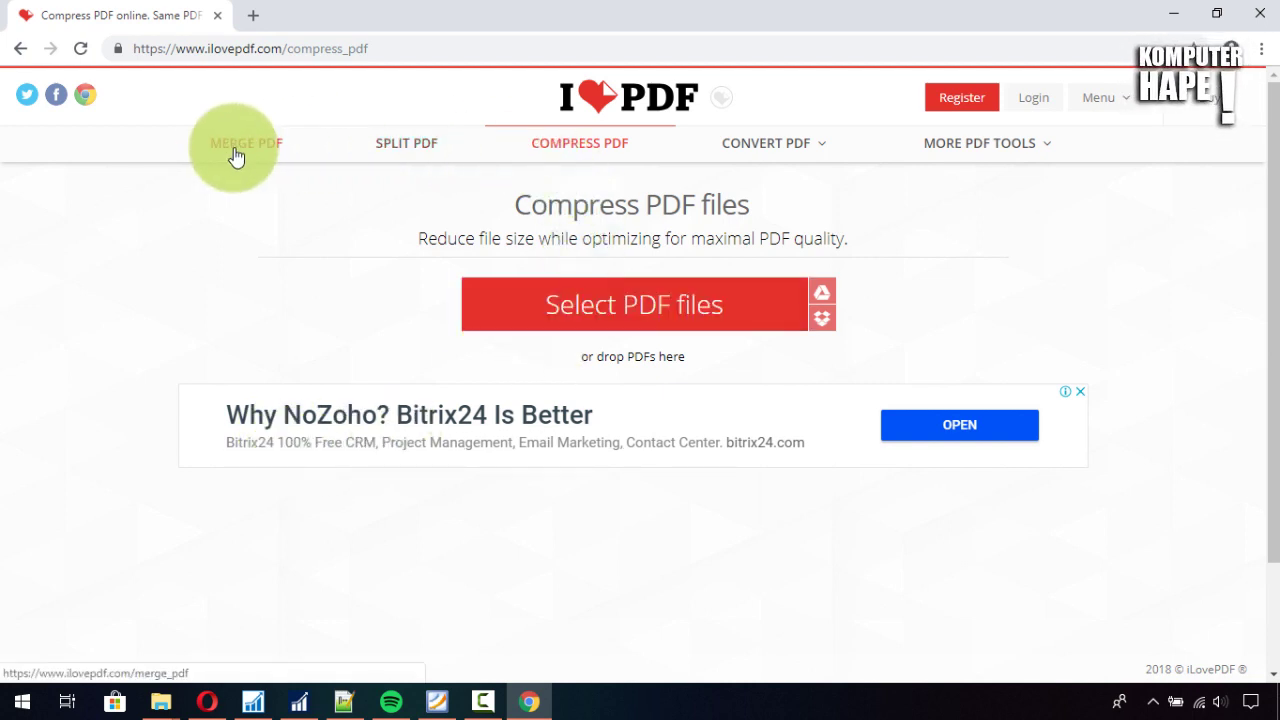
Add huawei P20.pdf from the Pictures folder to the Compress PDF tool.
mouse_move(760, 152)
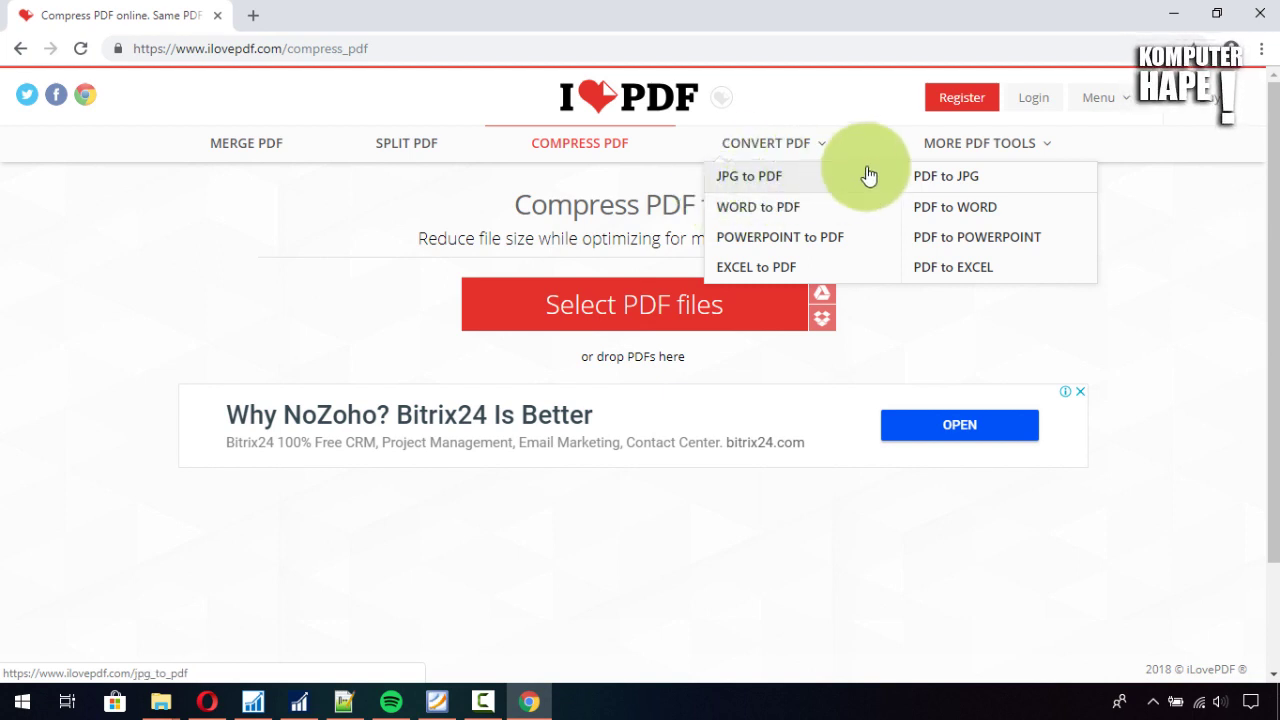
mouse_move(1022, 148)
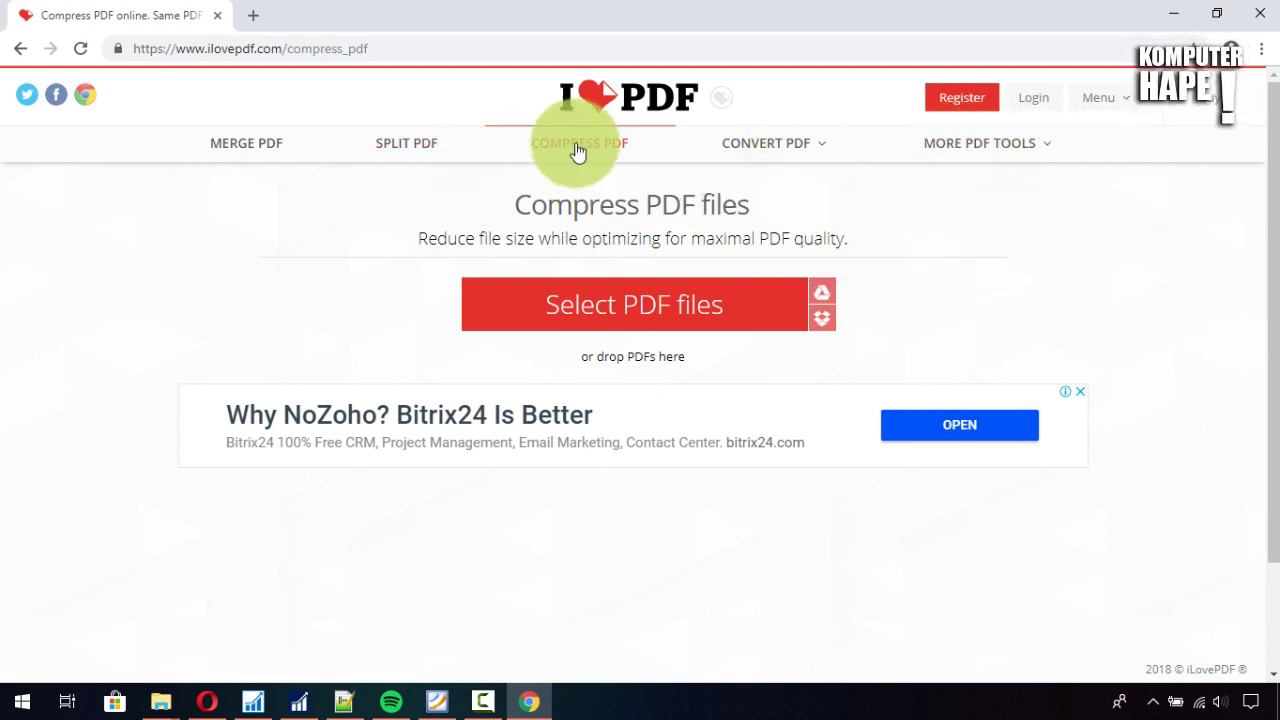
left_click(619, 320)
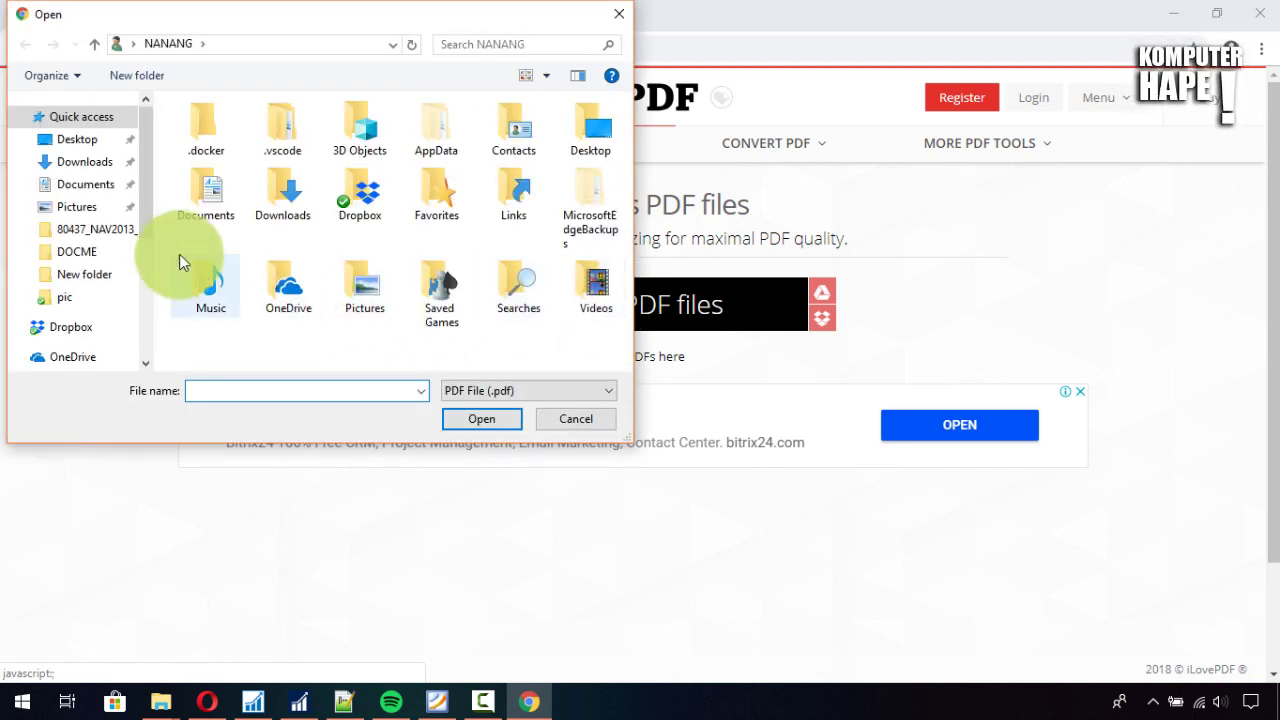
left_click(85, 207)
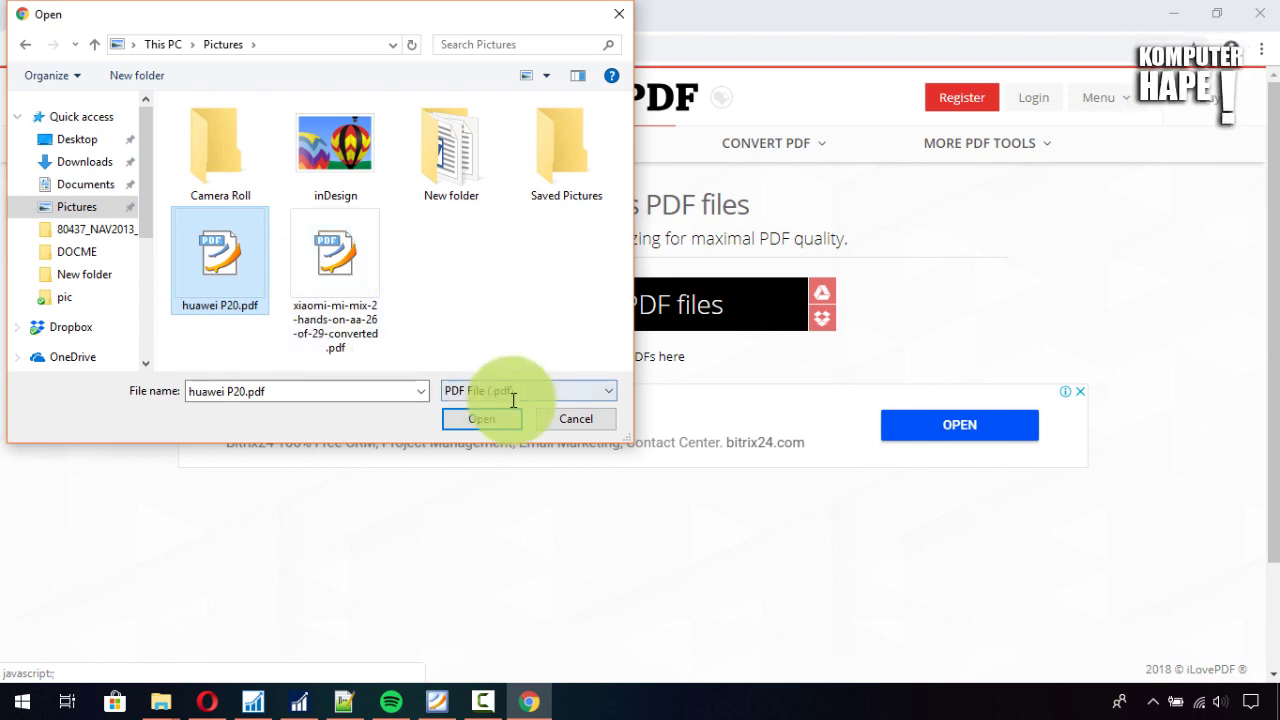
left_click(482, 418)
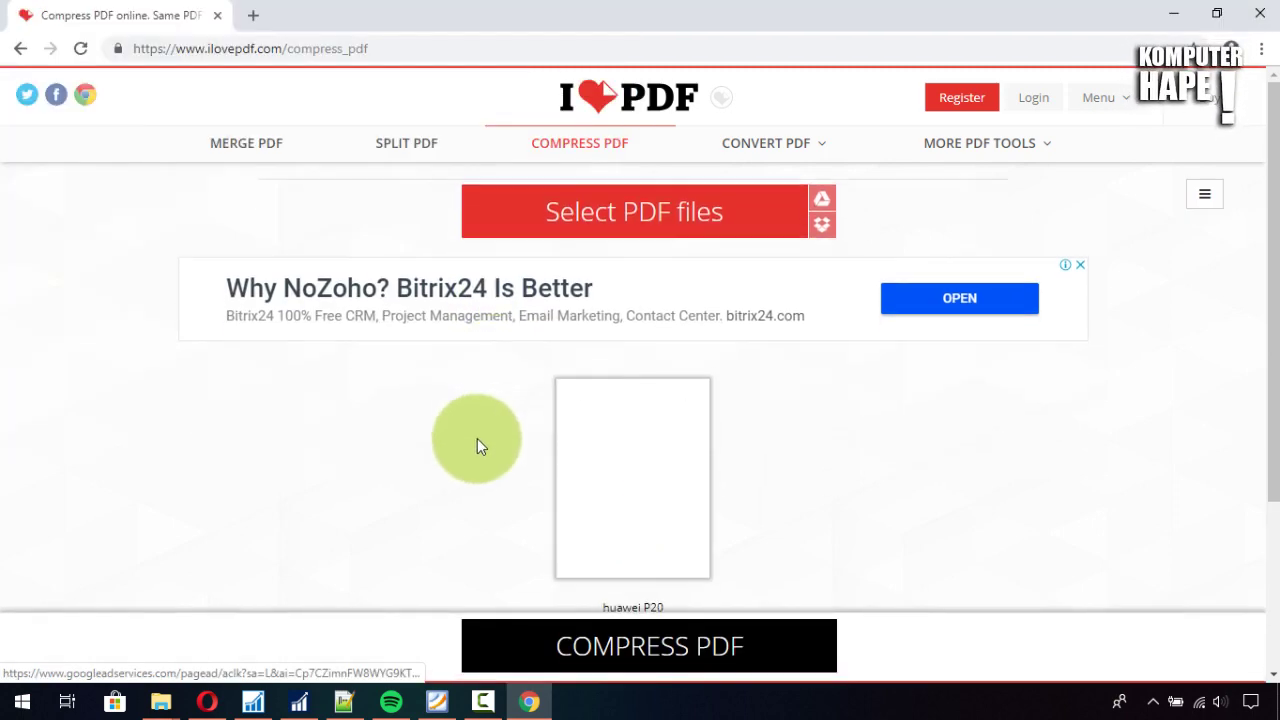
Check the size of huawei P20.pdf in the Pictures folder, and return to the compression page.
scroll(477, 438, "down", 2)
left_click(163, 700)
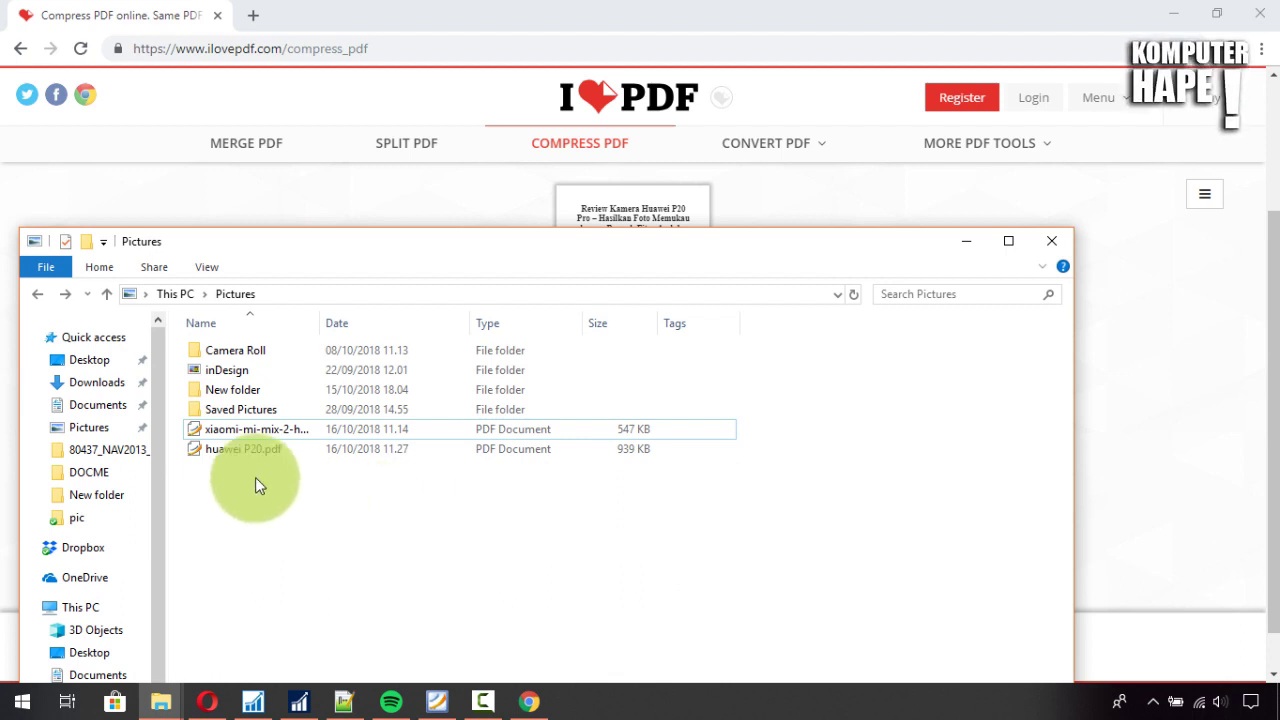
left_click(551, 450)
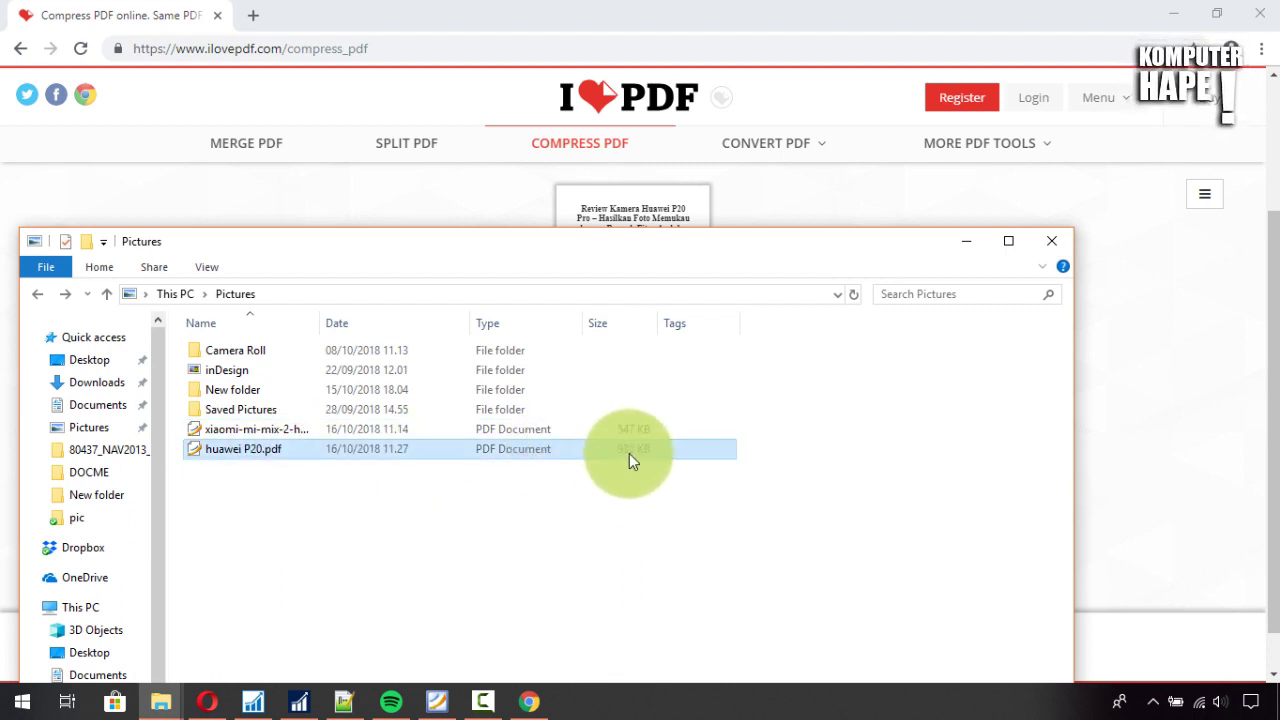
left_click(1151, 449)
Try out the Extreme, Recommended and Less Compression levels for the huawei P20 file.
scroll(487, 456, "down", 1)
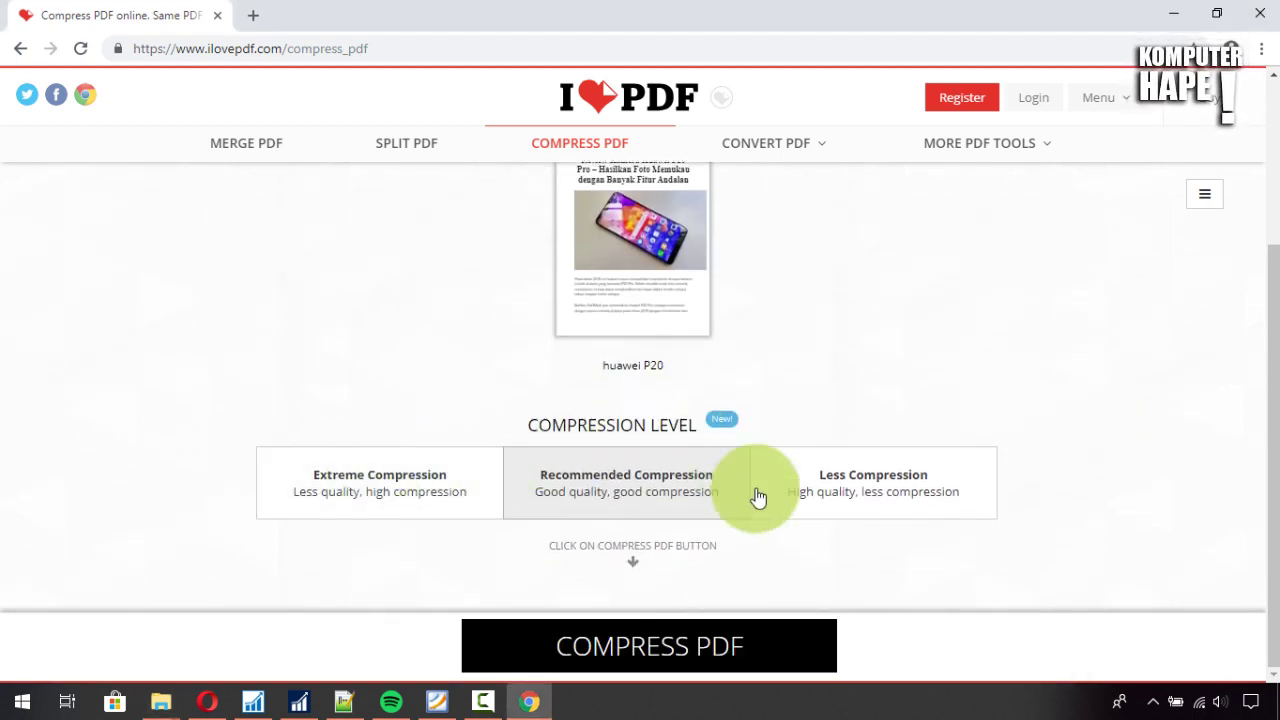
left_click(398, 492)
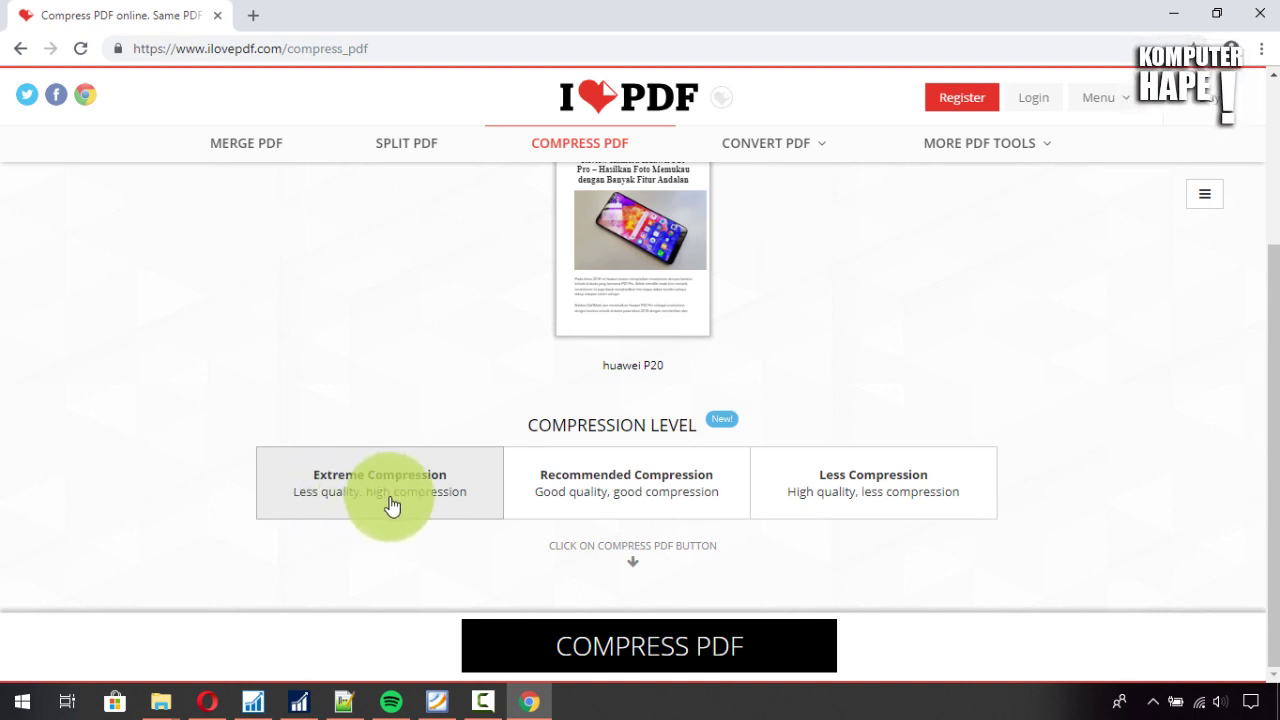
left_click(622, 505)
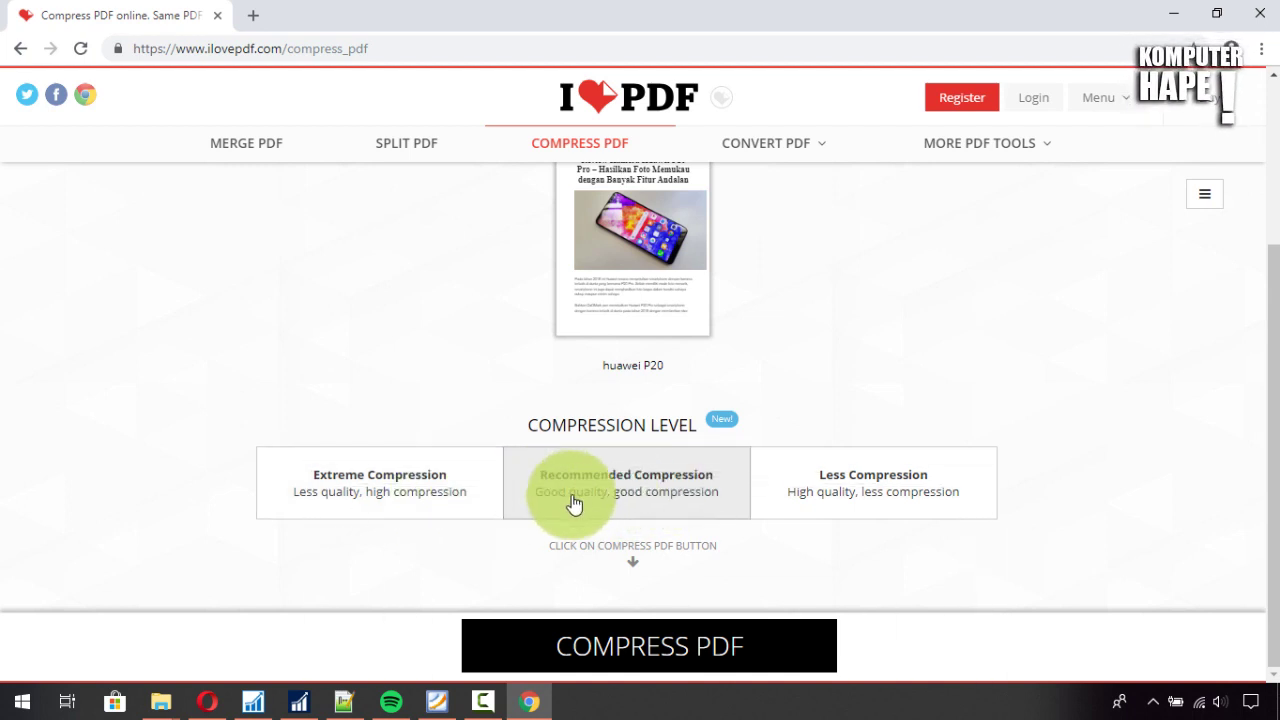
left_click(849, 495)
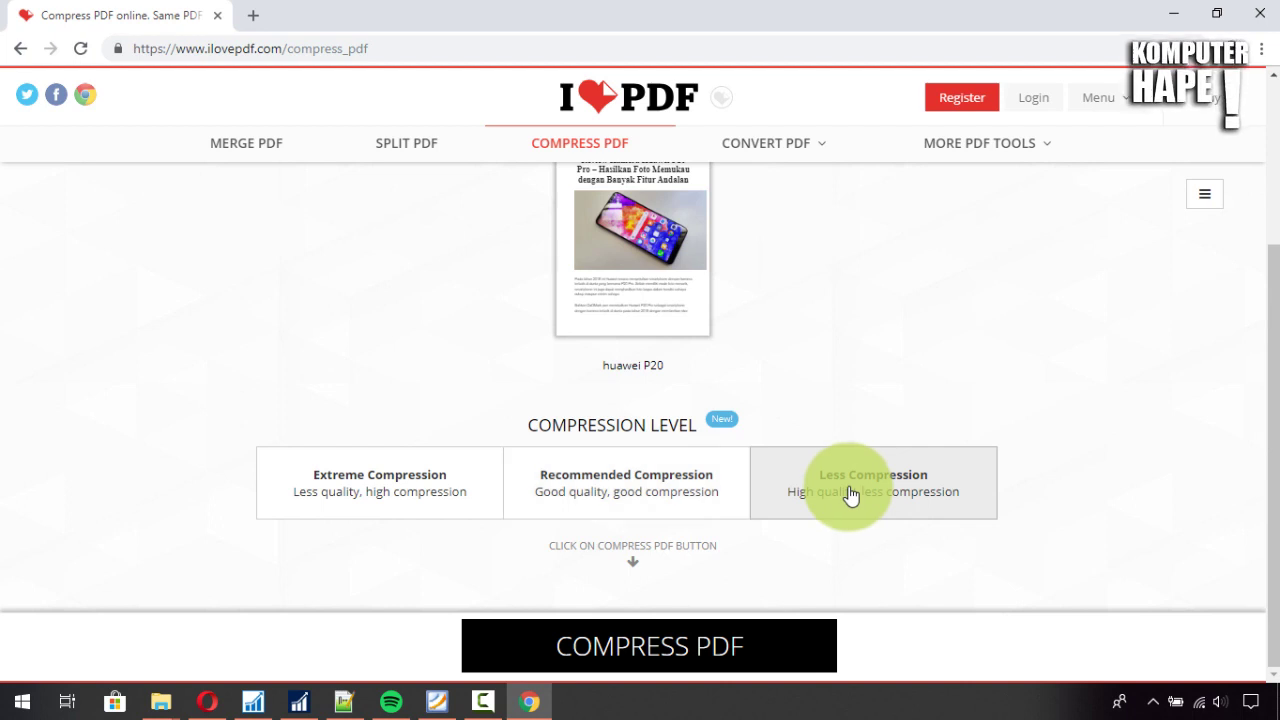
left_click(675, 483)
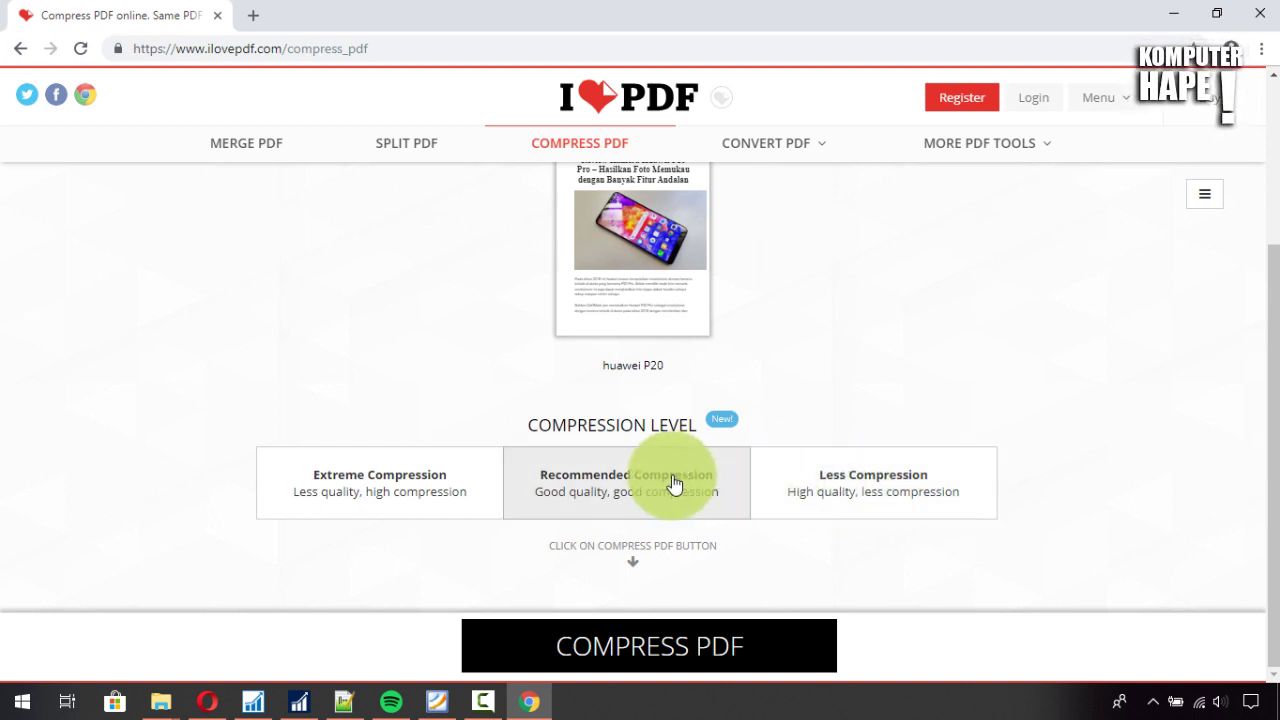
left_click(786, 500)
left_click(697, 497)
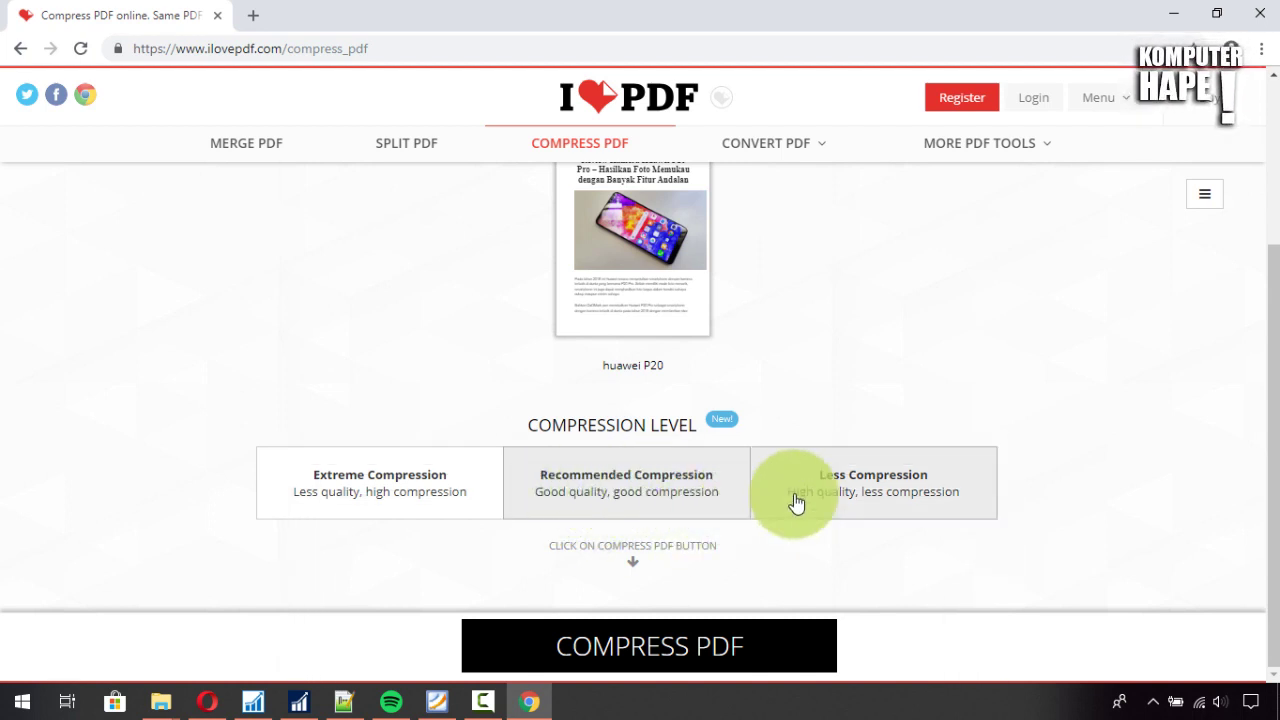
Compress the huawei P20 file with the Less Compression level, and download the compressed PDF.
left_click(858, 530)
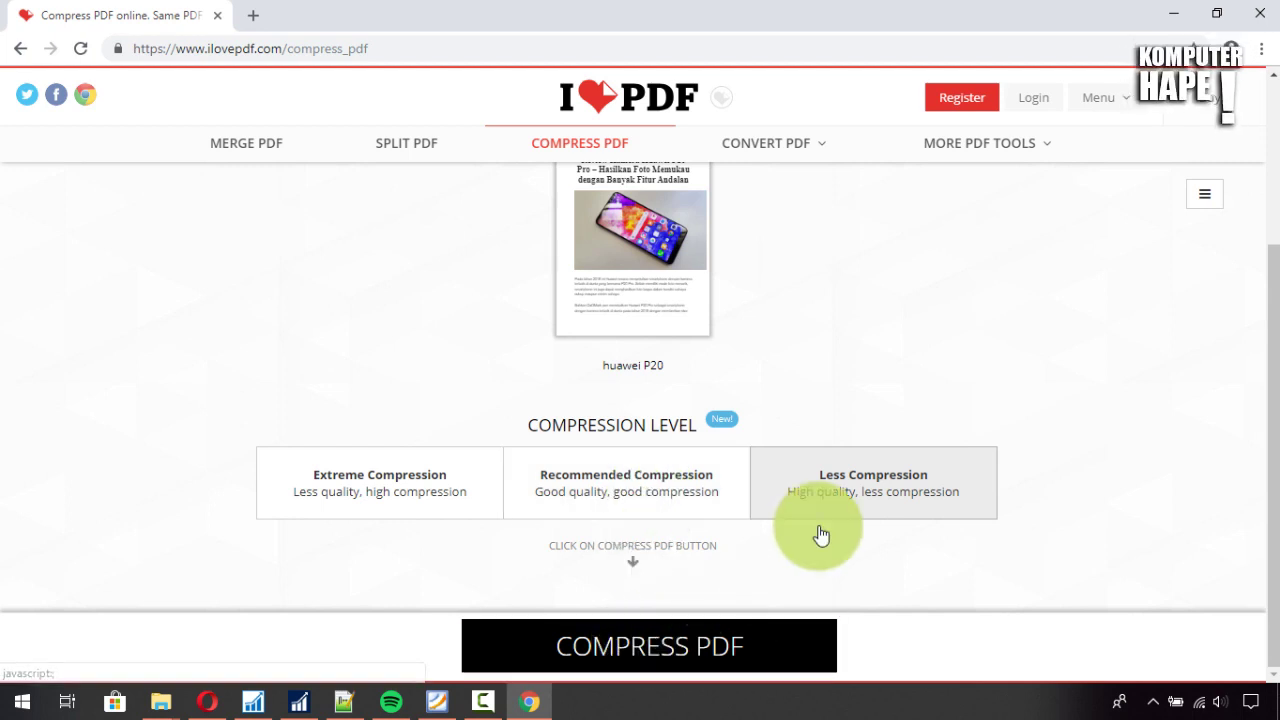
left_click(737, 655)
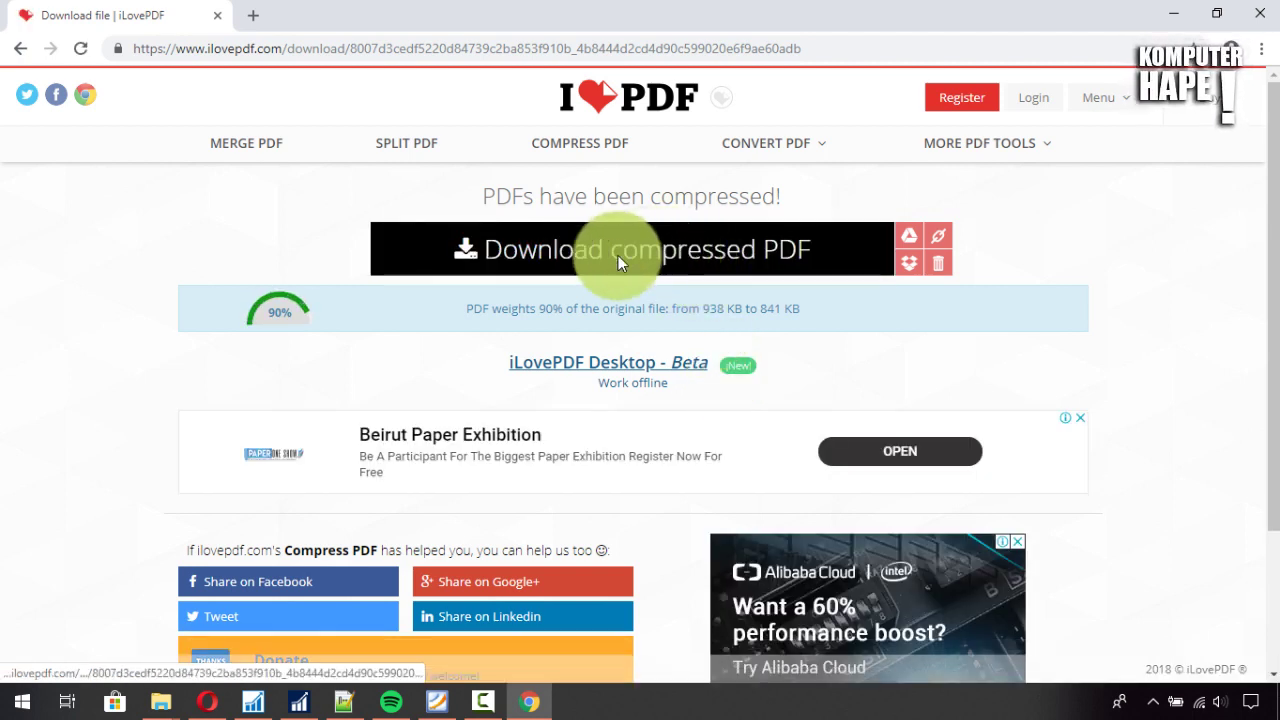
left_click(654, 266)
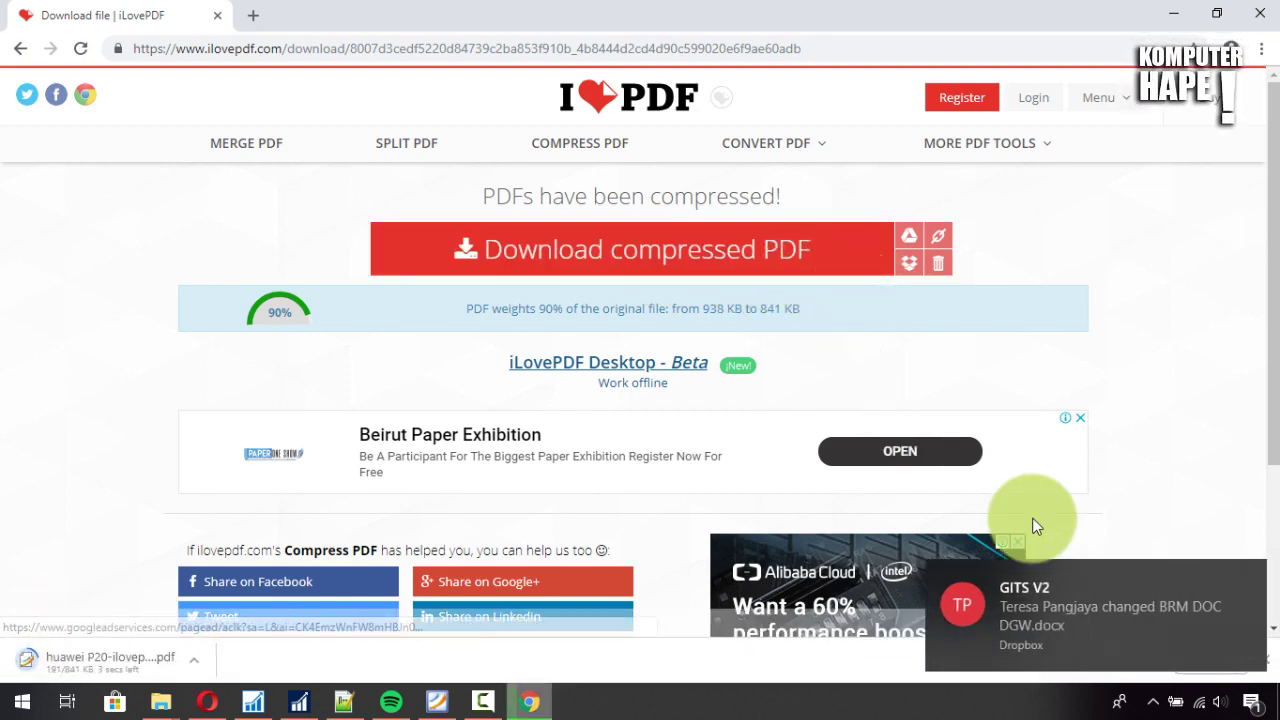
left_click(1252, 577)
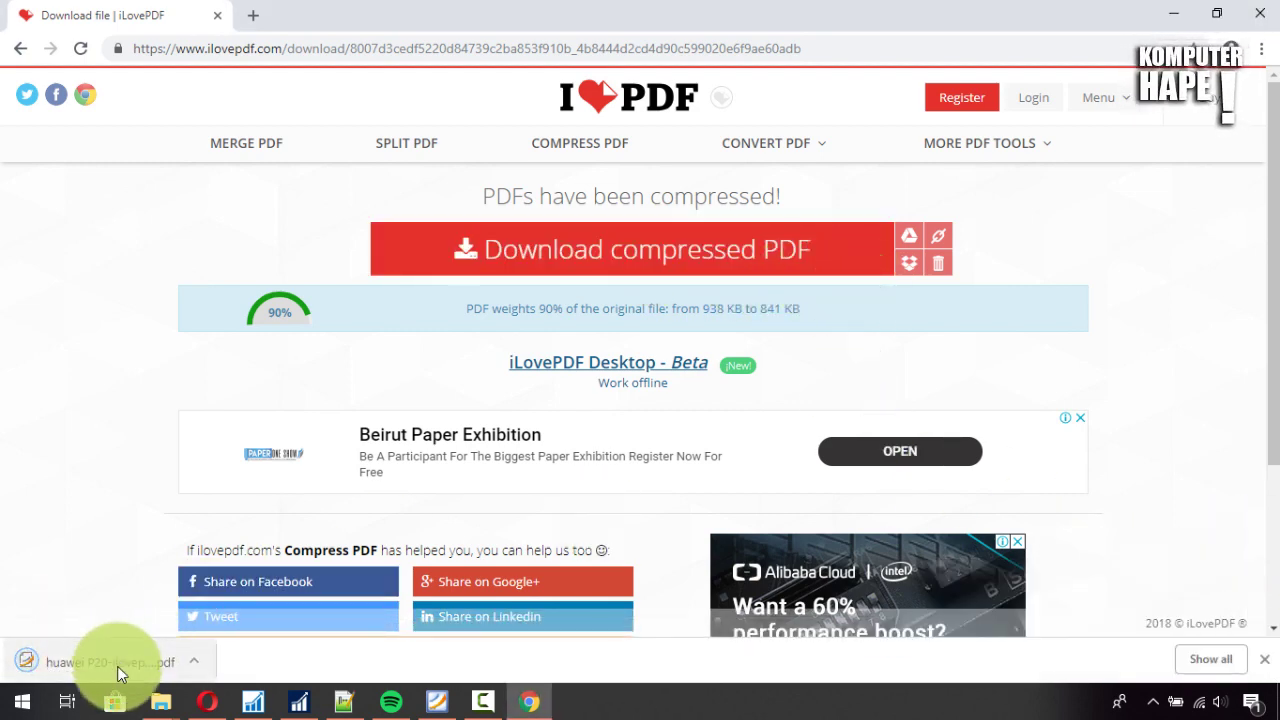
left_click_drag(120, 668, 225, 650)
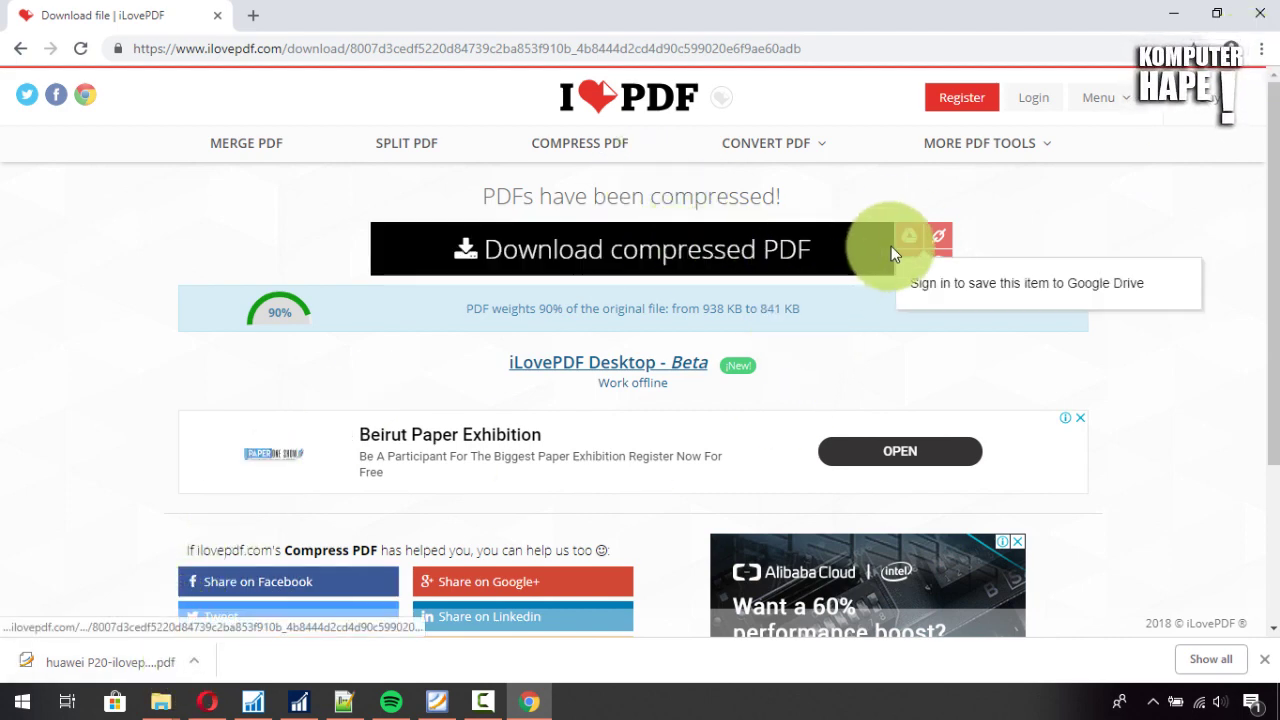
Start a new compression job and add the original huawei P20.pdf from the Pictures folder again.
left_click(616, 152)
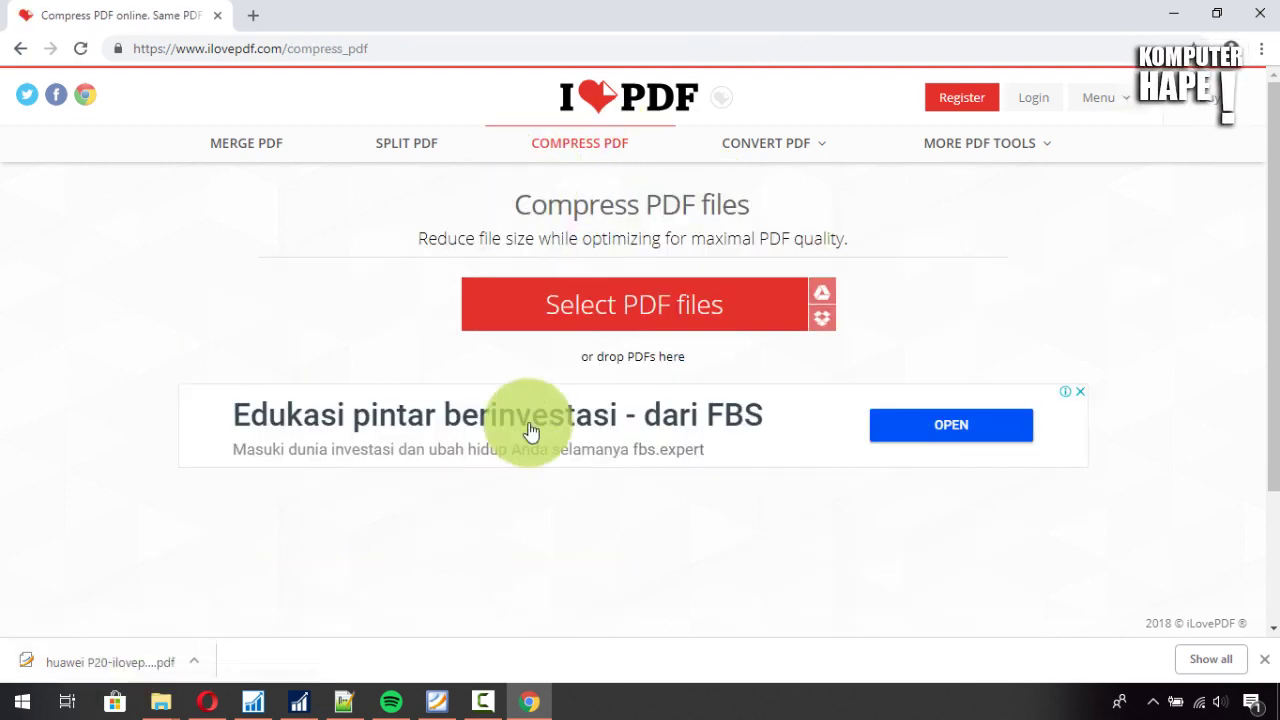
left_click(583, 307)
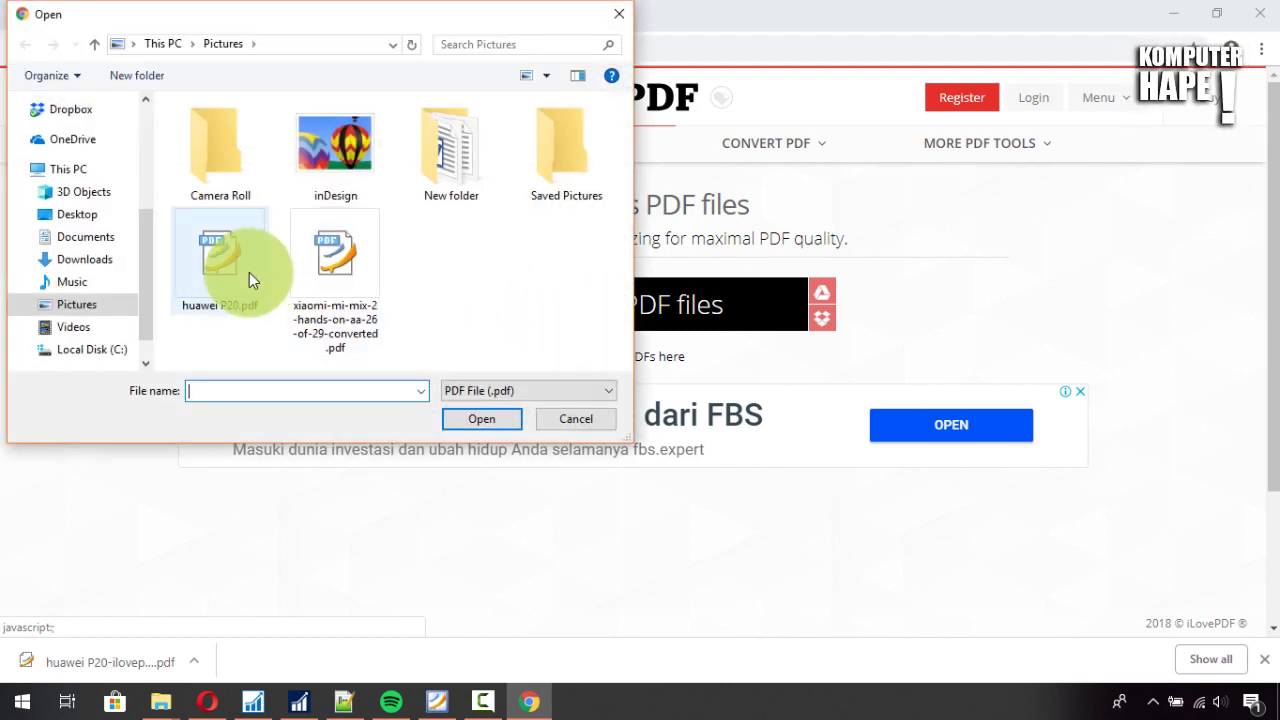
double_click(250, 280)
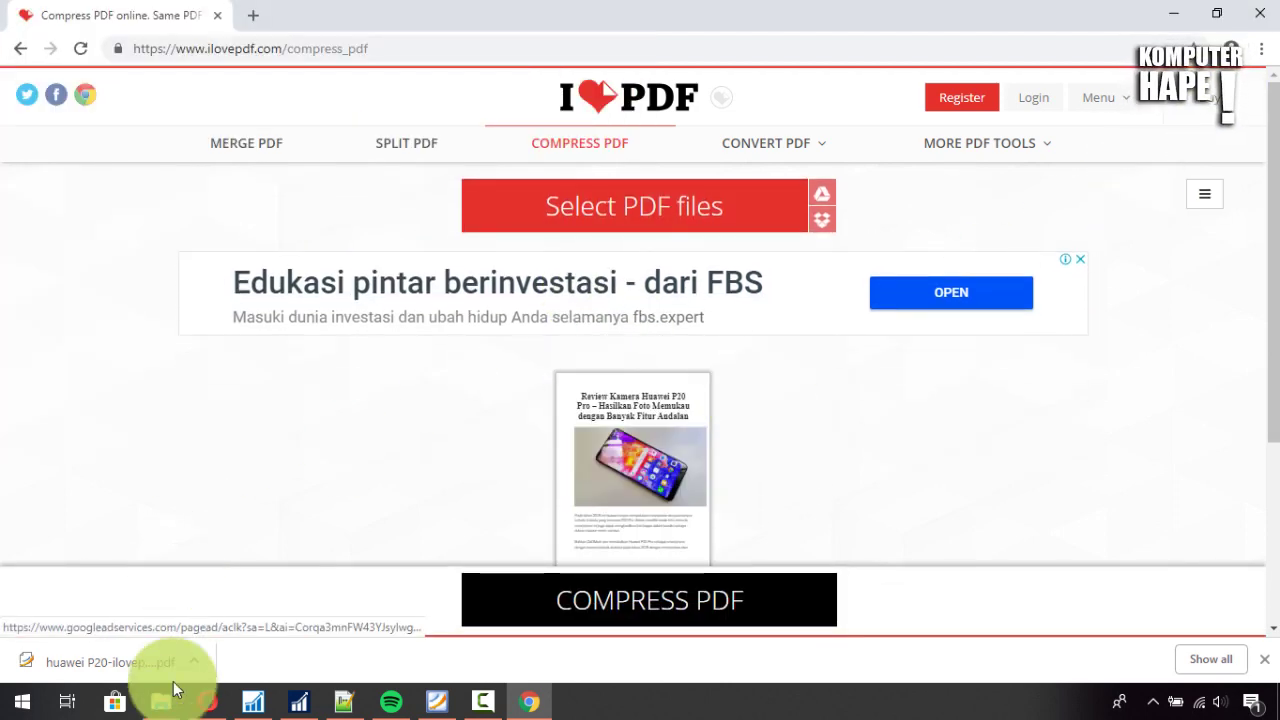
Show the Downloads folder in File Explorer with the Details layout, and move the window so all files fit.
mouse_move(162, 701)
left_click(295, 638)
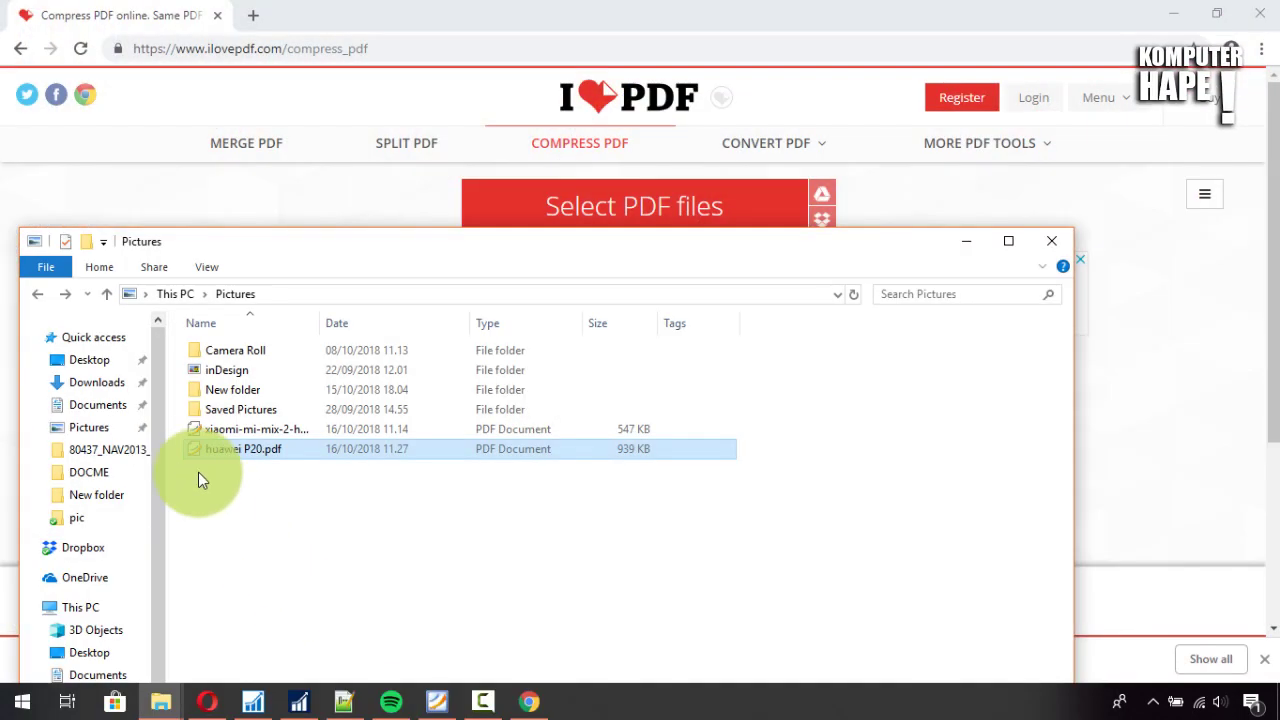
left_click(107, 390)
left_click(218, 272)
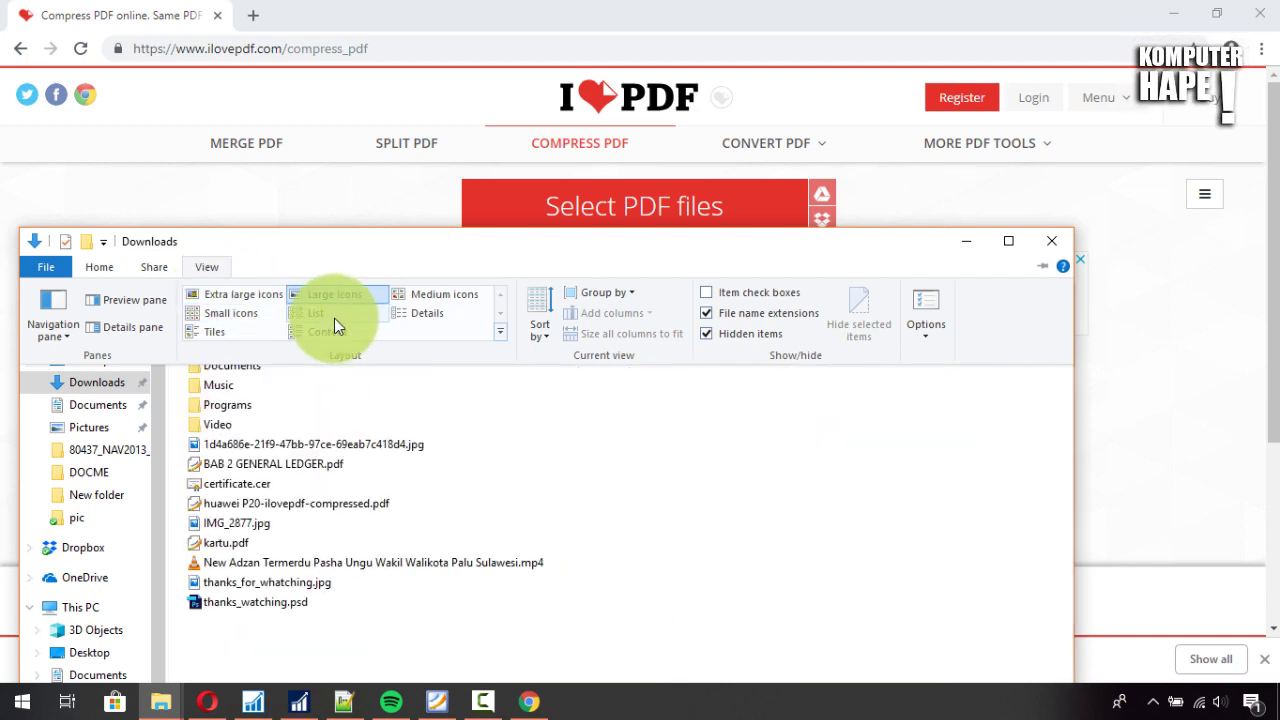
left_click(423, 318)
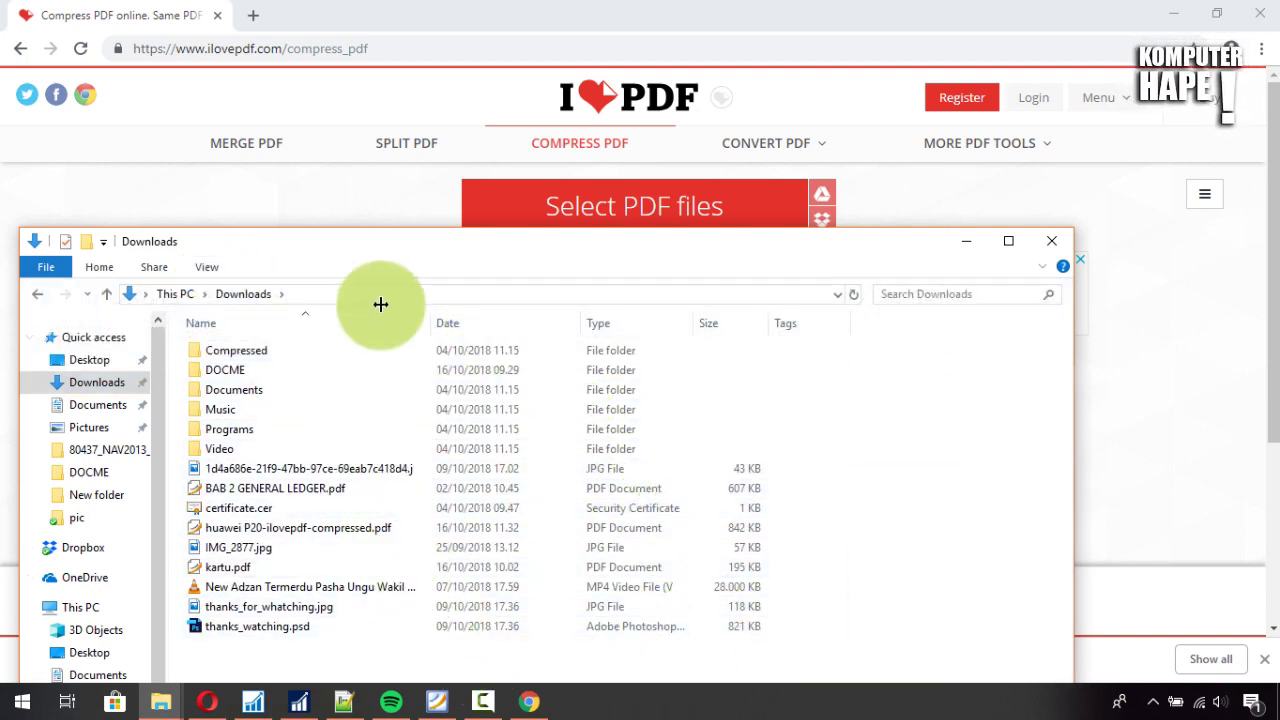
left_click_drag(414, 237, 437, 140)
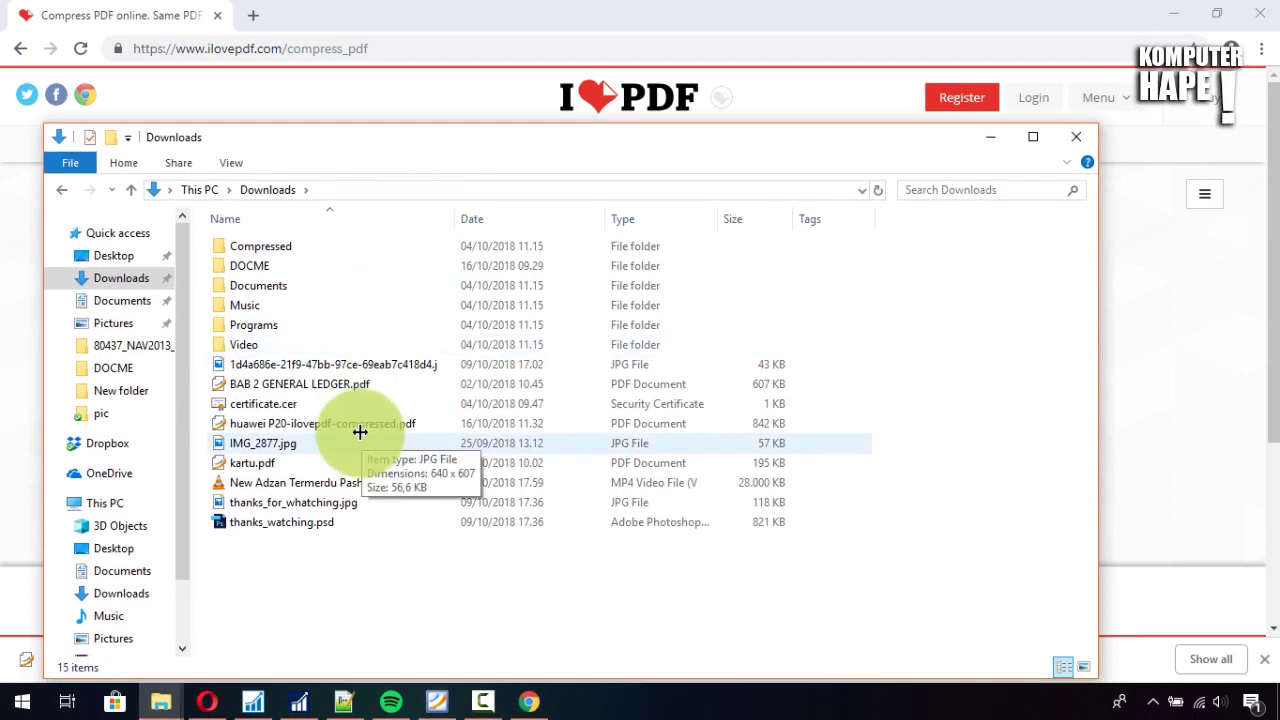
Rename huawei P20-ilovepdf-compressed.pdf in Downloads as huawei P20-ilovepdf-compressed.-recommendedpdf.
left_click(360, 424)
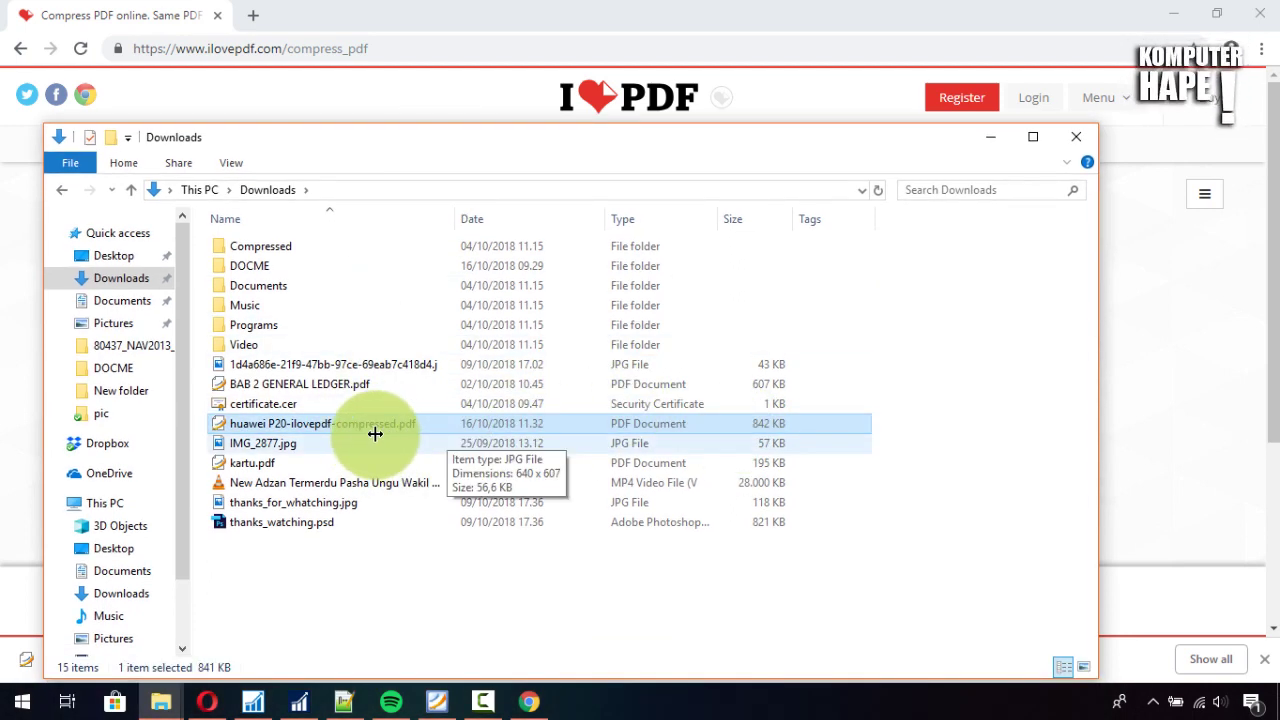
left_click_drag(375, 430, 399, 420)
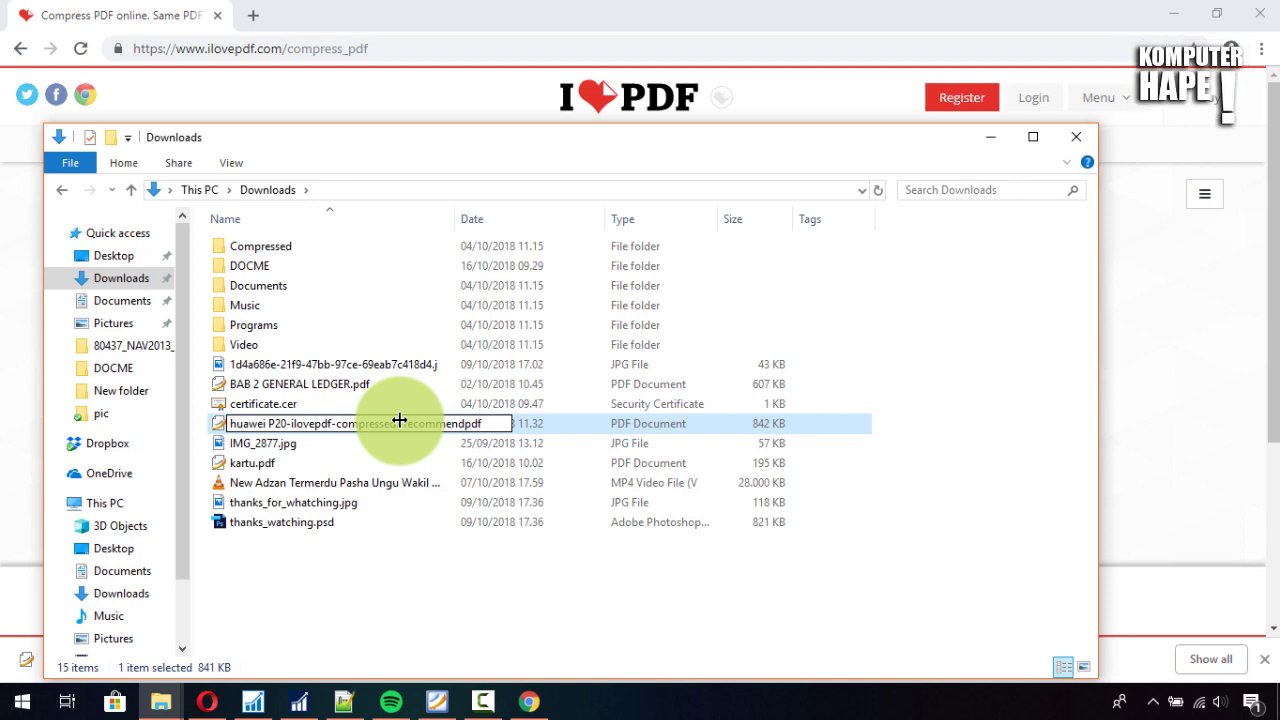
type("d")
key("Return")
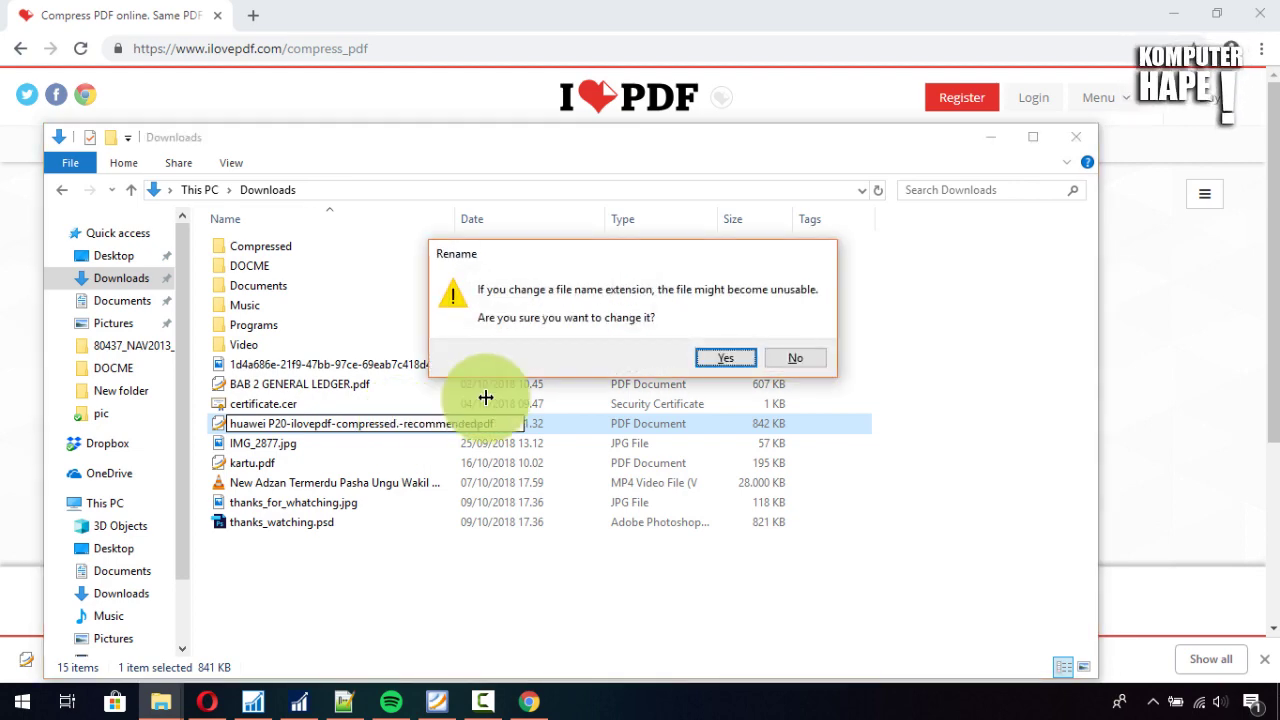
Close the xiaomi-mi-mix-2 document in Foxit Reader, and return to File Explorer to accept the pending extension change.
left_click(437, 701)
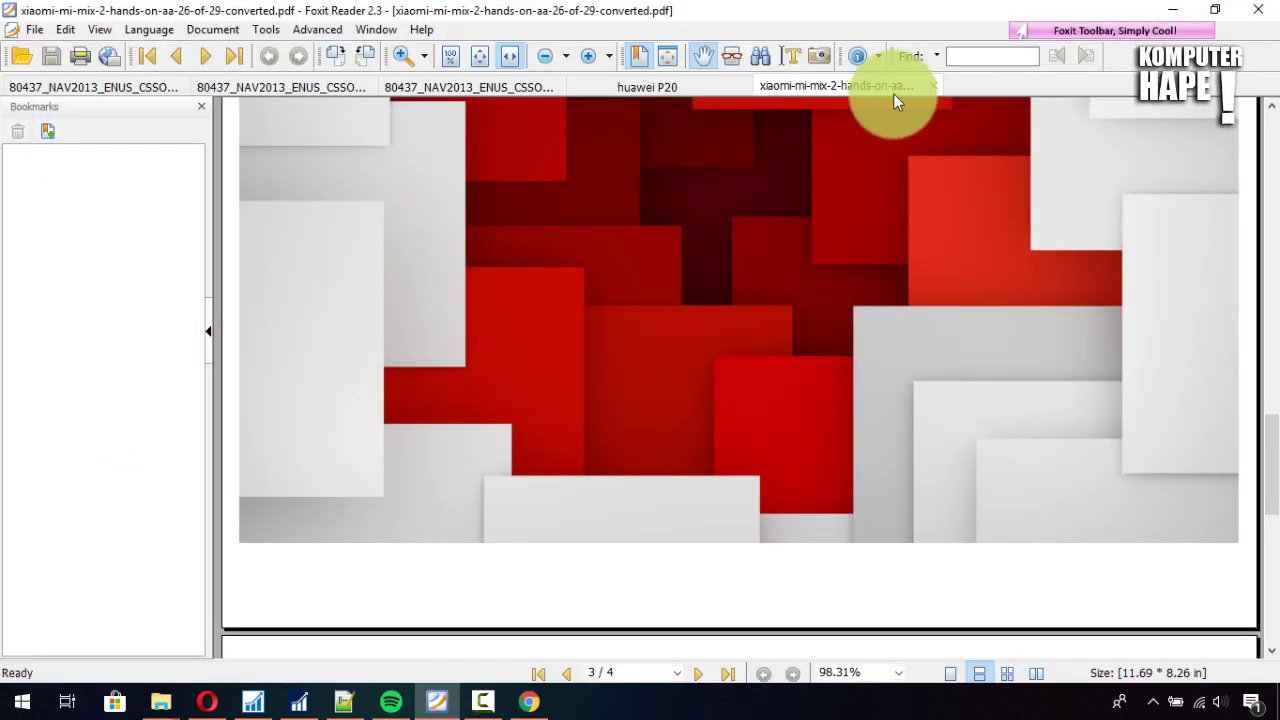
left_click(929, 84)
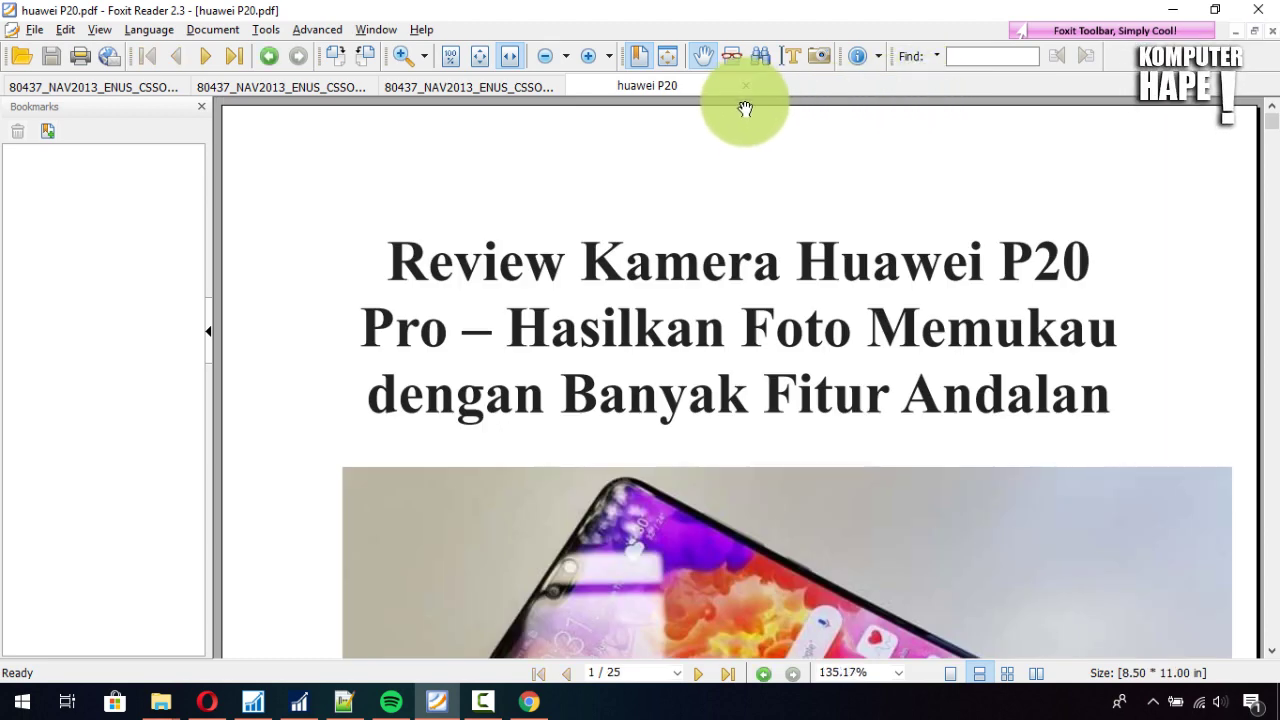
key("alt+Tab")
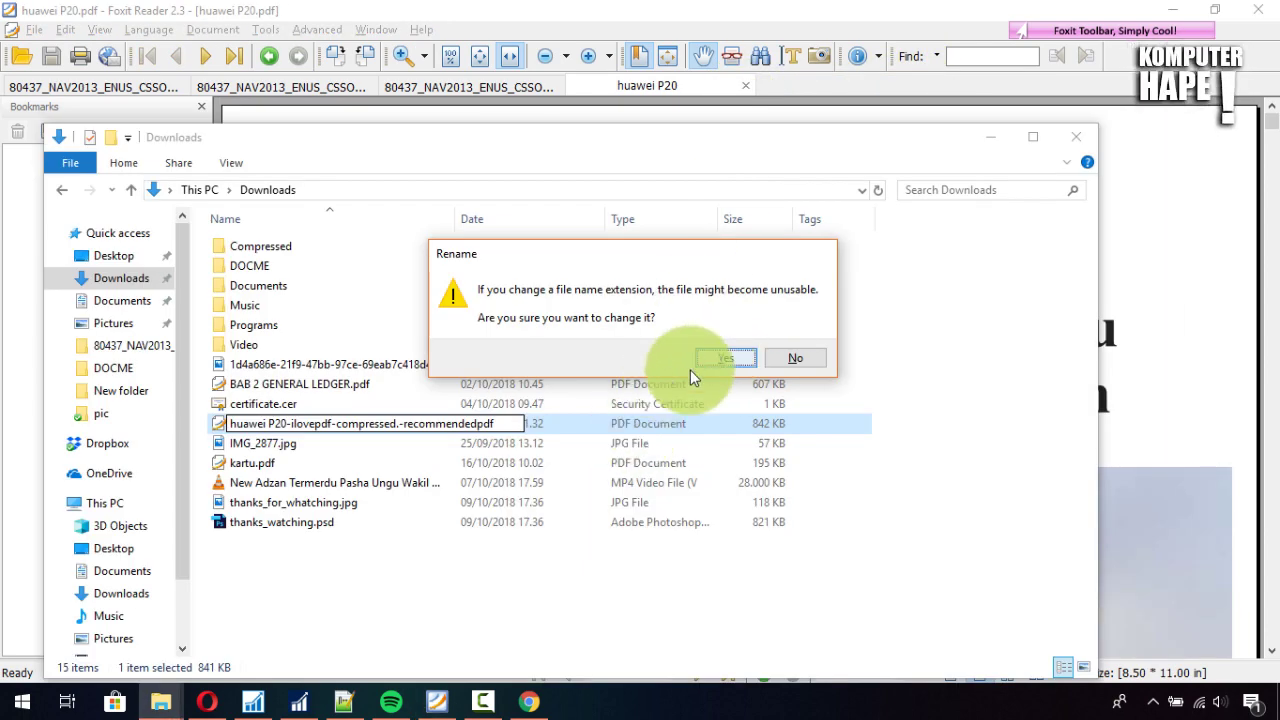
left_click(726, 358)
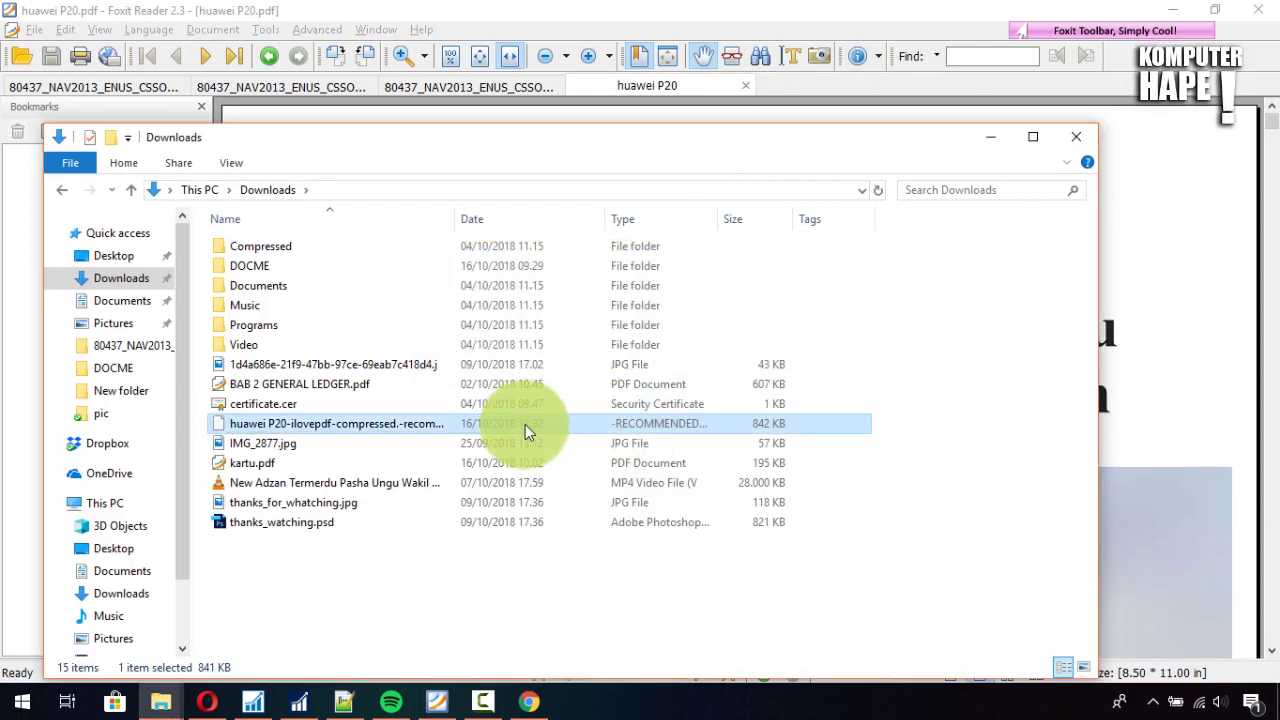
Restore the renamed file's PDF extension by correcting its name to huawei P20-ilovepdf-compressed.-recommended.pdf.
key("F2")
key("Right")
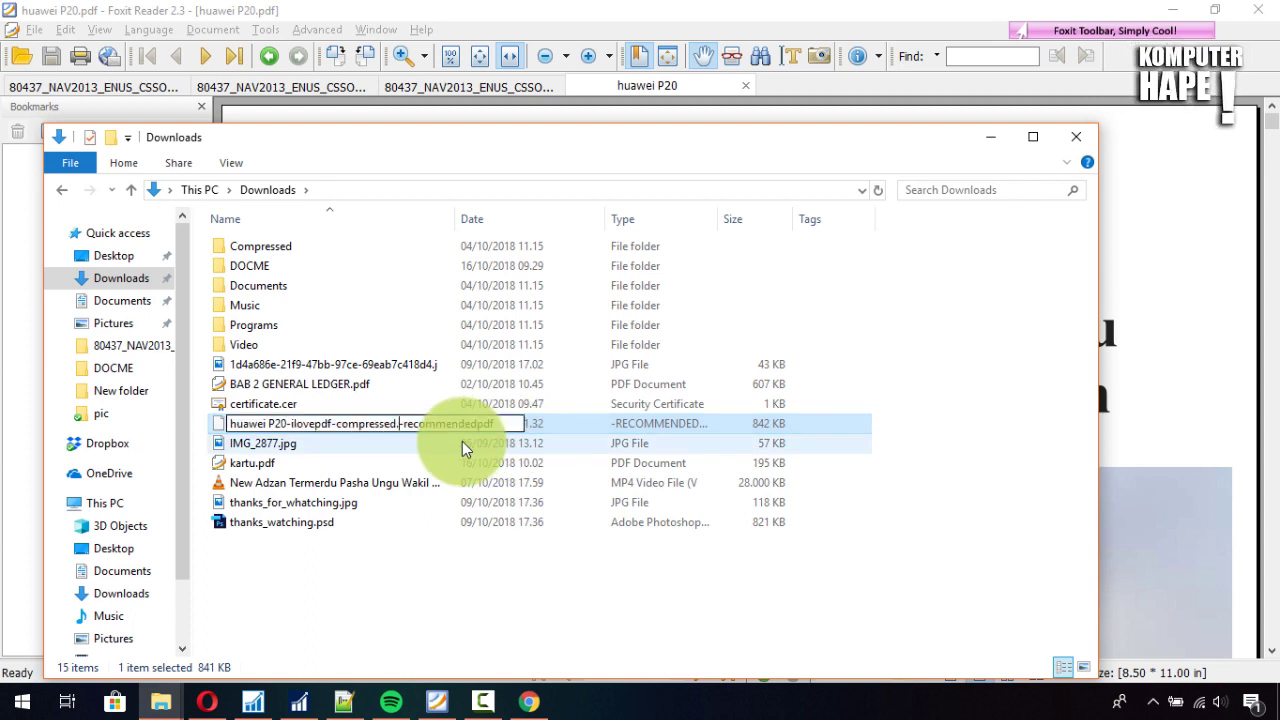
type(".")
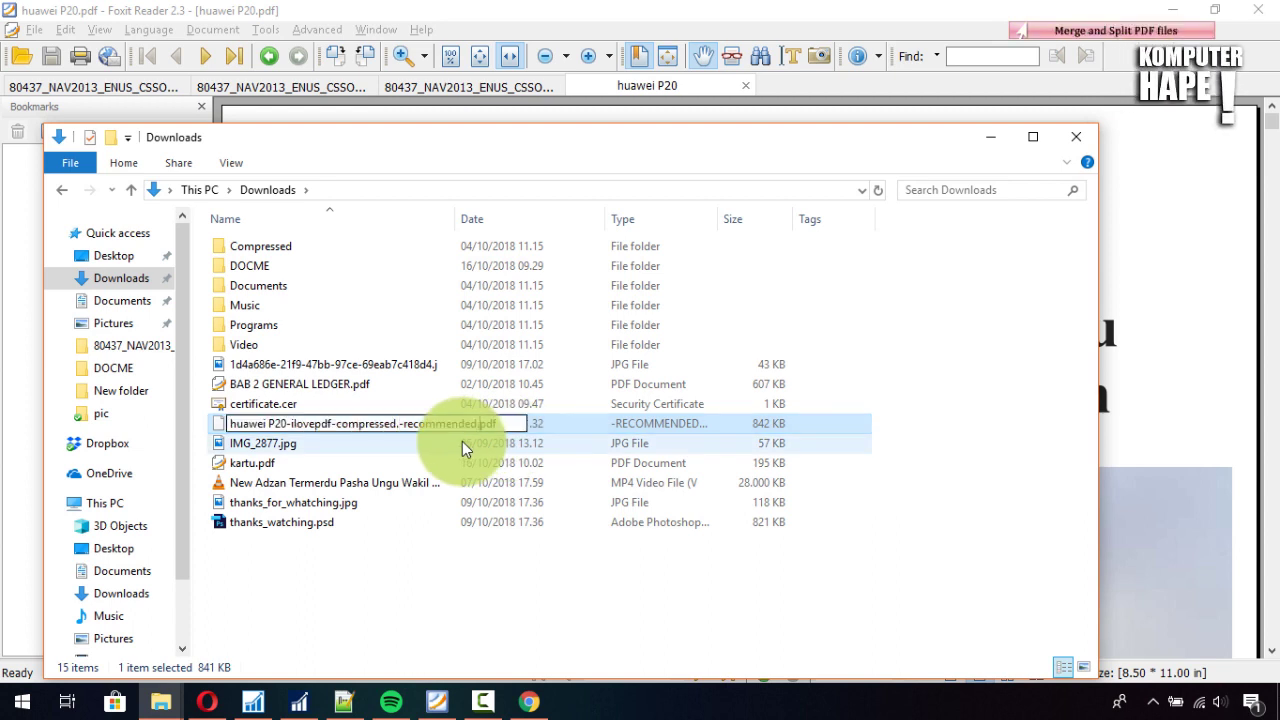
key("Return")
left_click(727, 358)
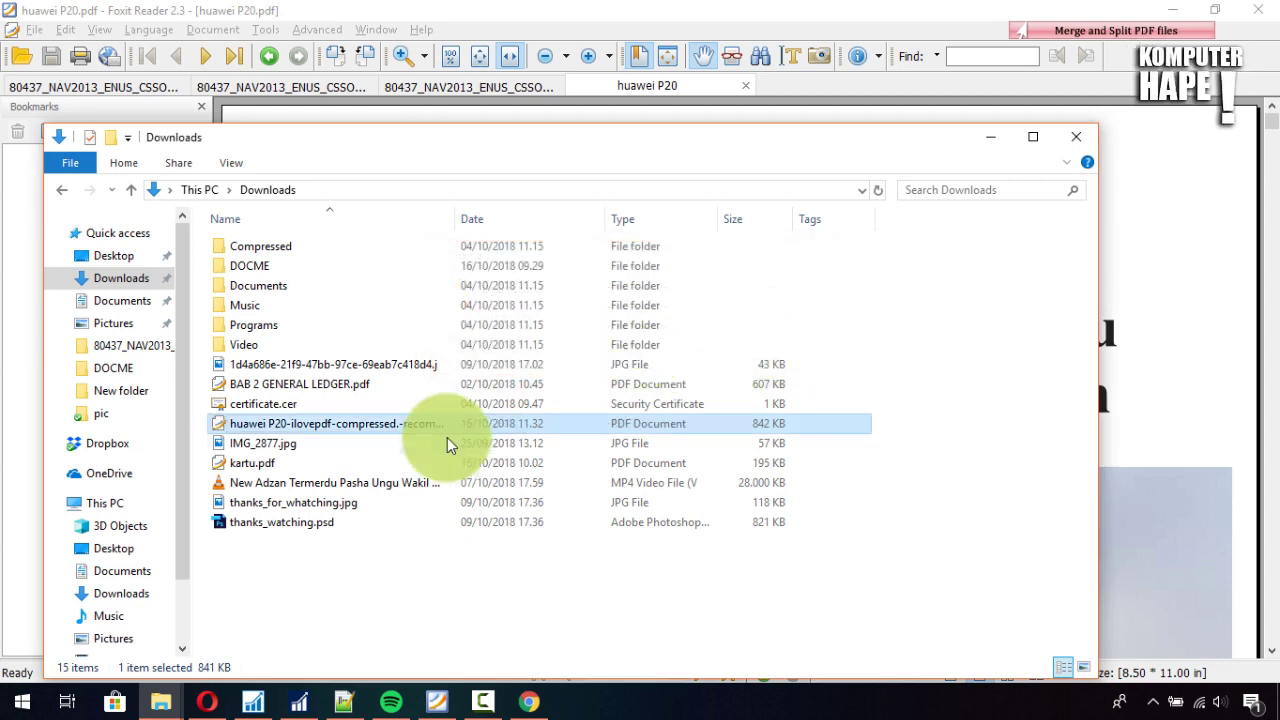
Move huawei P20-ilovepdf-compressed.-recommended.pdf from Downloads into the Pictures folder, and widen the Name column to fit the full file names.
left_click(115, 323)
key("ctrl+v")
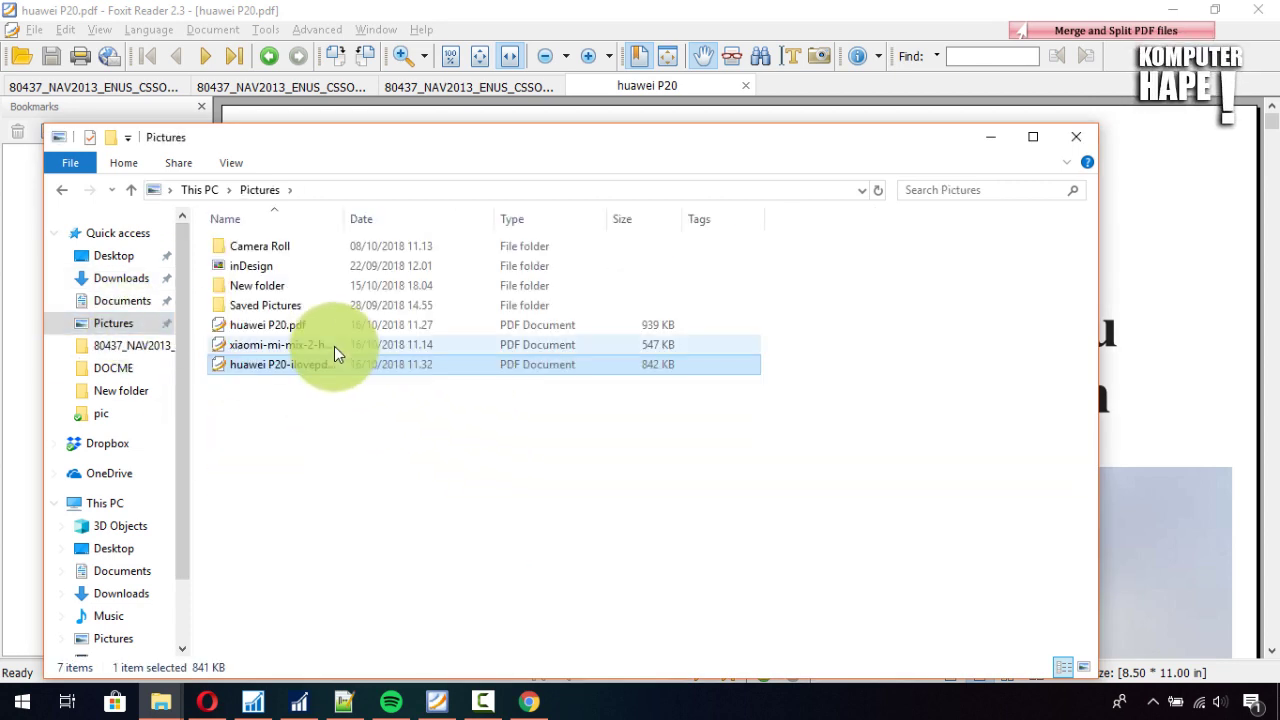
double_click(340, 218)
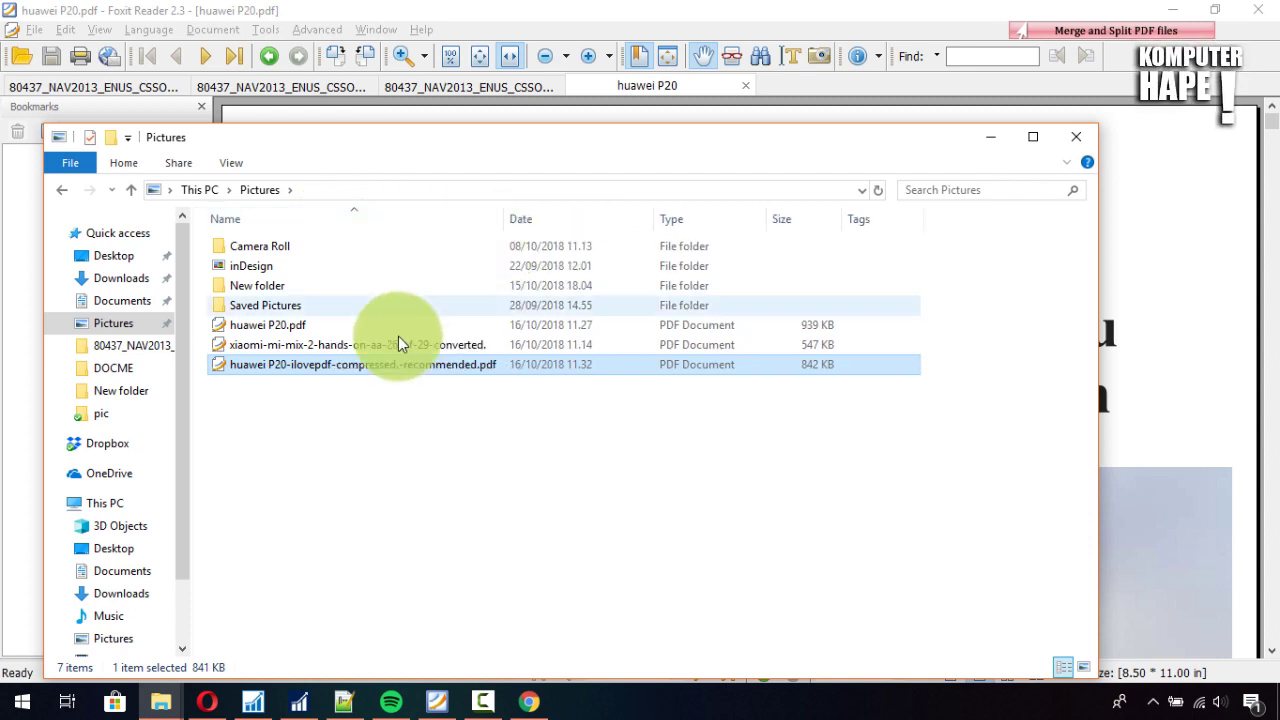
Compare the sizes of huawei P20.pdf and the recommended version, and return to the iLovePDF compression page in Chrome.
left_click(301, 325)
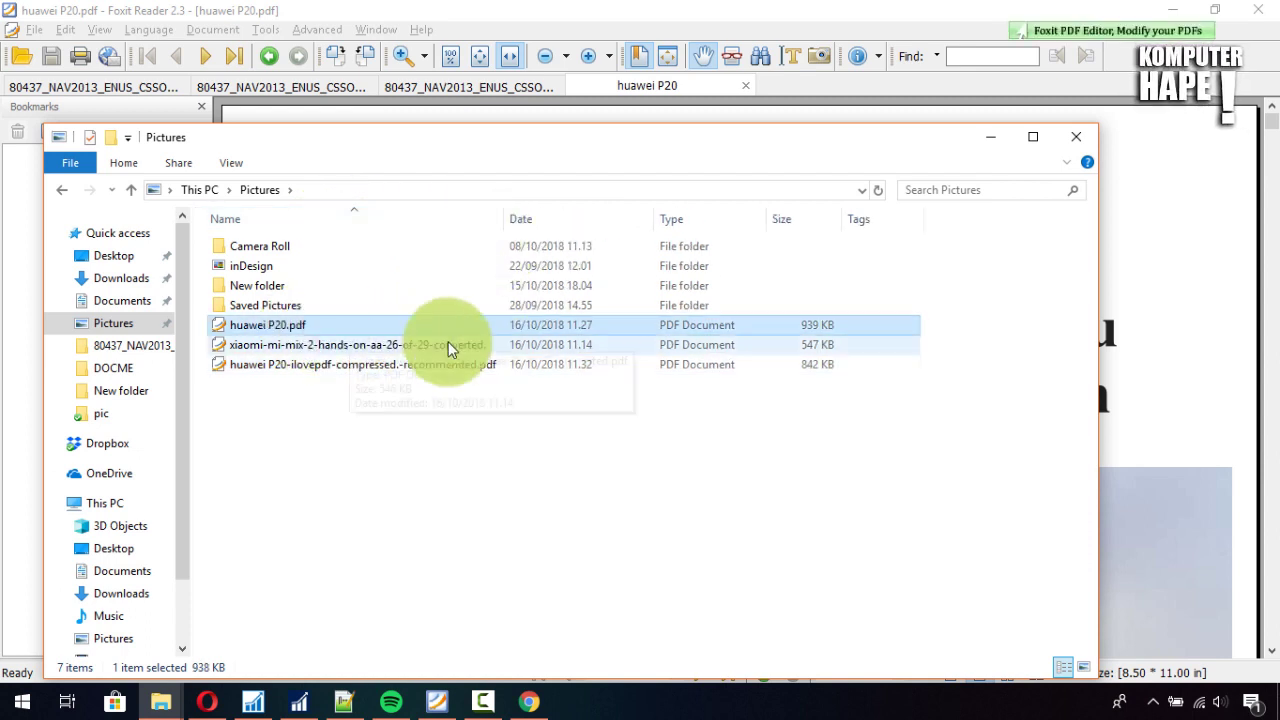
left_click(808, 364)
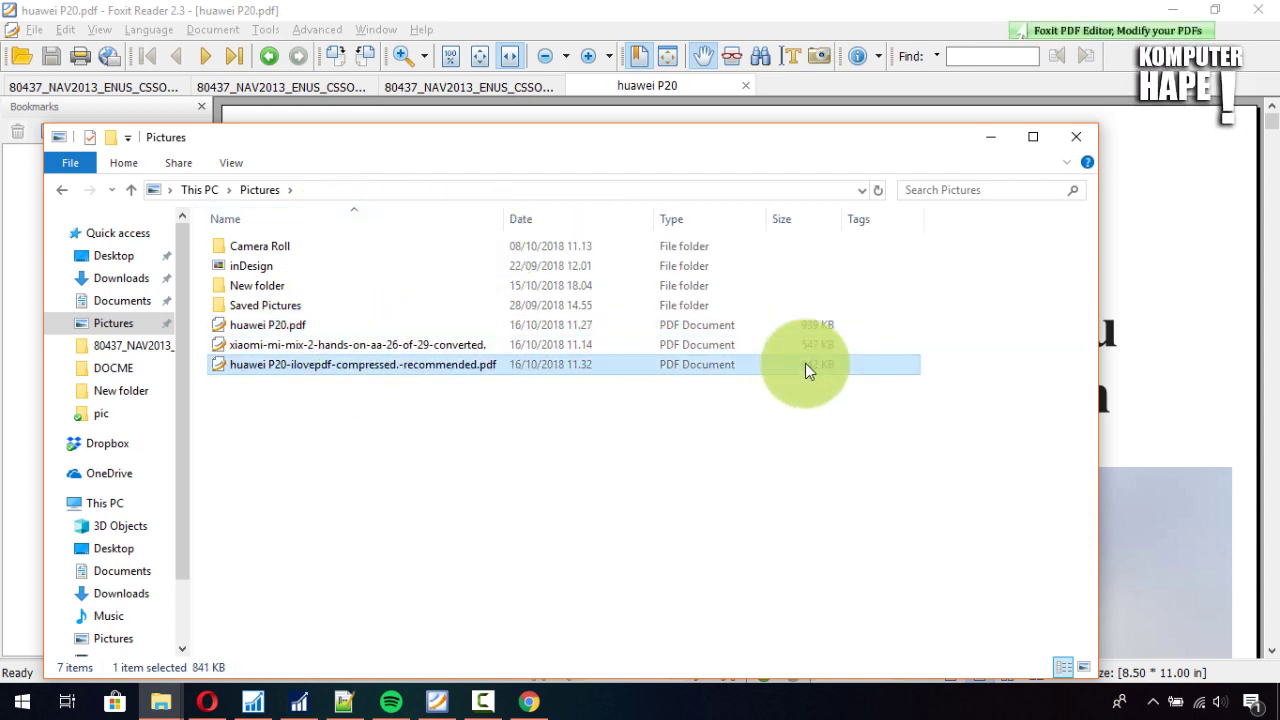
left_click(993, 136)
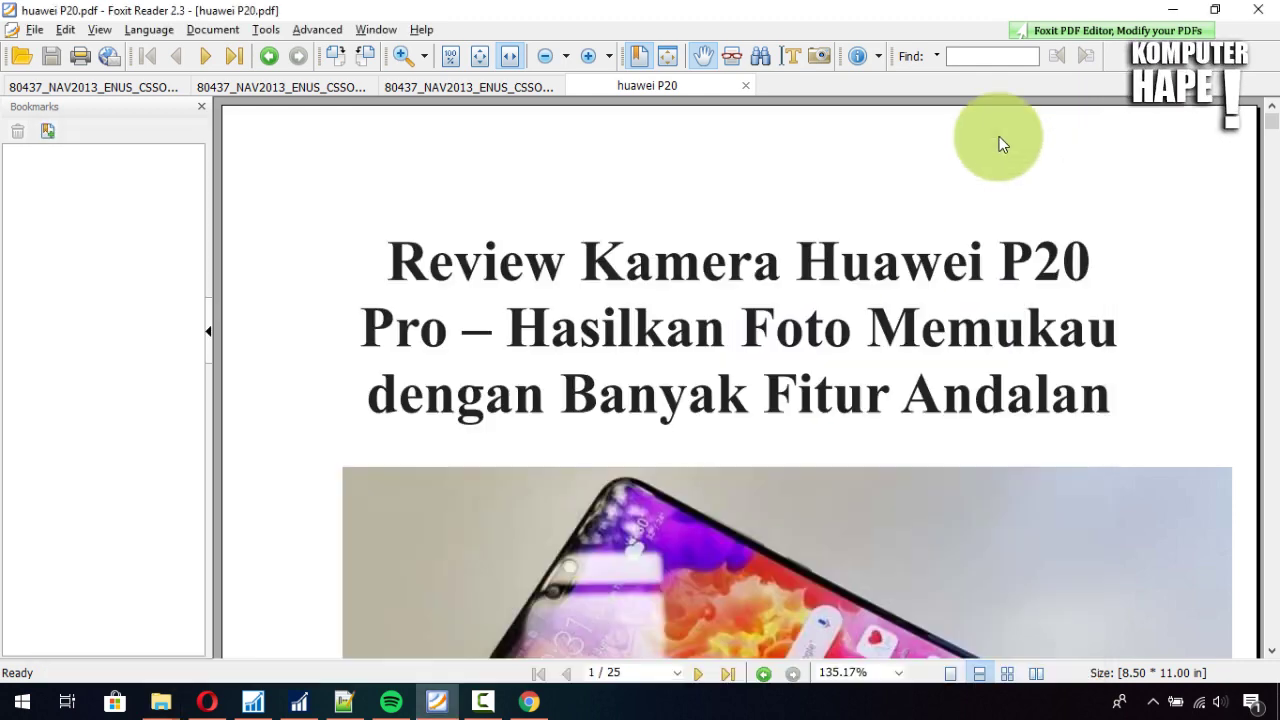
left_click(1176, 10)
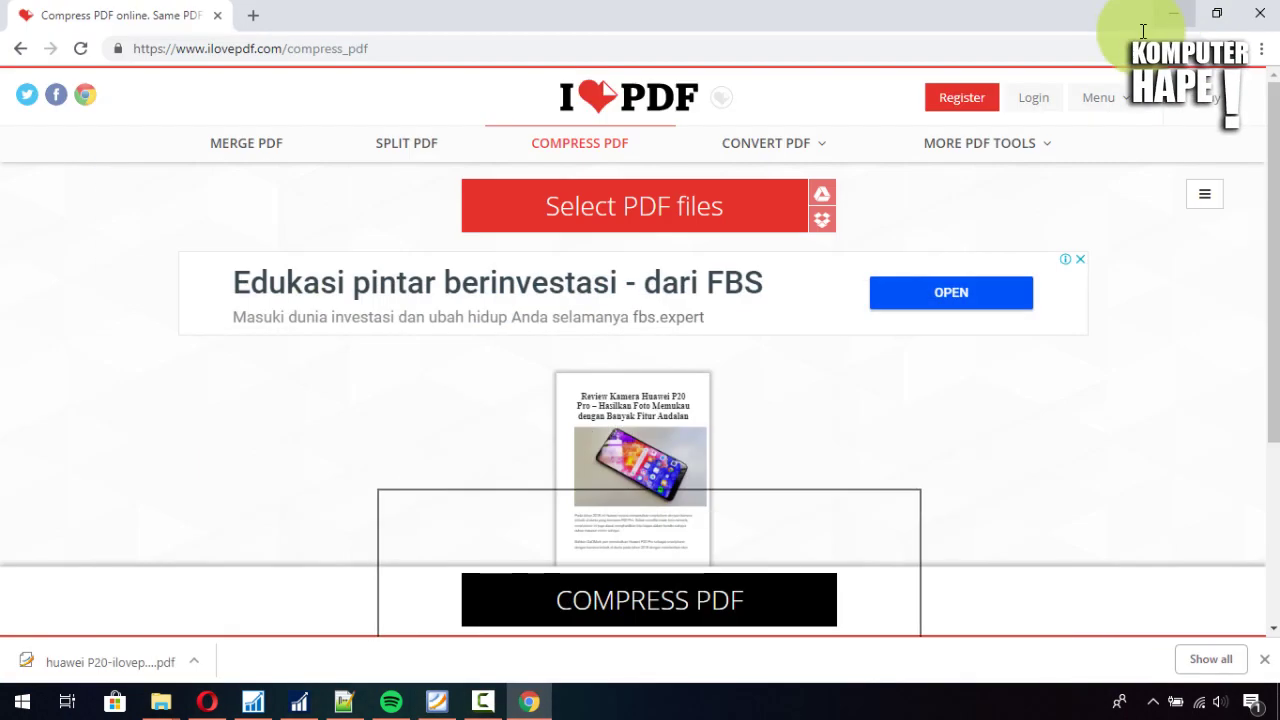
left_click(694, 206)
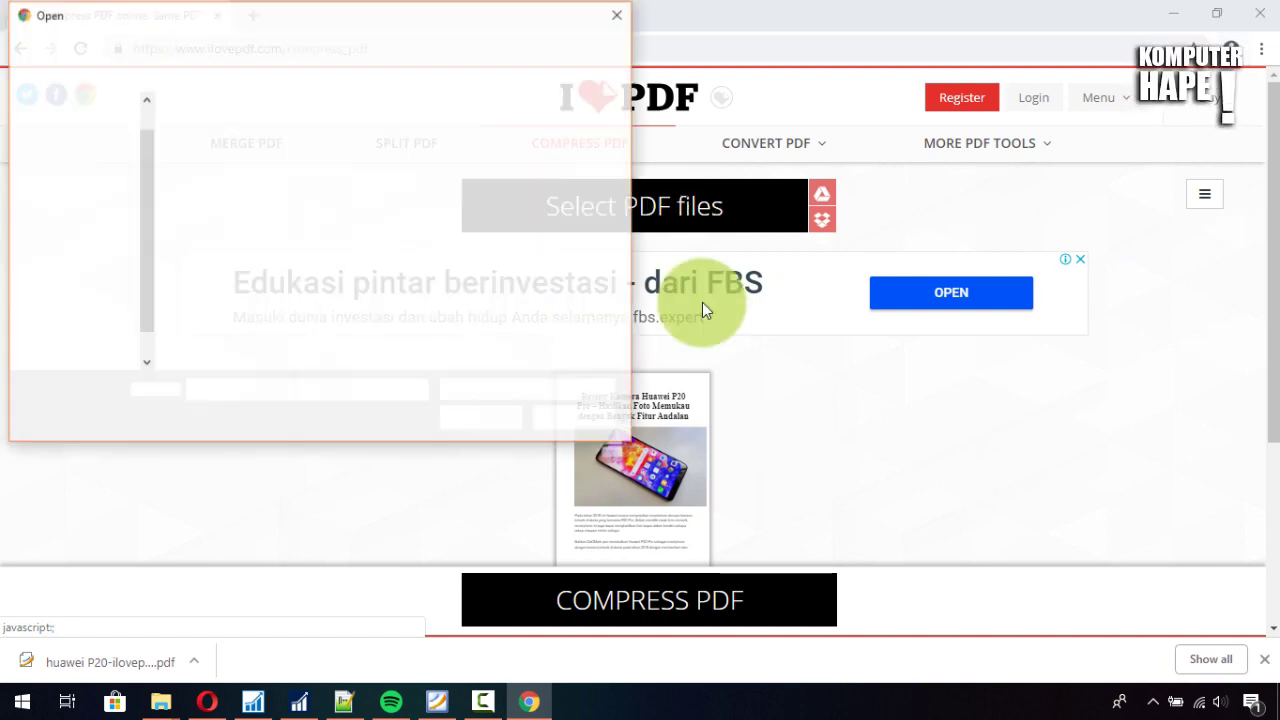
left_click(231, 300)
double_click(231, 300)
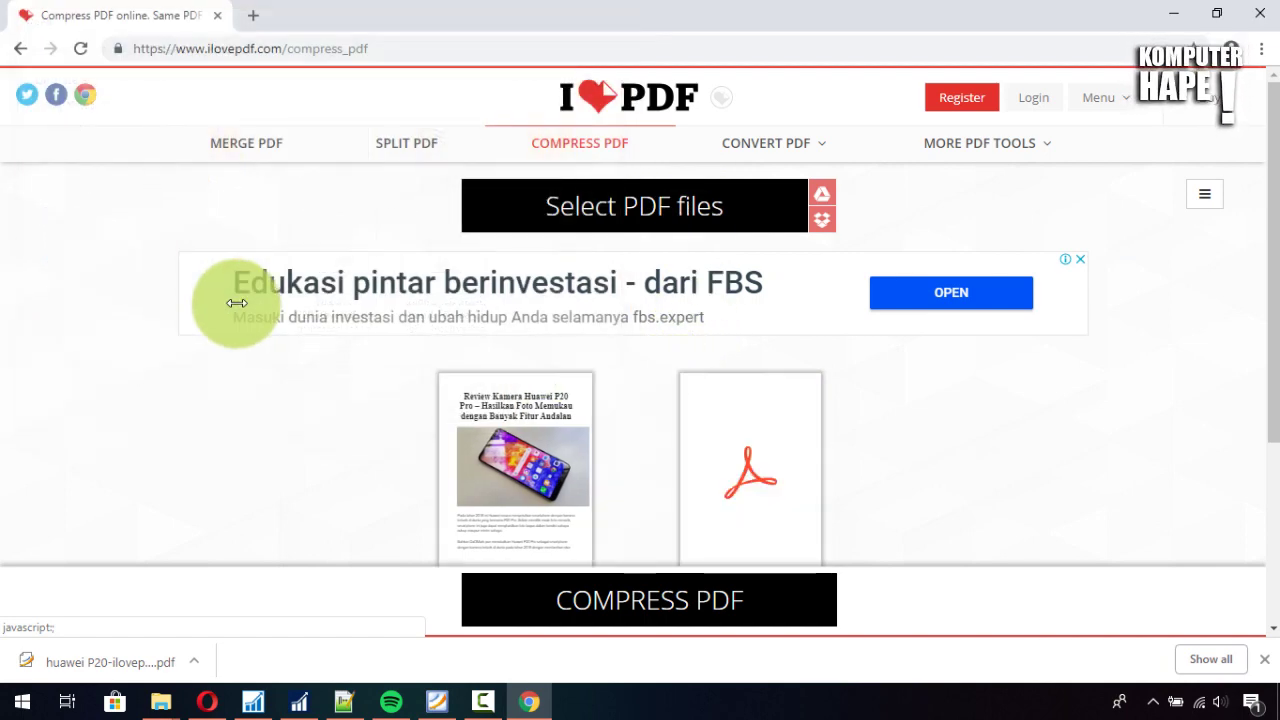
mouse_move(819, 324)
left_mouse_down()
mouse_move(704, 330)
mouse_move(646, 606)
mouse_move(689, 480)
mouse_move(834, 329)
left_mouse_up()
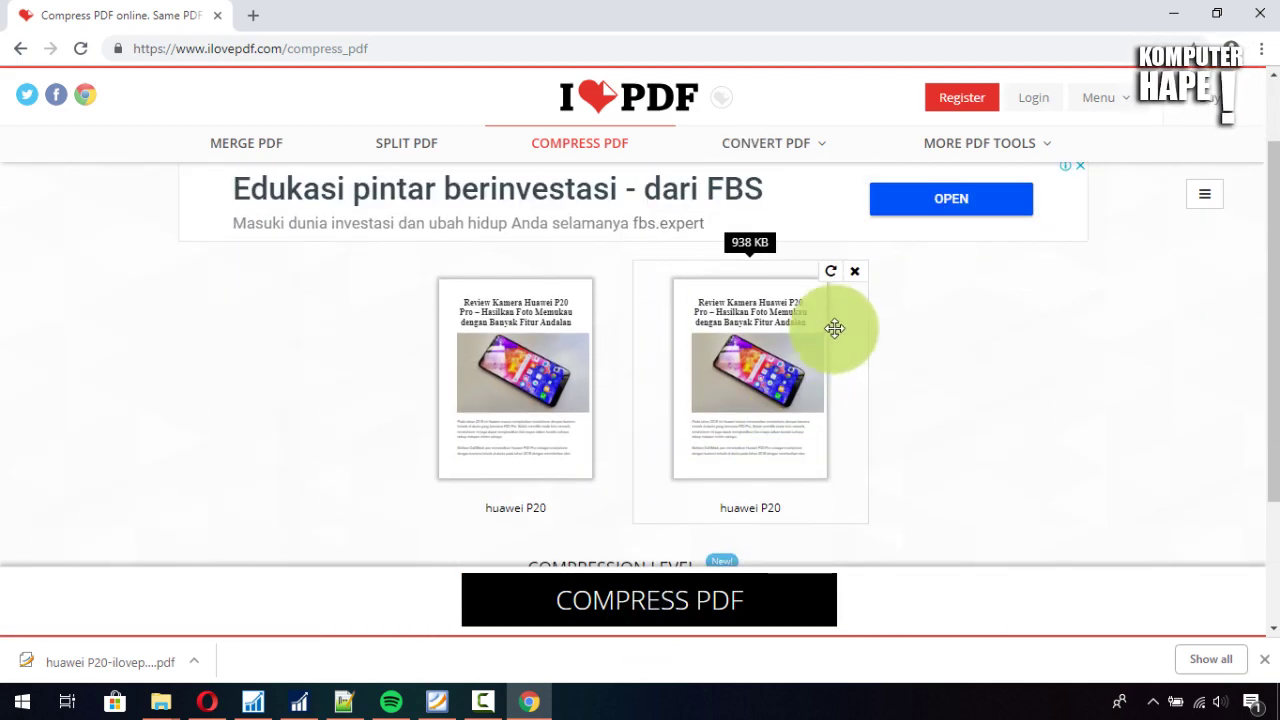
left_click(853, 273)
Compress the huawei P20 PDF at the Less Compression level and download the result.
scroll(740, 380, "down", 2)
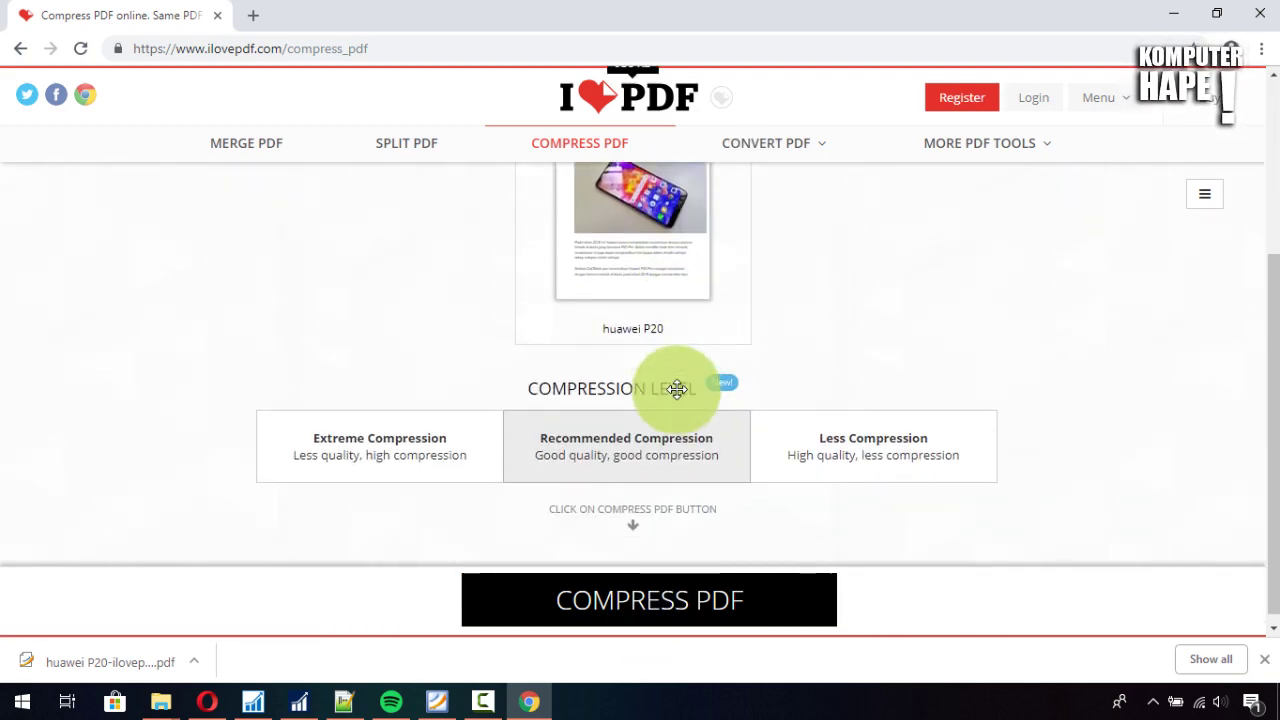
left_click(810, 440)
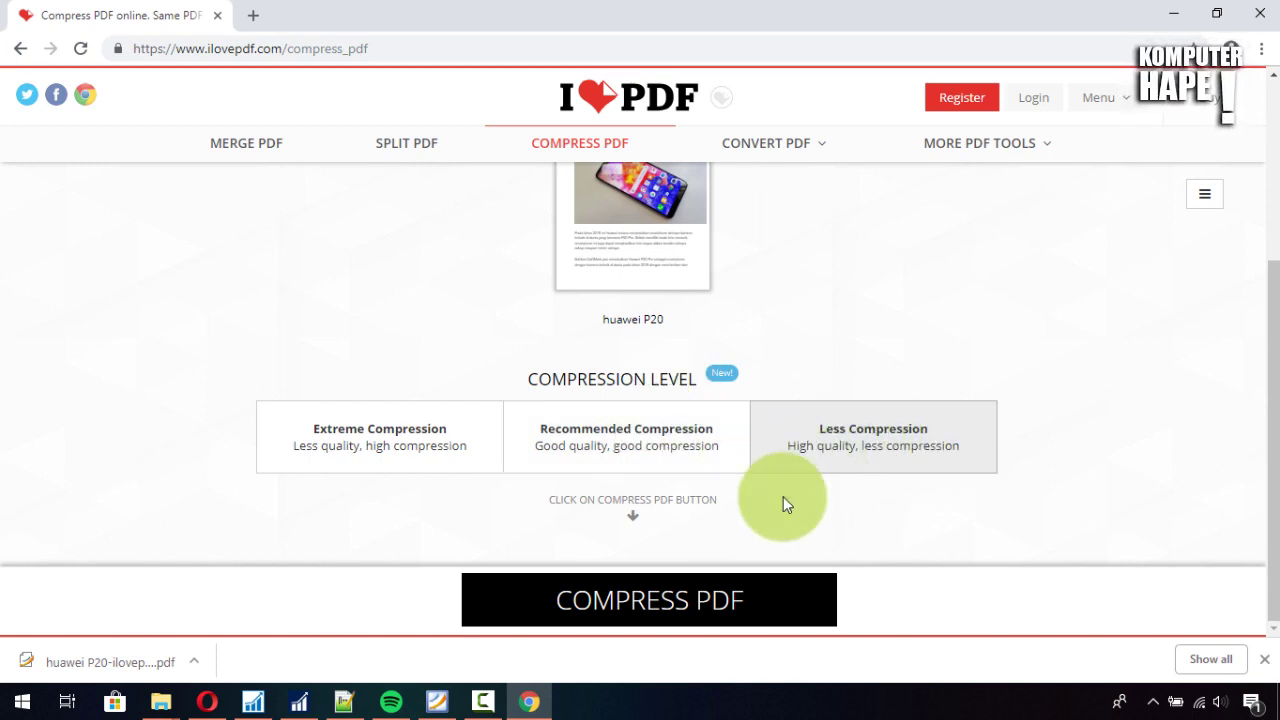
left_click(663, 610)
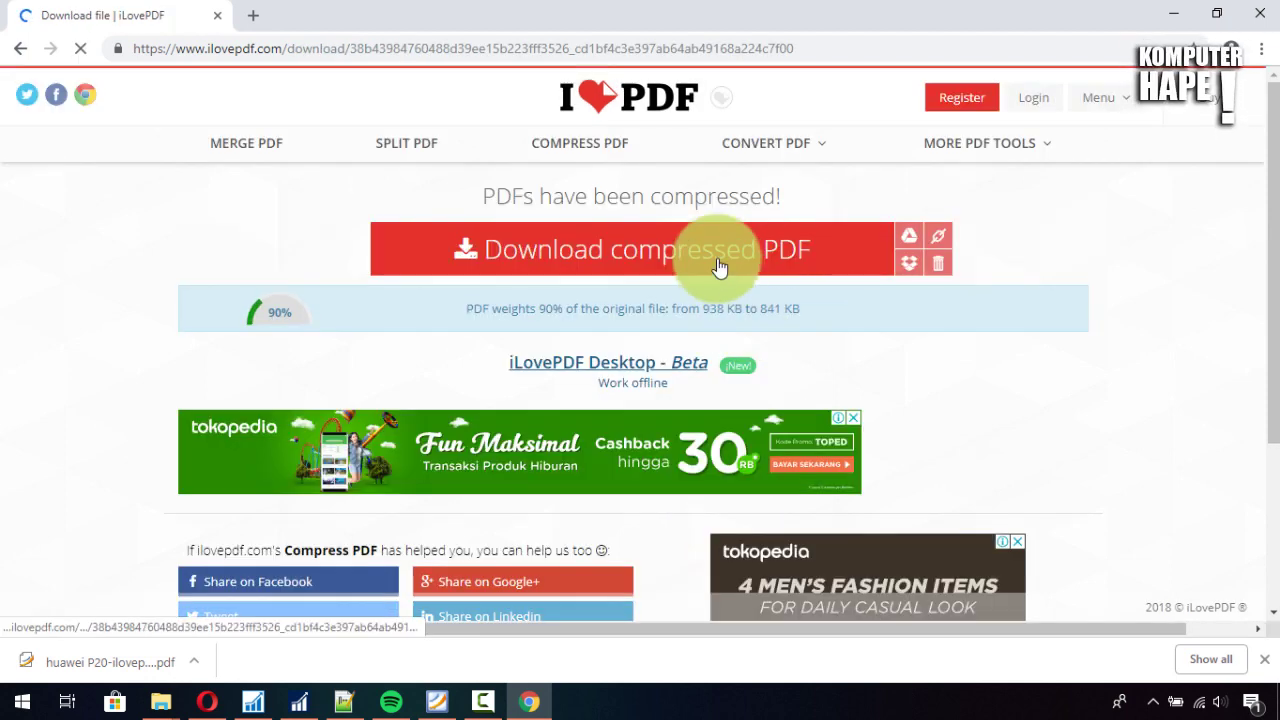
left_click(717, 262)
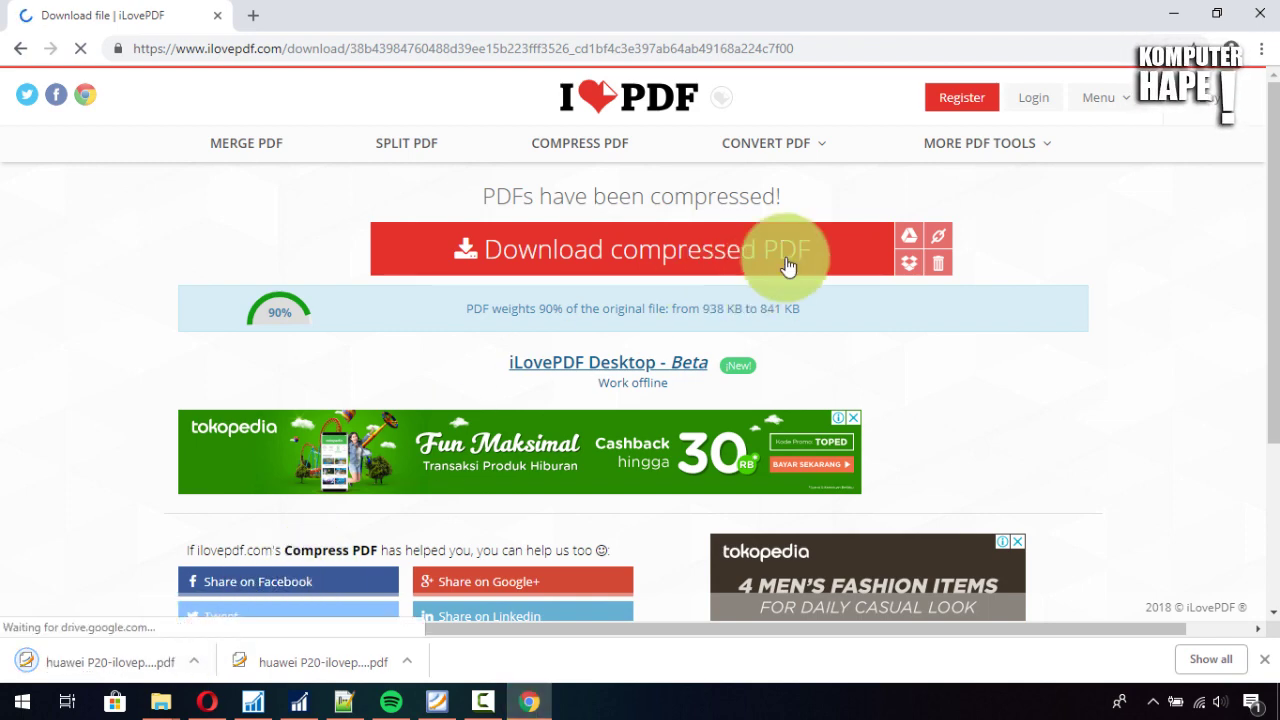
In File Explorer, move the newly downloaded huawei P20-ilovepdf-compressed.pdf from Downloads to the Pictures folder.
left_click(1174, 14)
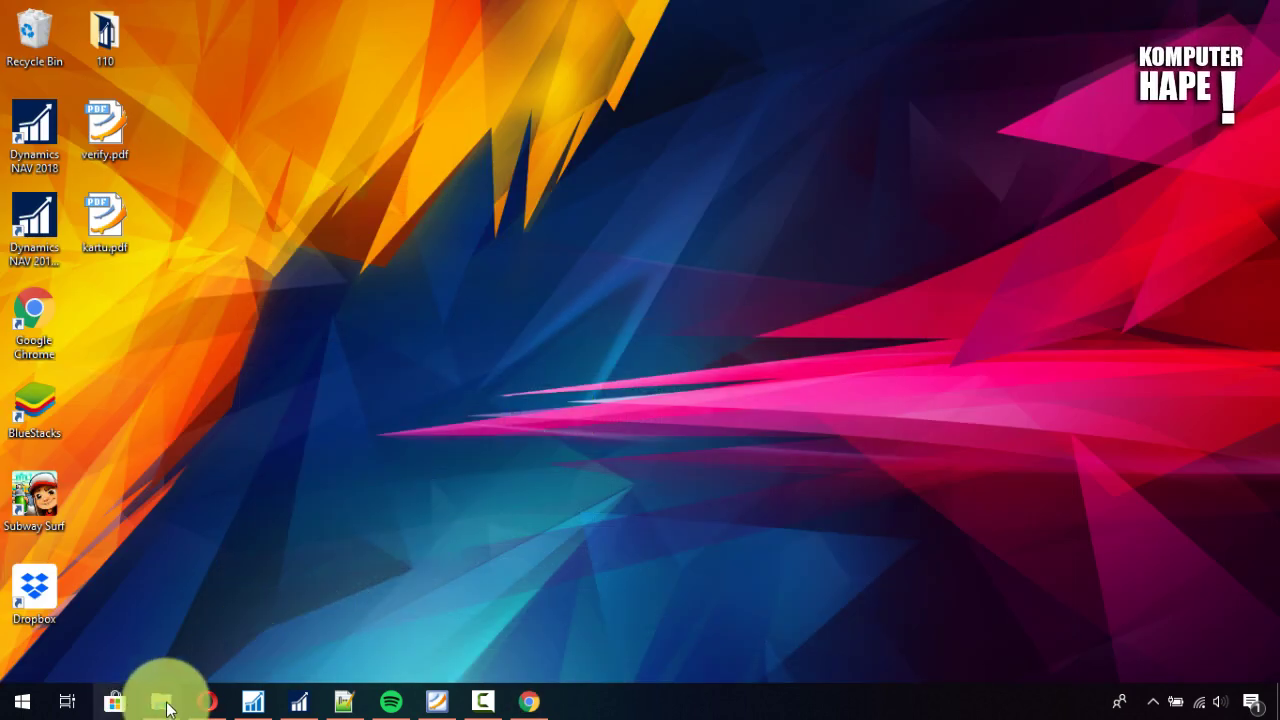
mouse_move(177, 710)
left_click(240, 626)
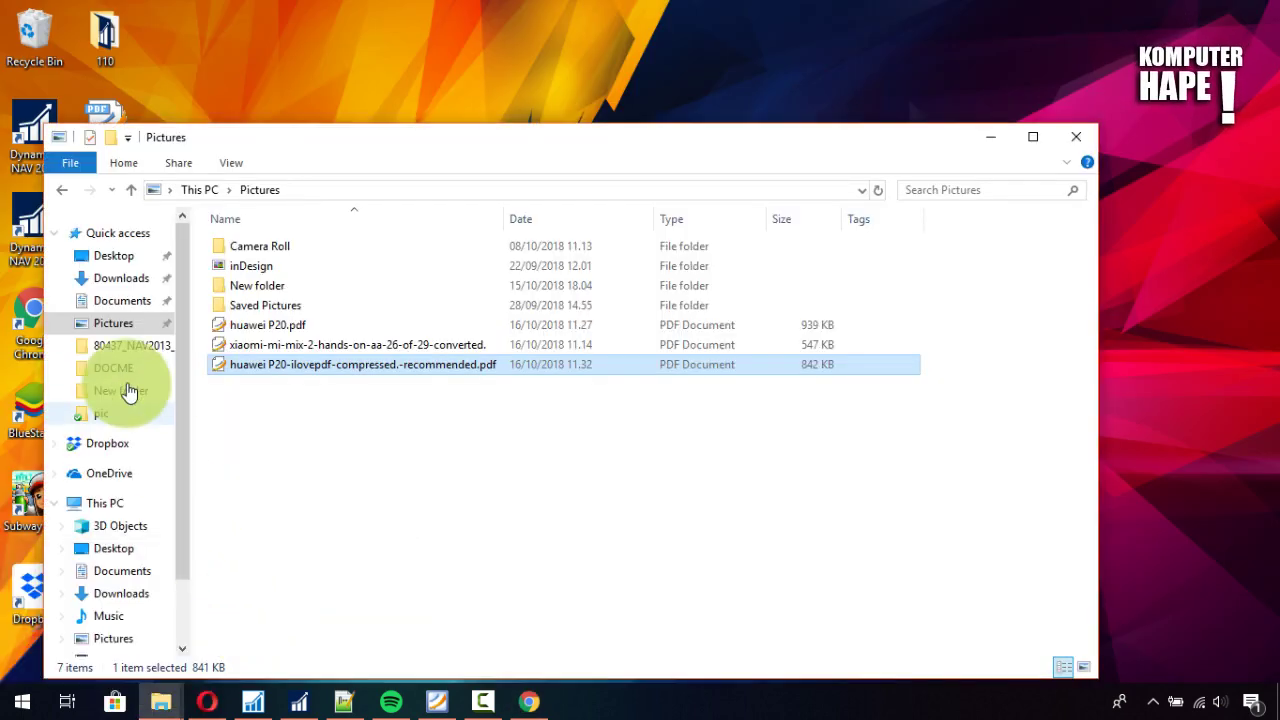
left_click(119, 287)
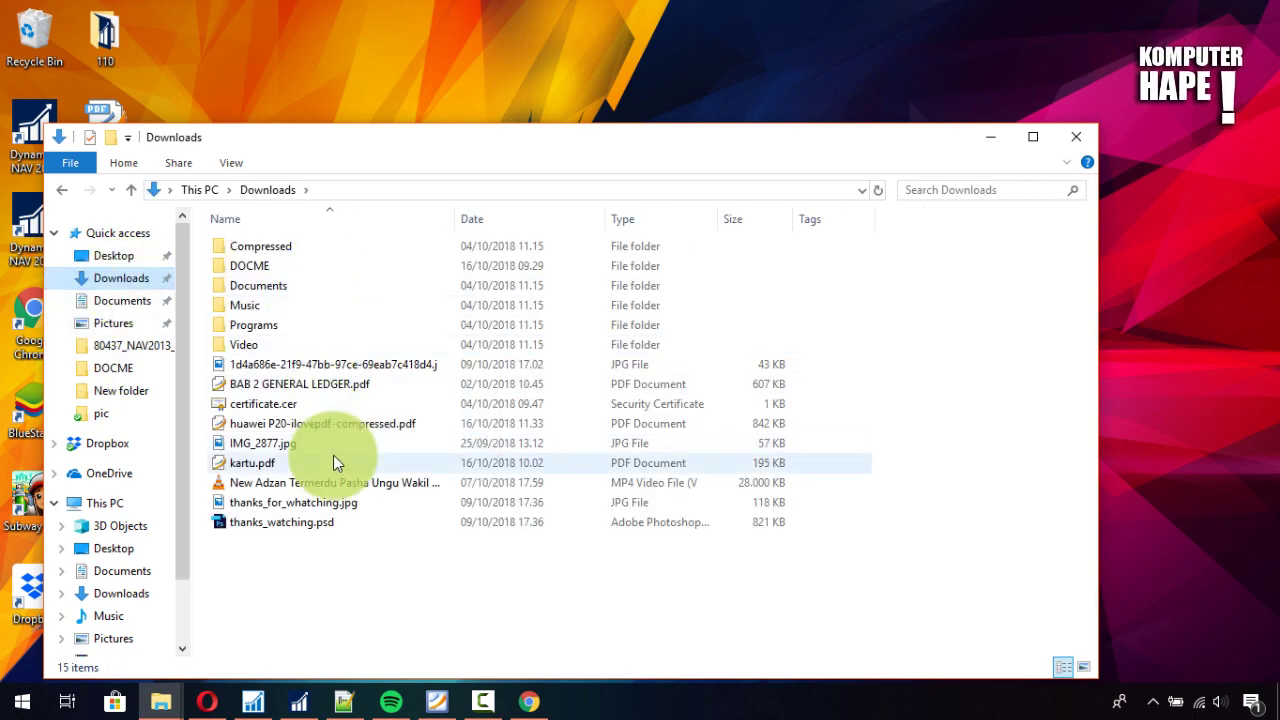
left_click(358, 425)
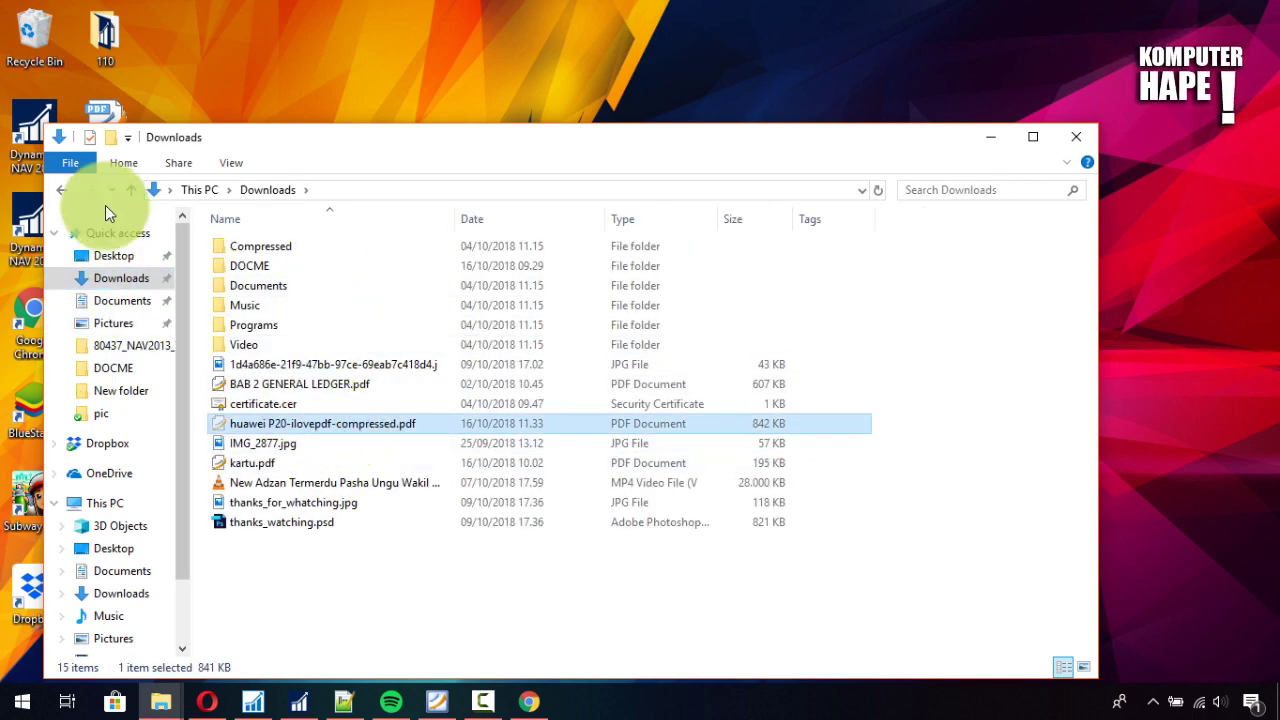
left_click(62, 187)
key("ctrl+v")
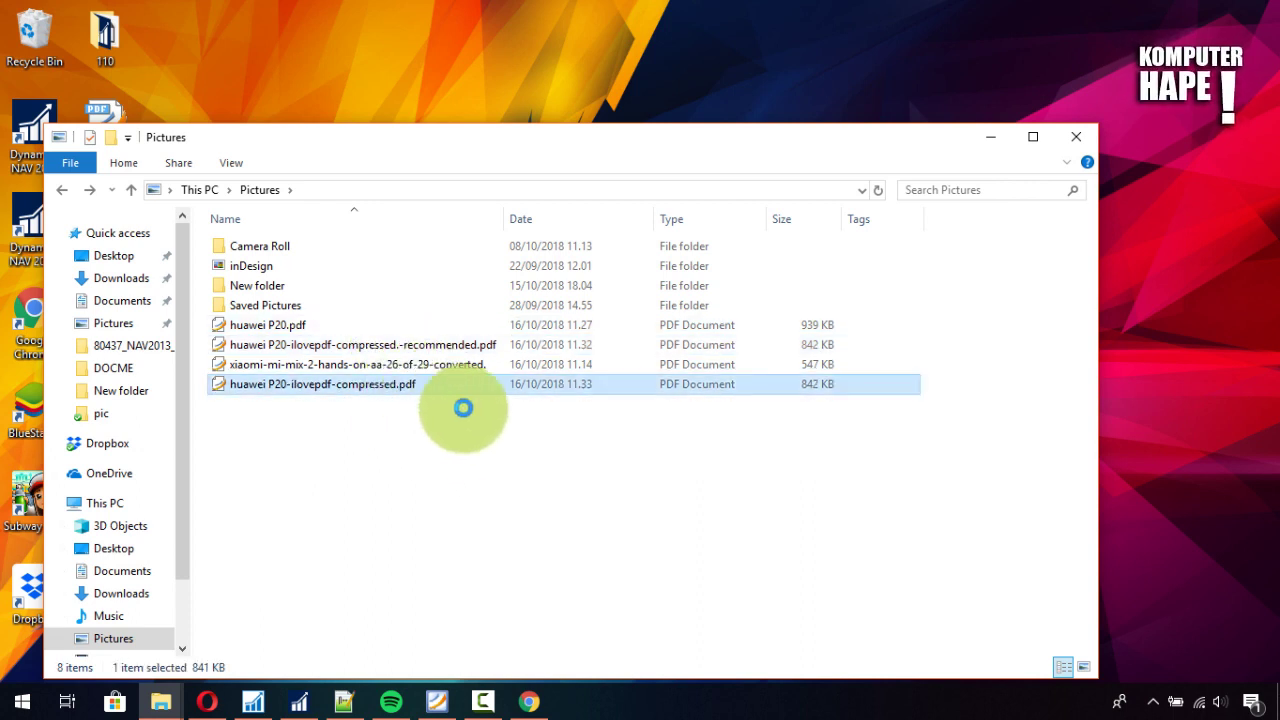
Rename the moved file as huawei P20-ilovepdf-compressed-high quality.pdf, and compare it with the original and recommended versions.
key("F2")
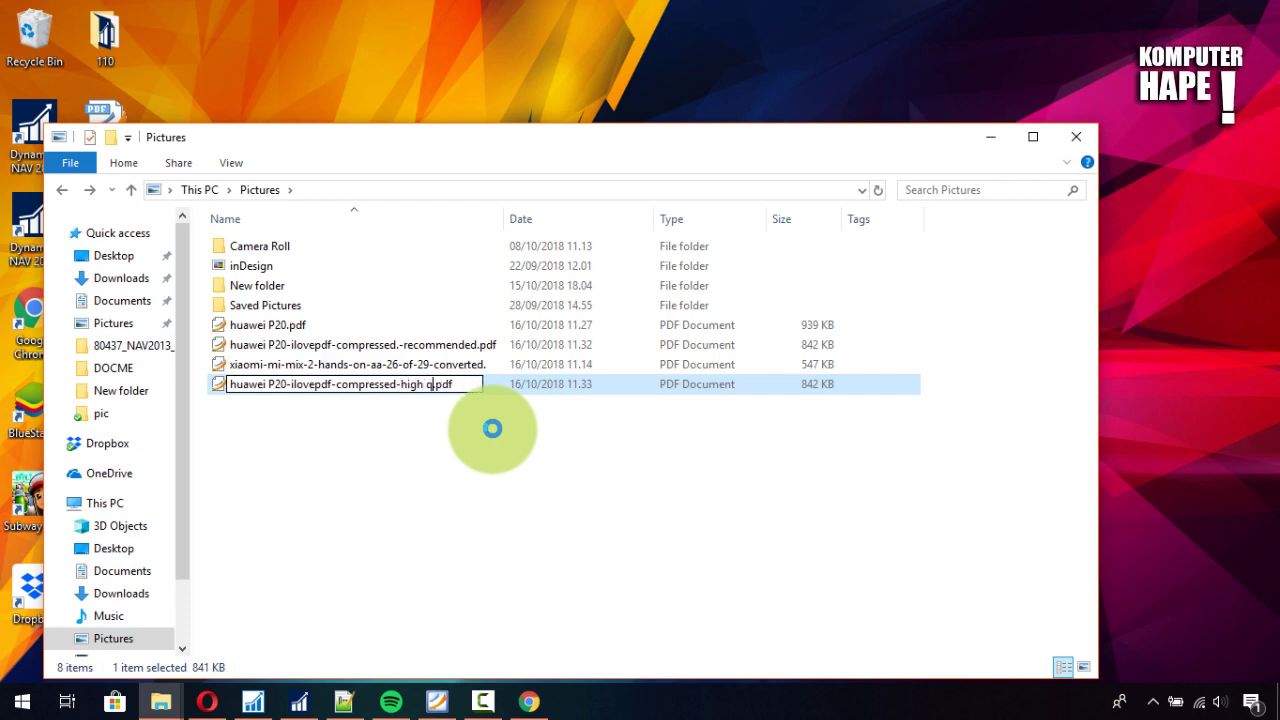
left_click(492, 428)
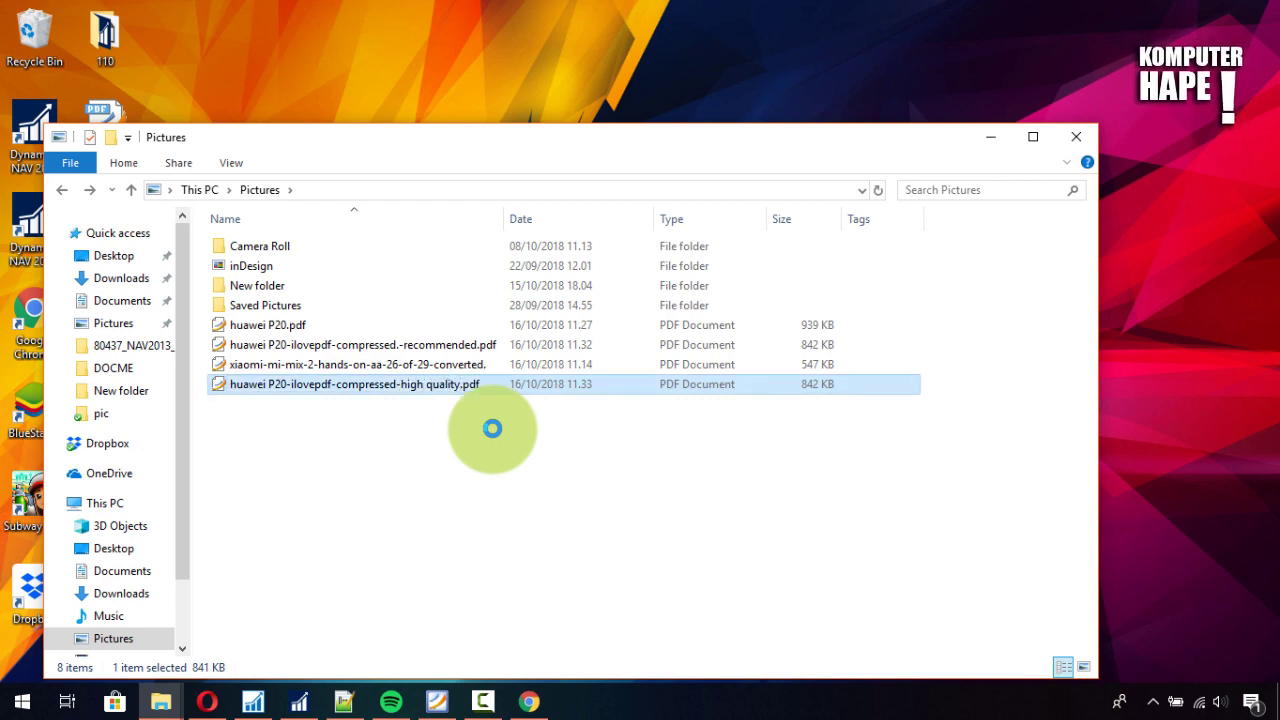
left_click(262, 326)
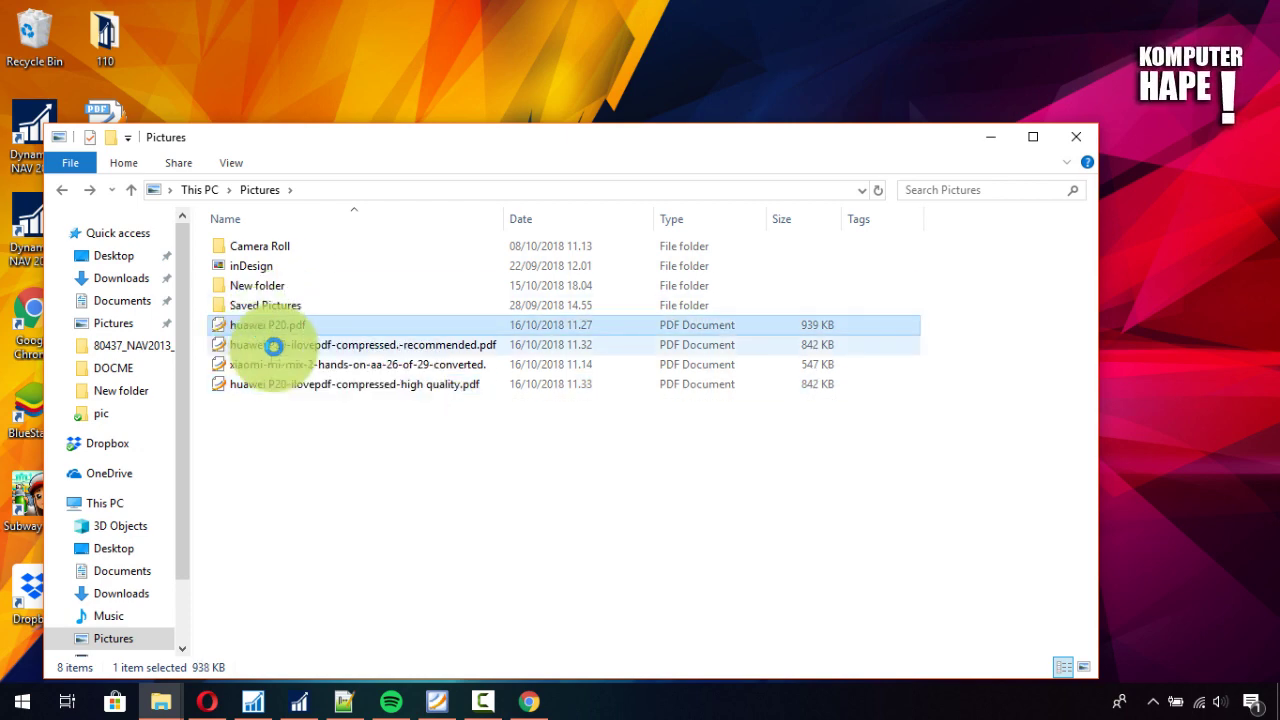
left_click(273, 345)
left_click(297, 388)
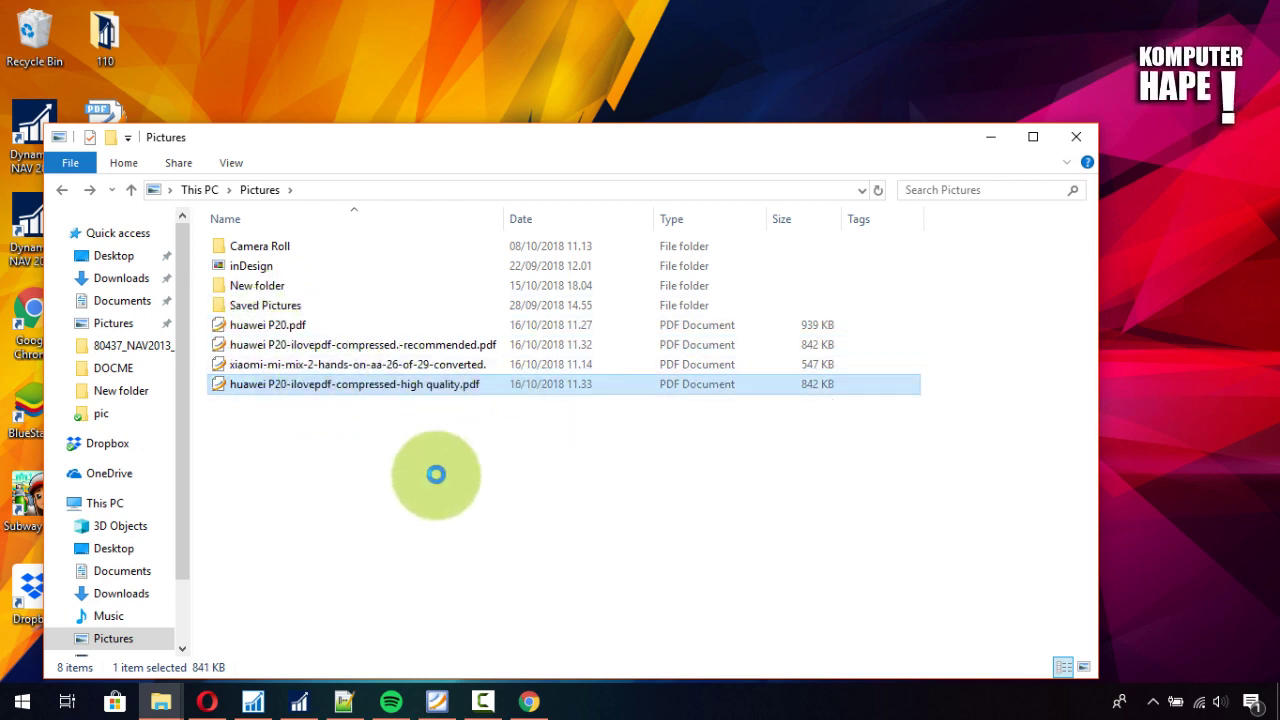
Switch to Chrome and compress huawei P20.pdf again in iLovePDF at the Extreme Compression level, downloading the result.
left_click(525, 700)
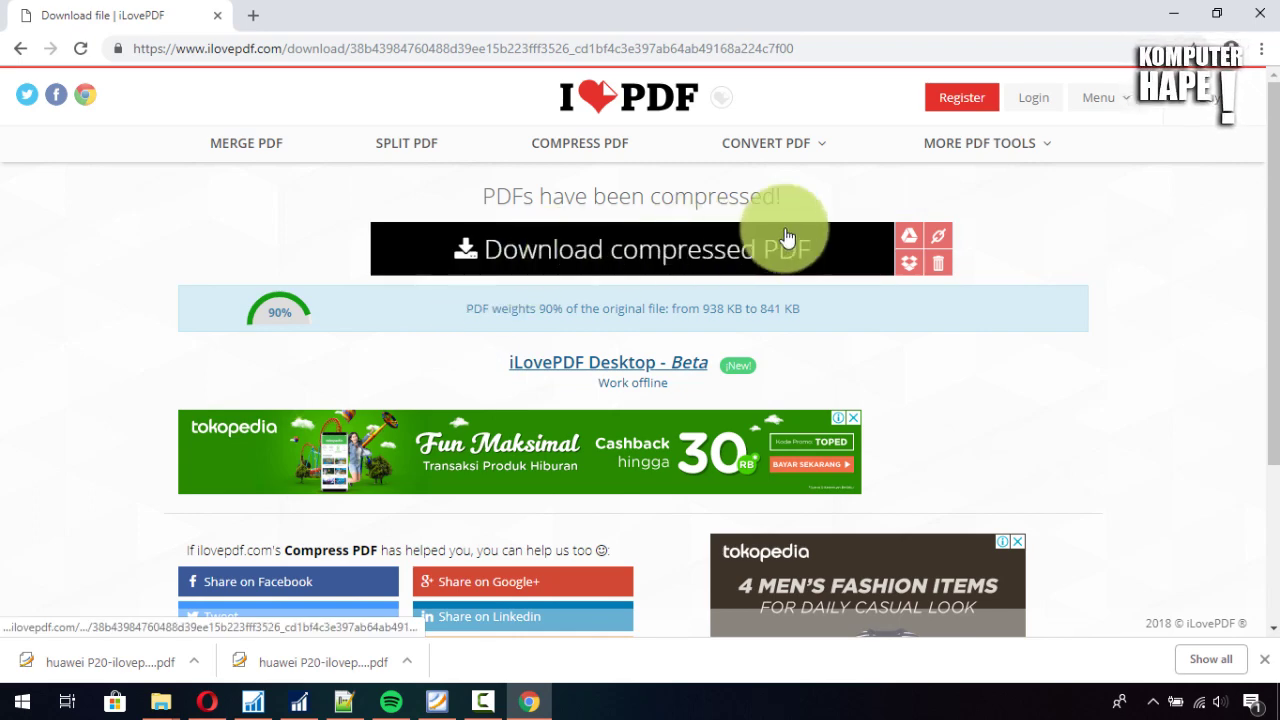
left_click(614, 146)
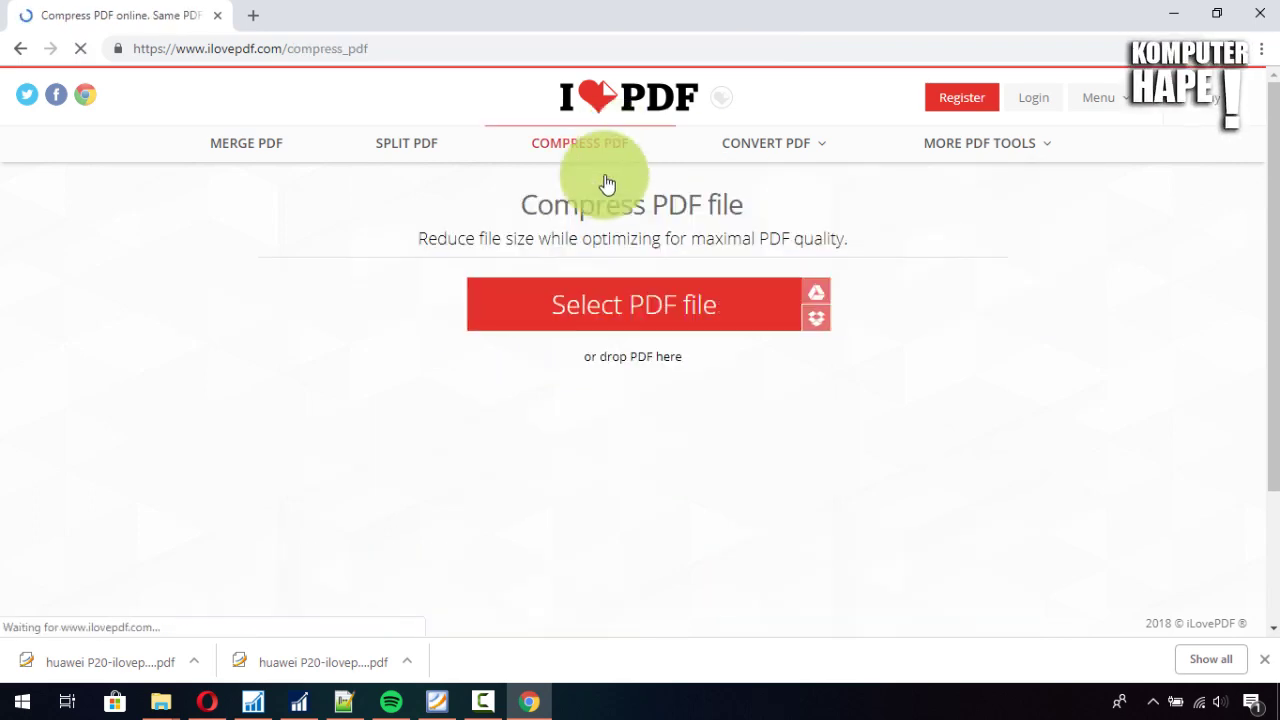
left_click(590, 308)
double_click(229, 286)
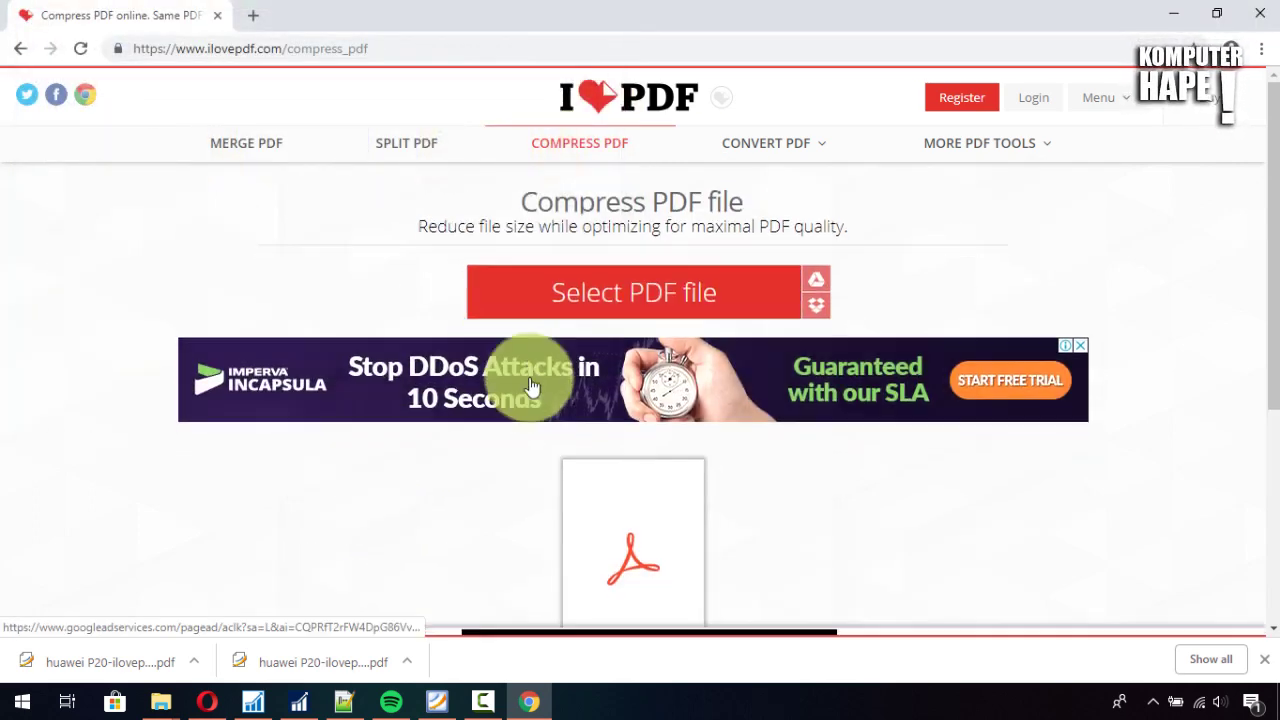
left_click(457, 429)
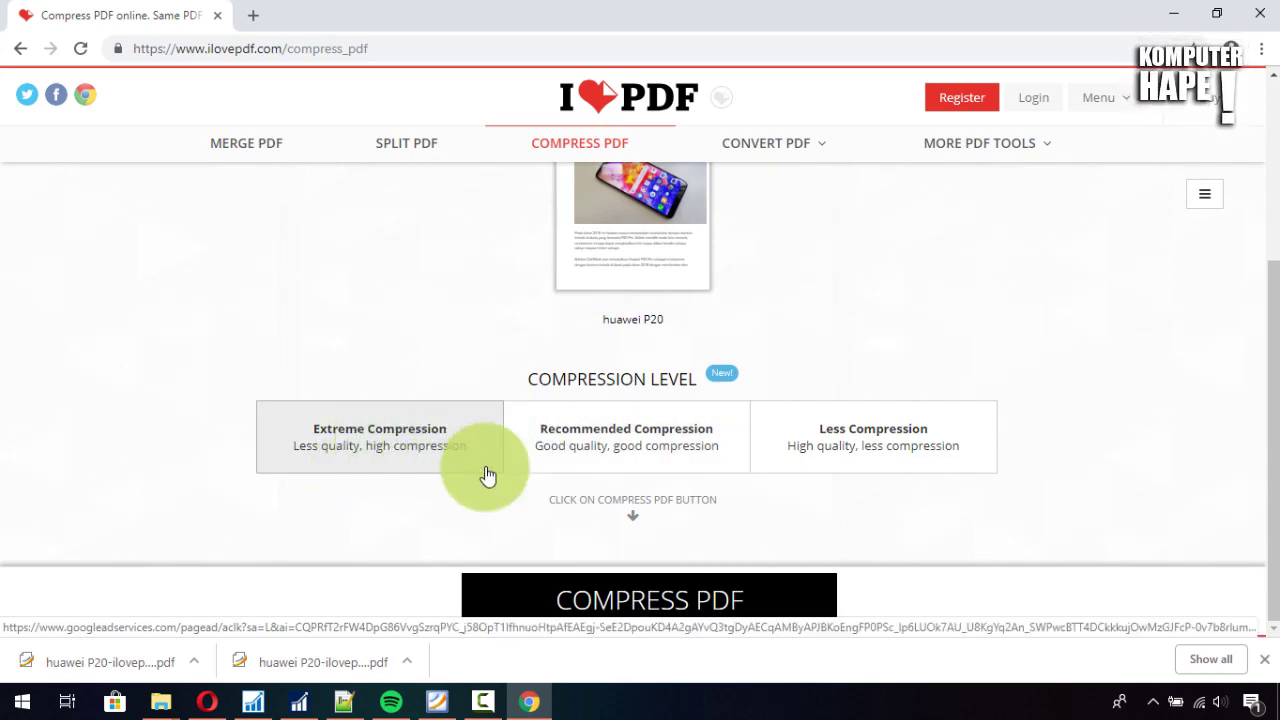
left_click(622, 589)
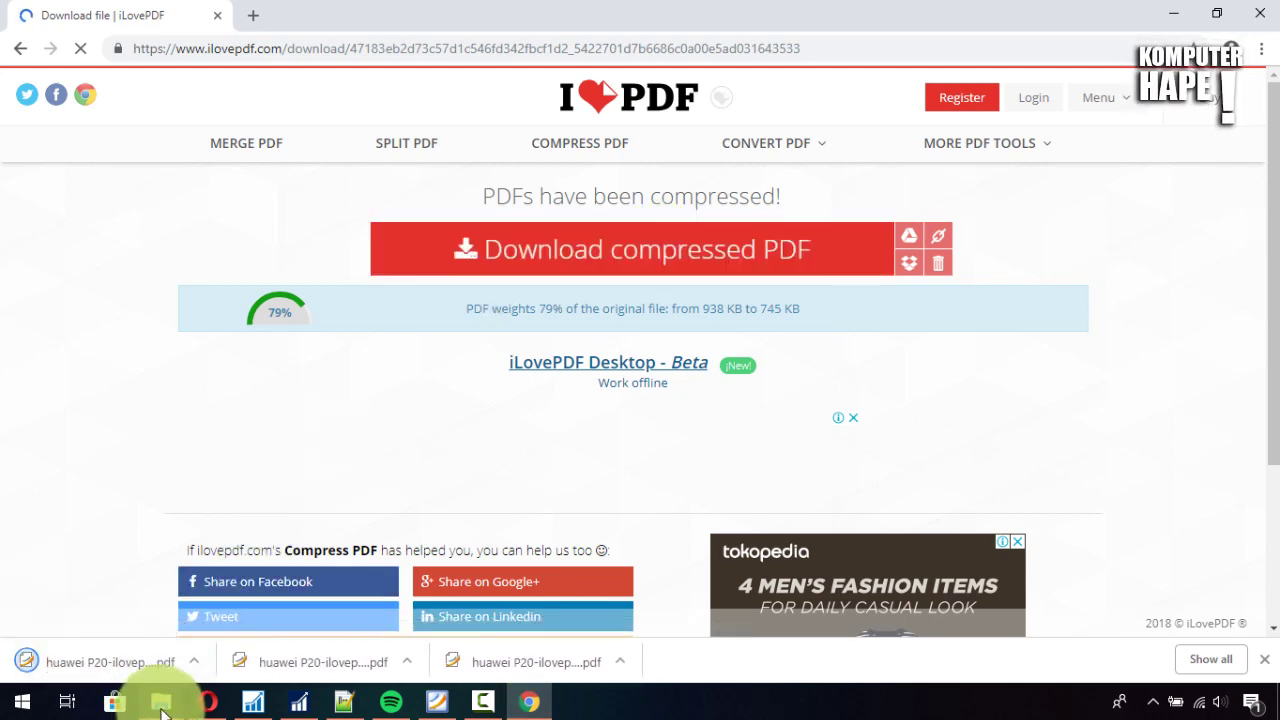
In File Explorer, rename the new download as huawei P20-ilovepdf-compressed-low.pdf and move it from Downloads to Pictures.
mouse_move(160, 702)
left_click(274, 641)
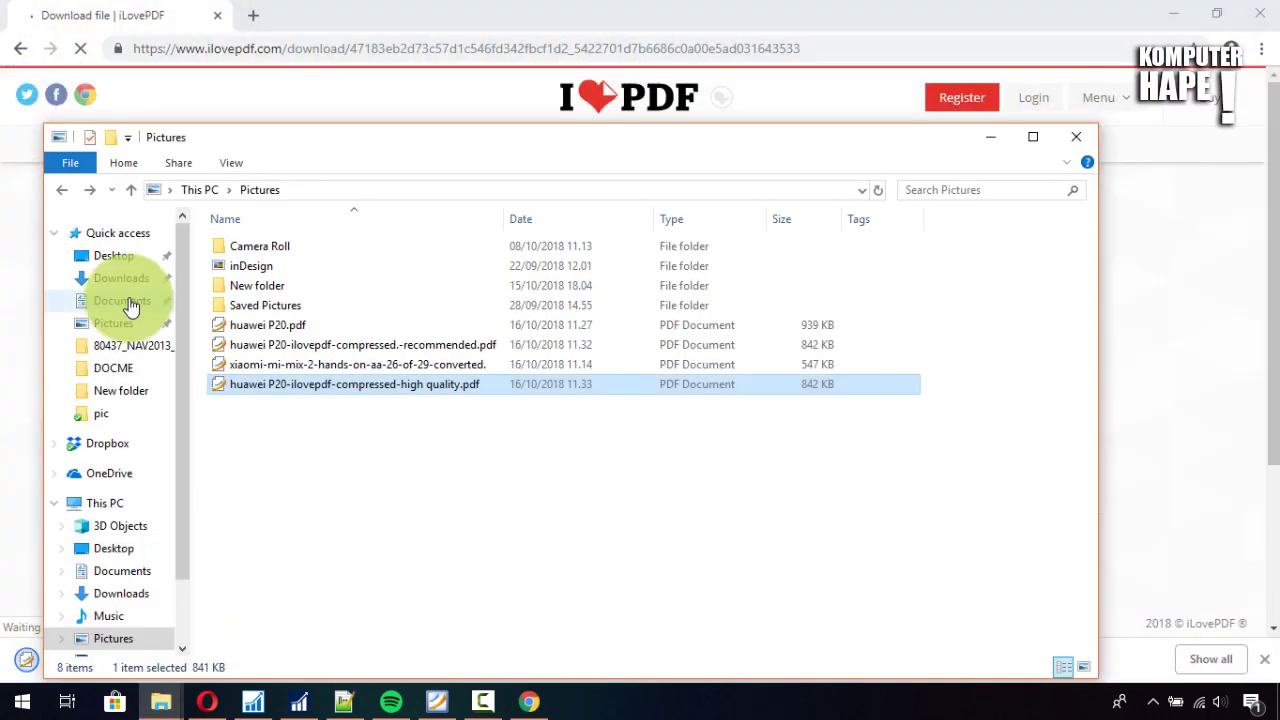
left_click(128, 283)
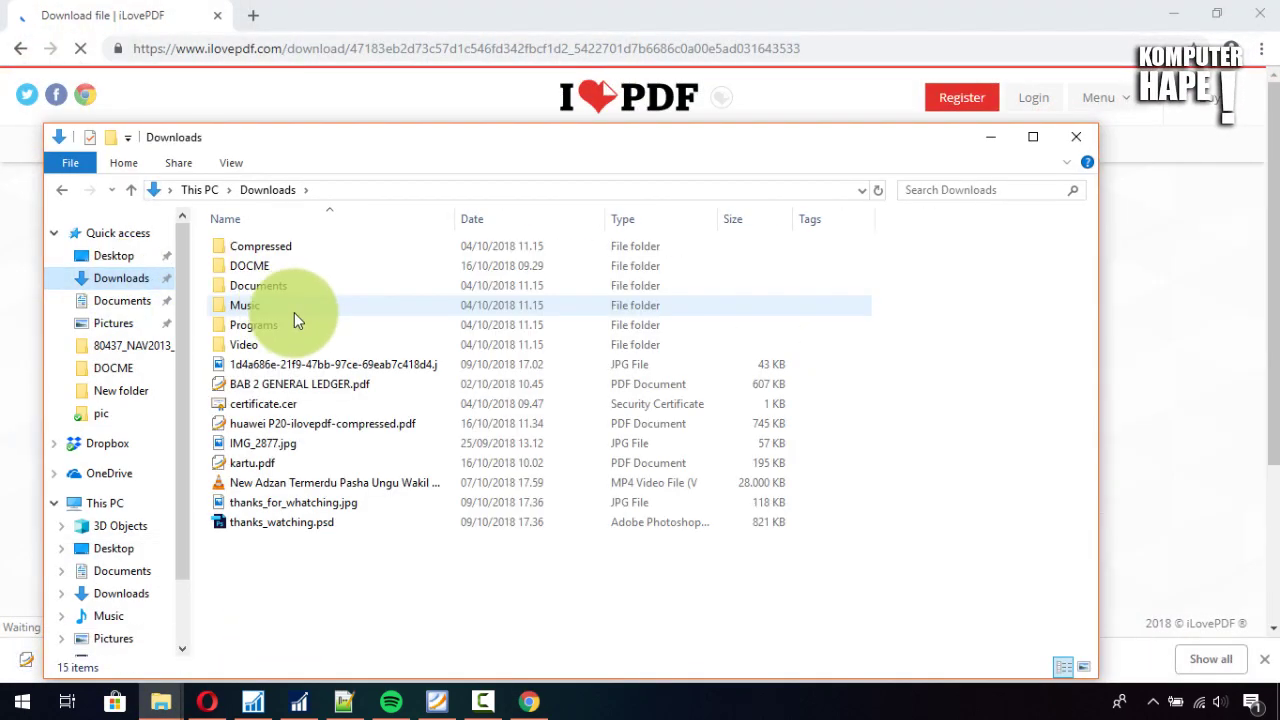
left_click(336, 425)
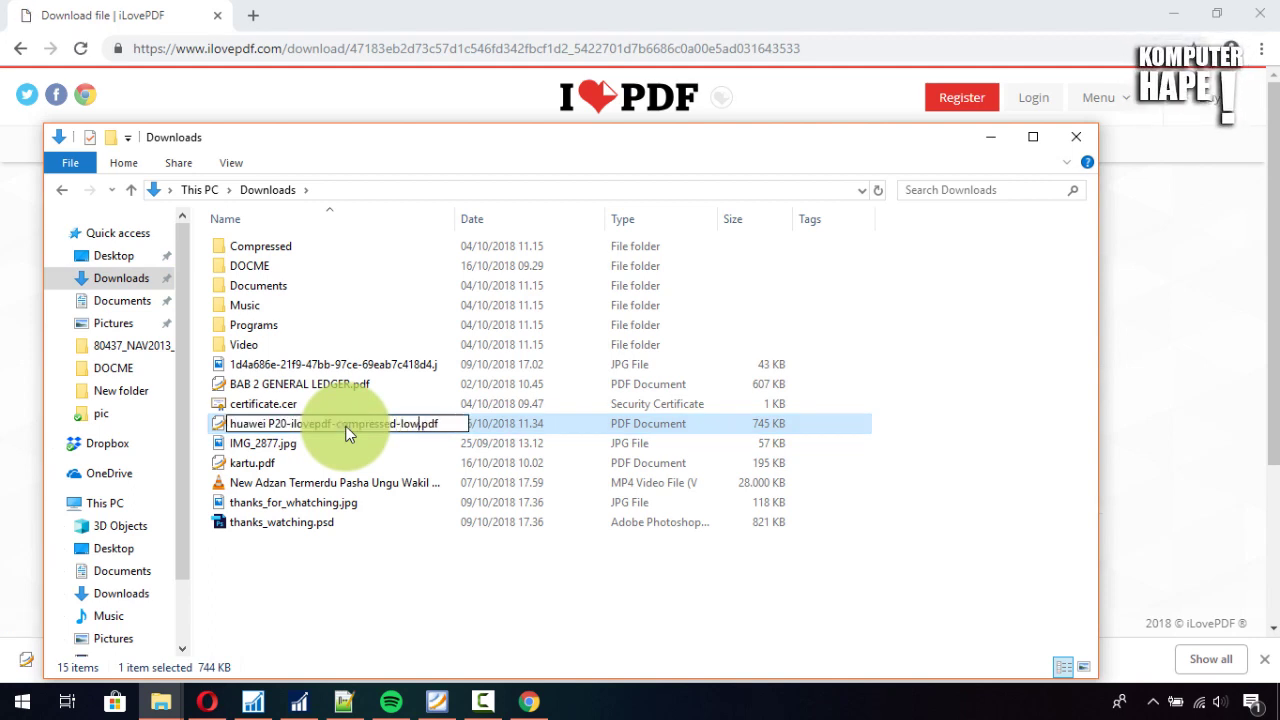
left_click(135, 324)
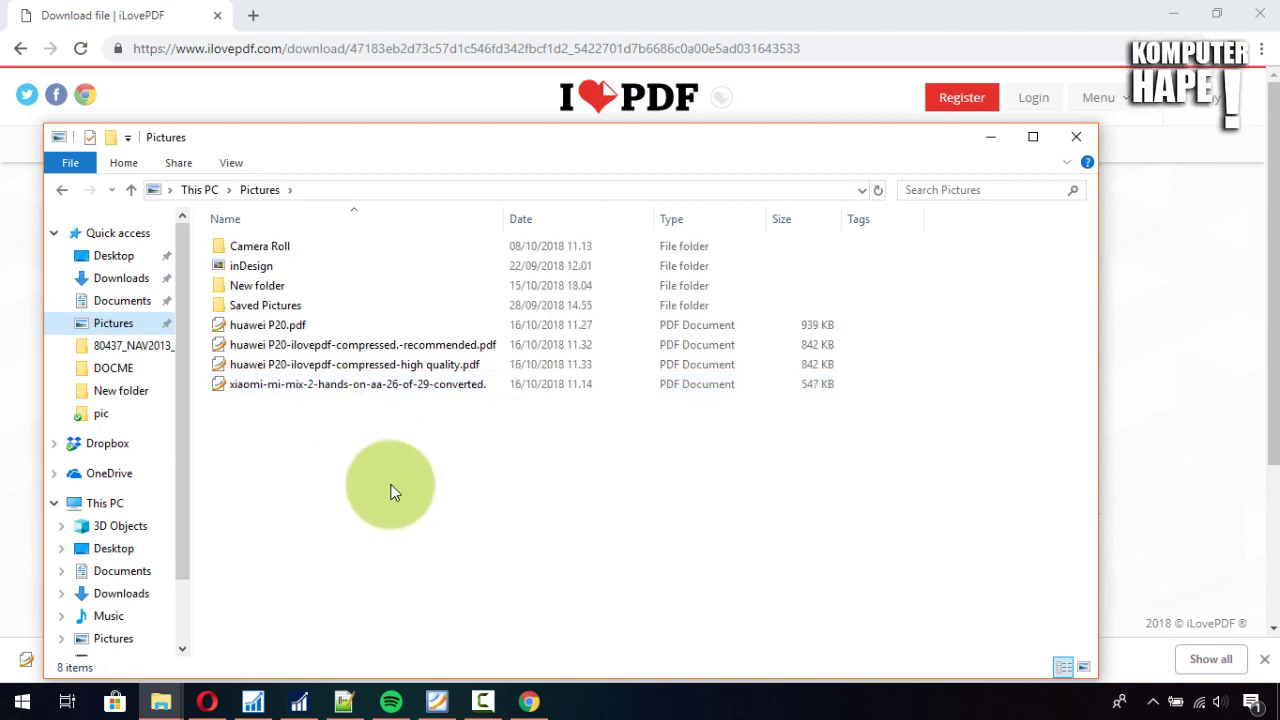
Compare the file sizes of the original Huawei P20 PDF and its recommended, high quality and low versions in Pictures.
left_click(284, 324)
left_click(361, 344)
left_click(837, 333)
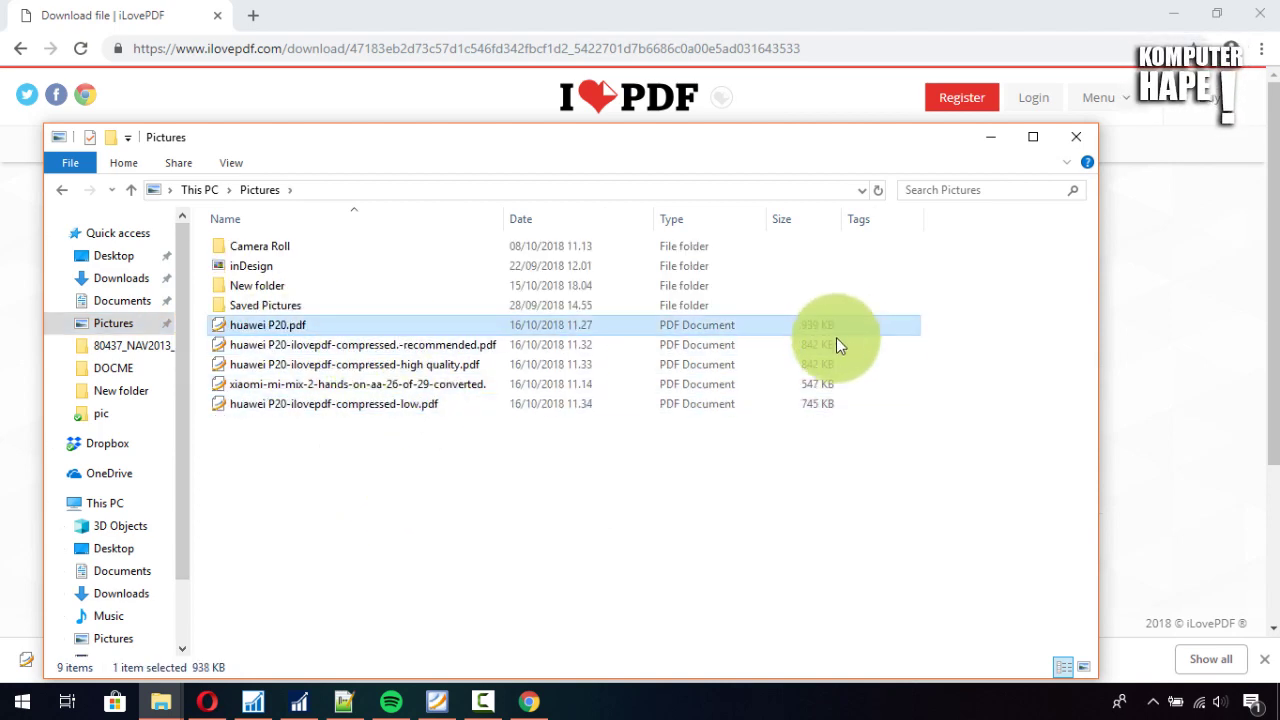
left_click(836, 348)
left_click(841, 361)
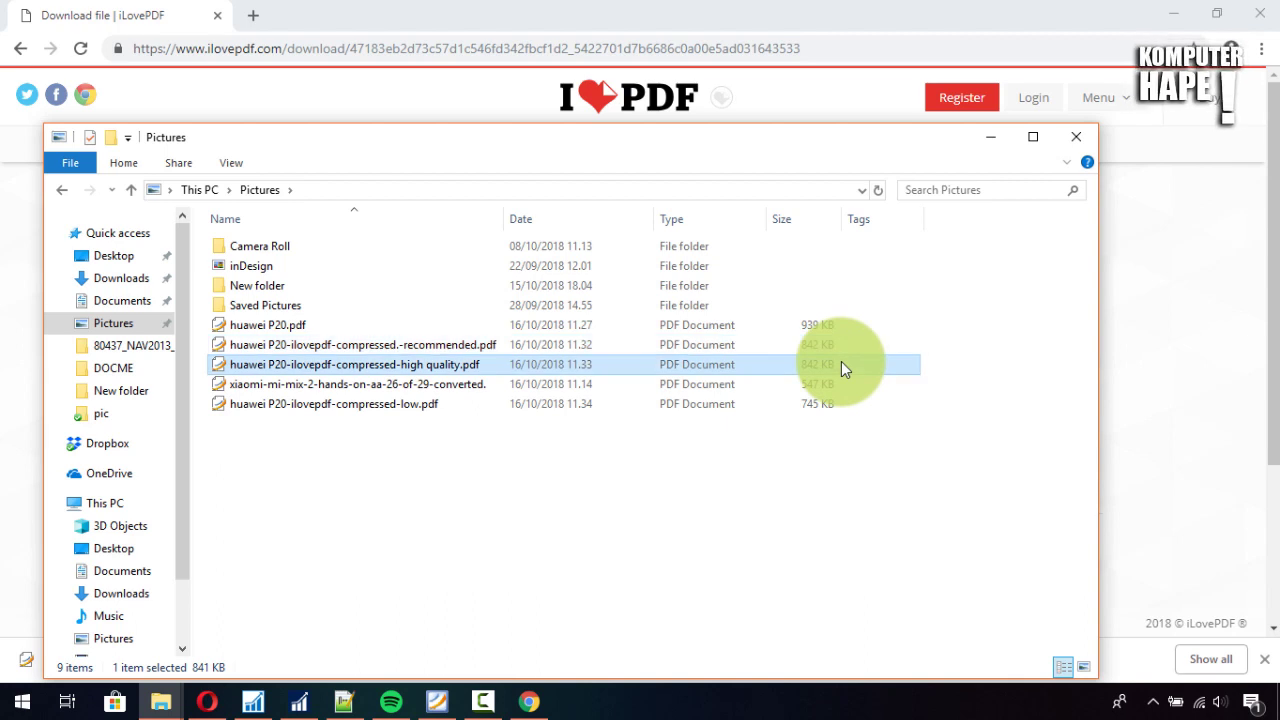
left_click(840, 351)
left_click(840, 366)
left_click(845, 402)
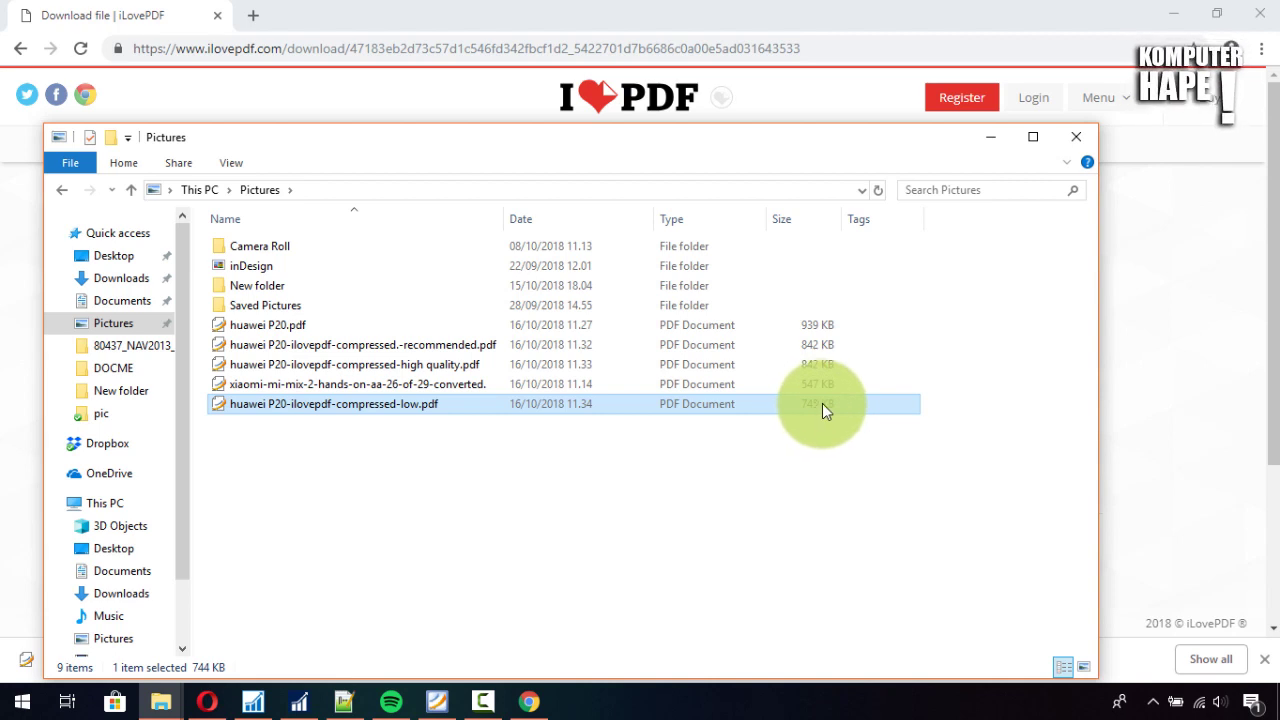
left_click(836, 366)
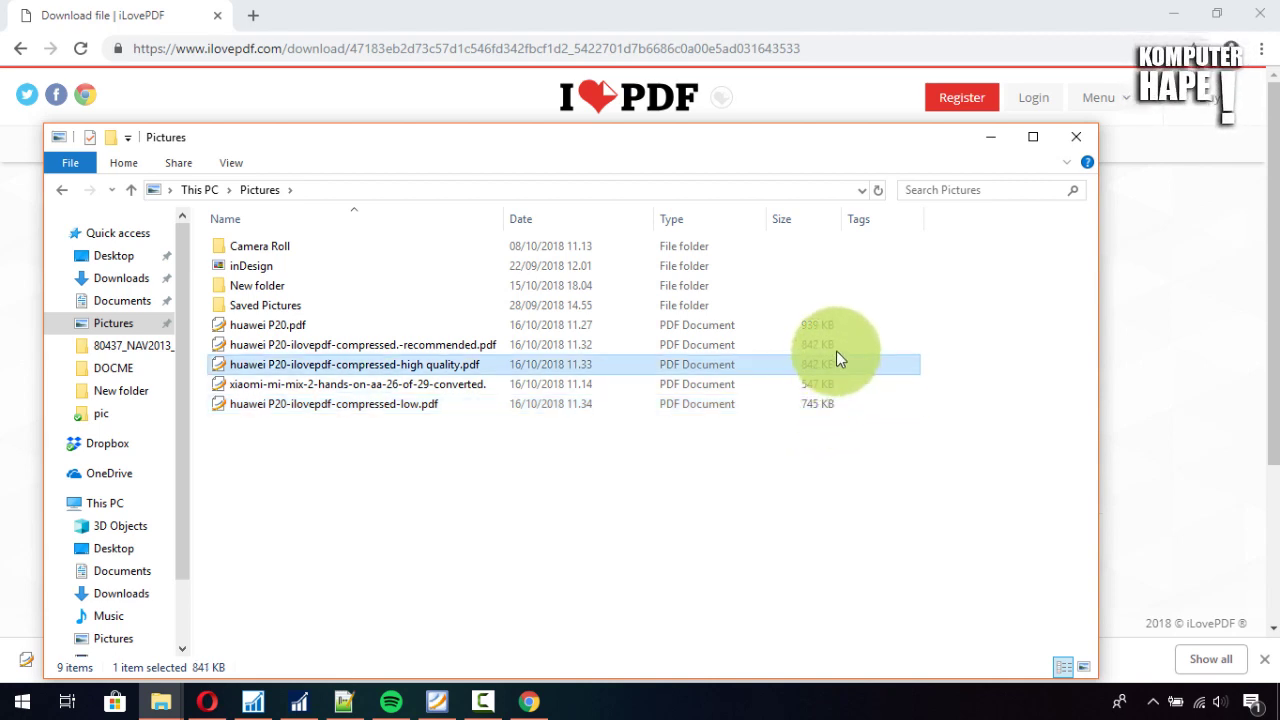
Check the sizes of the compressed Huawei P20 versions in Pictures alongside the xiaomi-mi-mix-2 PDF.
left_click(837, 347)
left_click(846, 372)
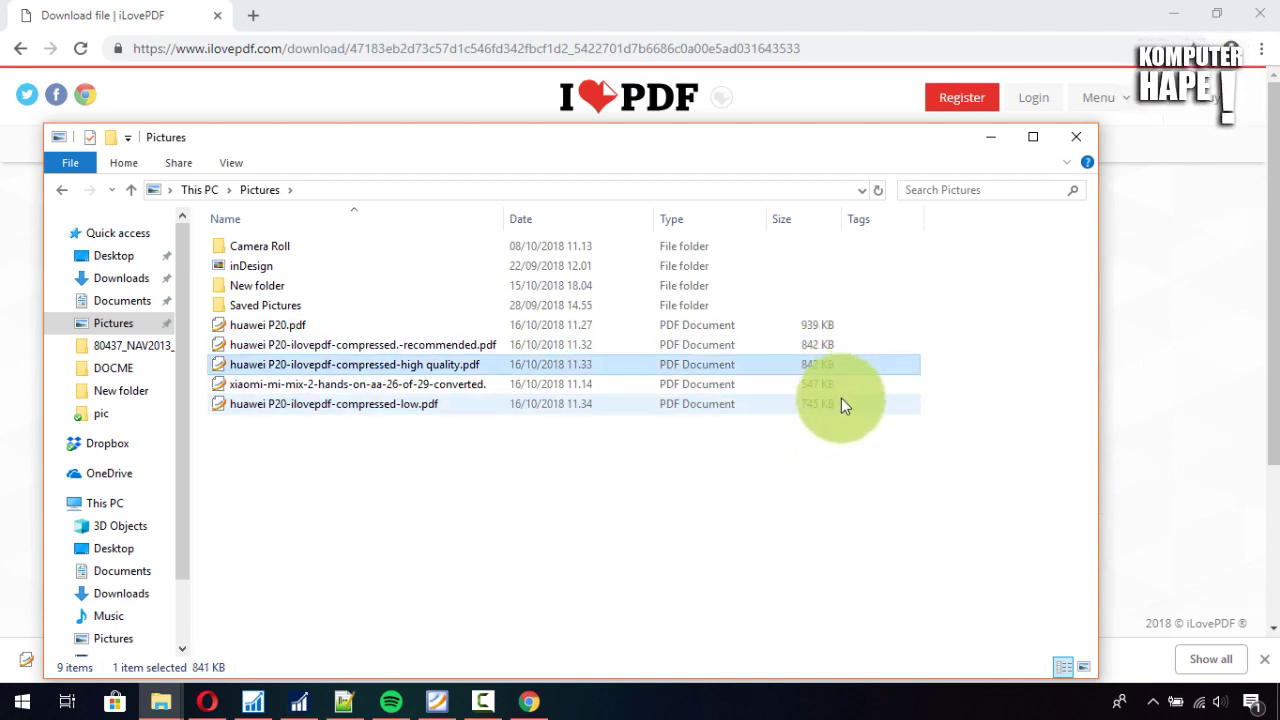
left_click(841, 398)
left_click(814, 386)
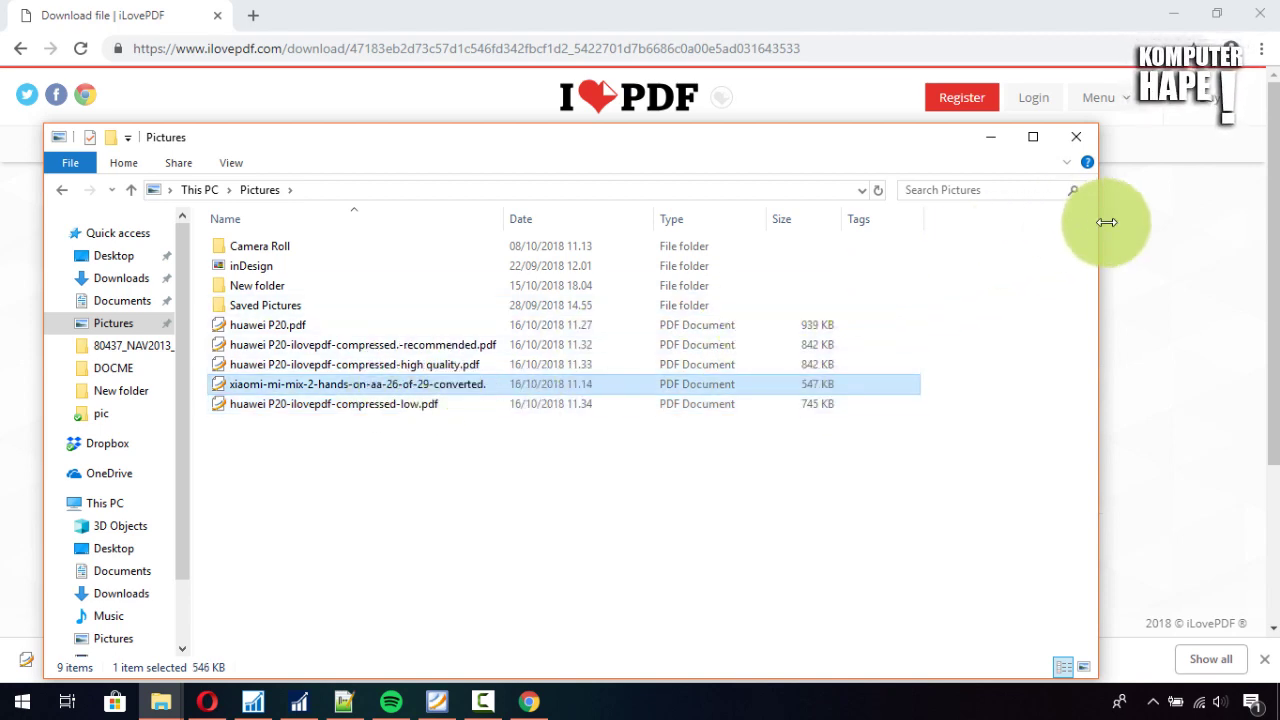
left_click(818, 401)
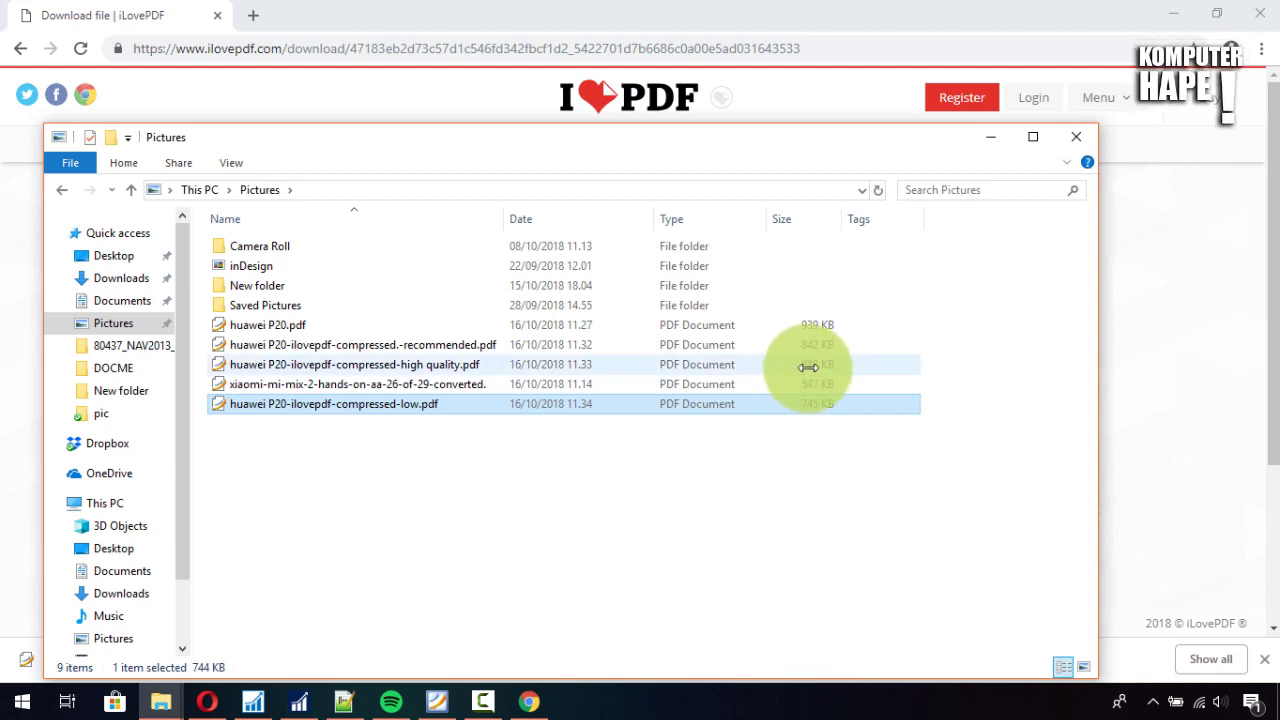
Switch to Chrome and compress xiaomi-mi-mix-2-hands-on-aa-26-of-29-converted.pdf from Pictures in iLovePDF at the Recommended Compression level, downloading the result.
left_click(1143, 314)
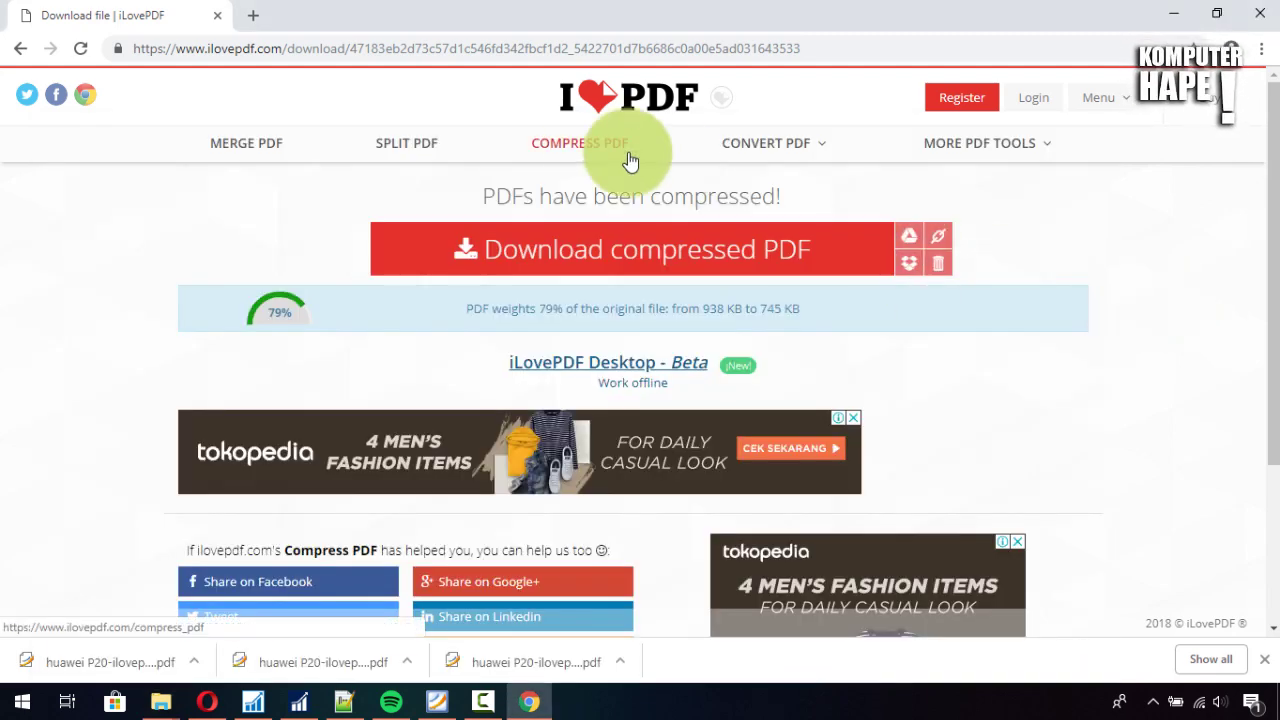
left_click(592, 148)
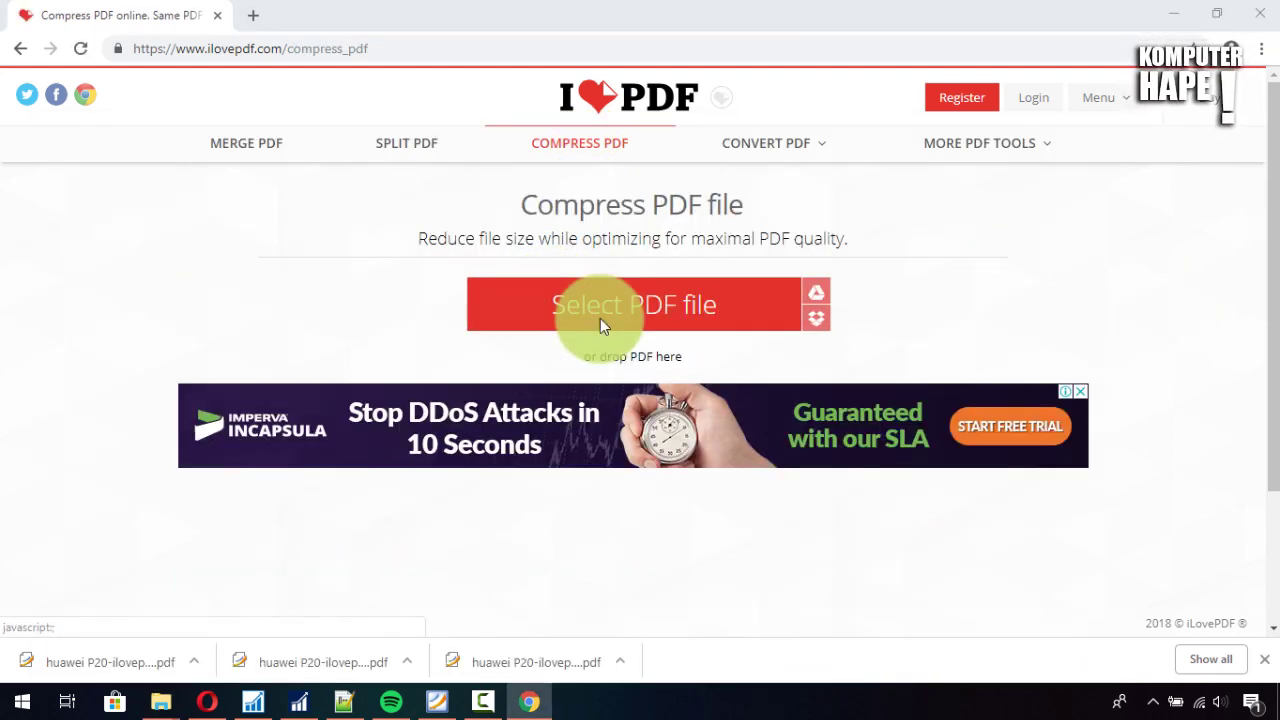
left_click(600, 322)
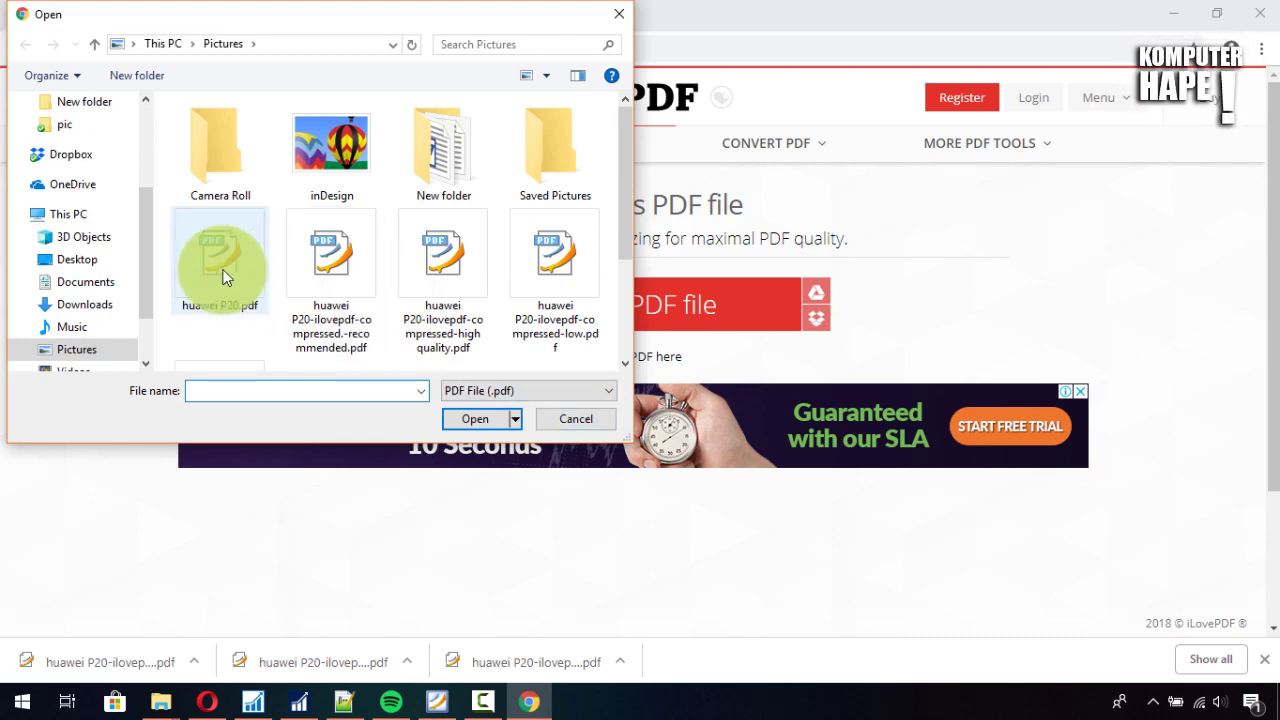
scroll(448, 285, "down", 2)
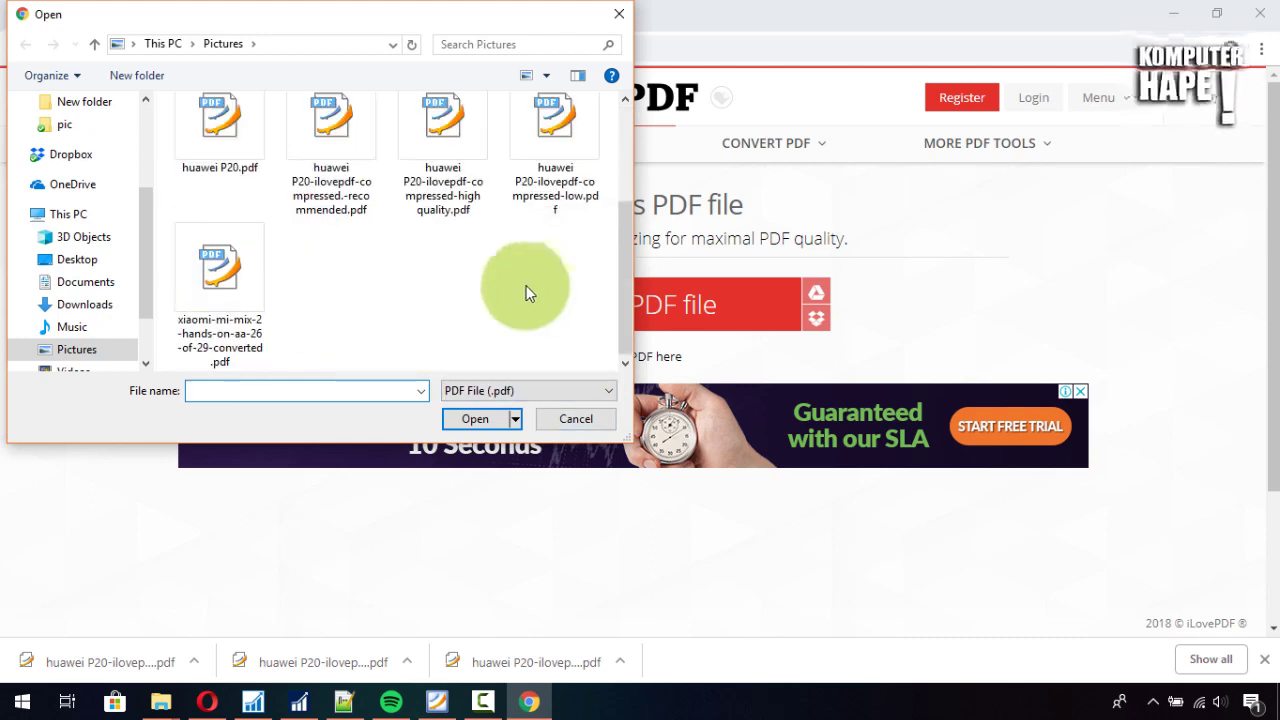
double_click(229, 302)
scroll(629, 397, "down", 3)
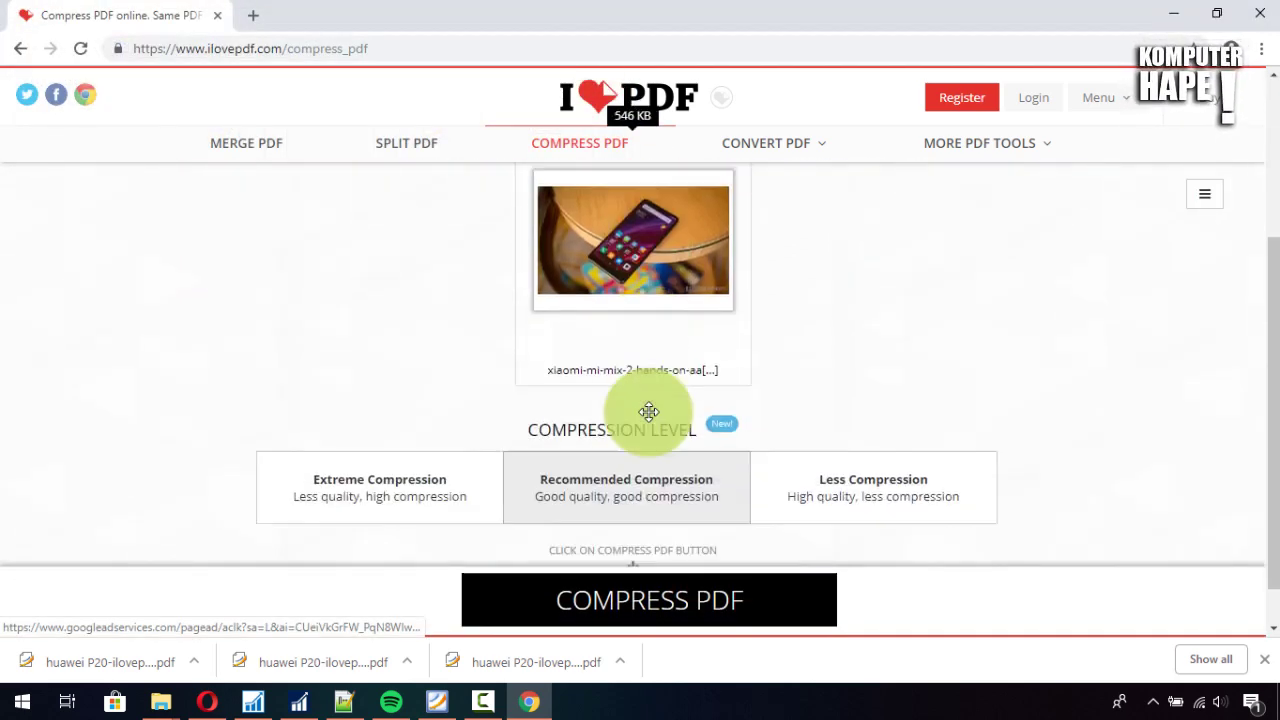
left_click(654, 600)
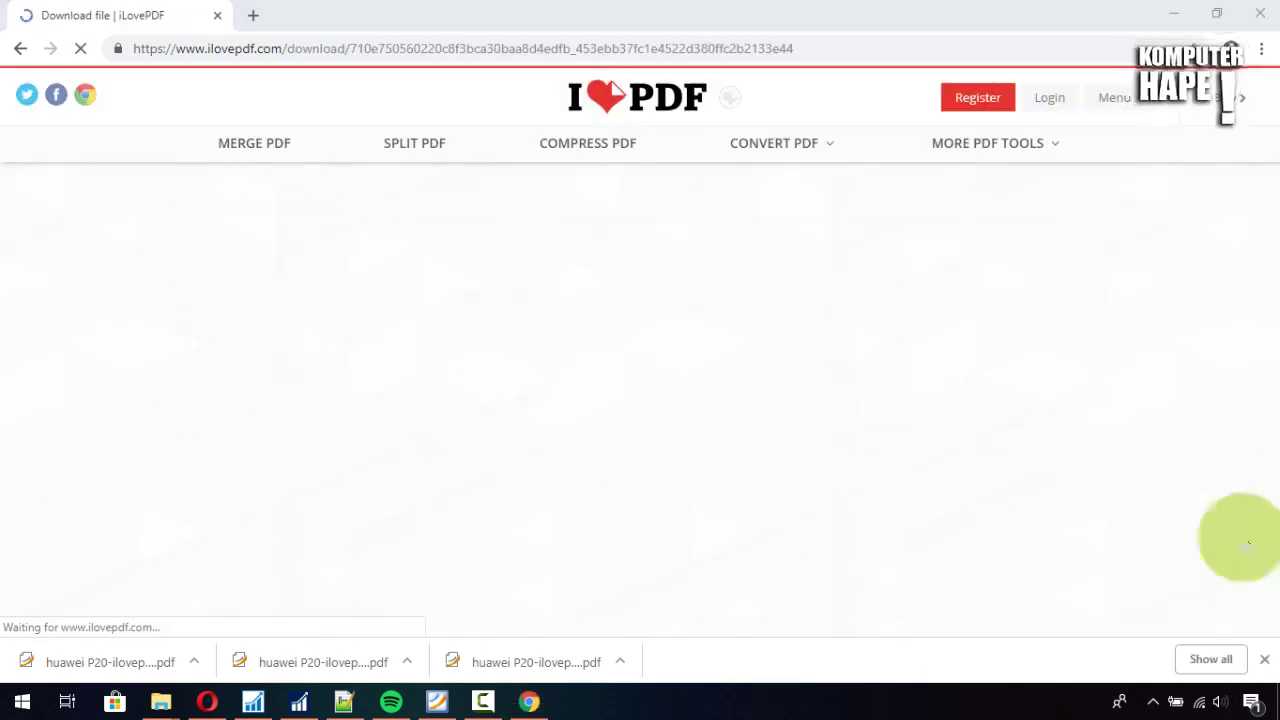
left_click(650, 248)
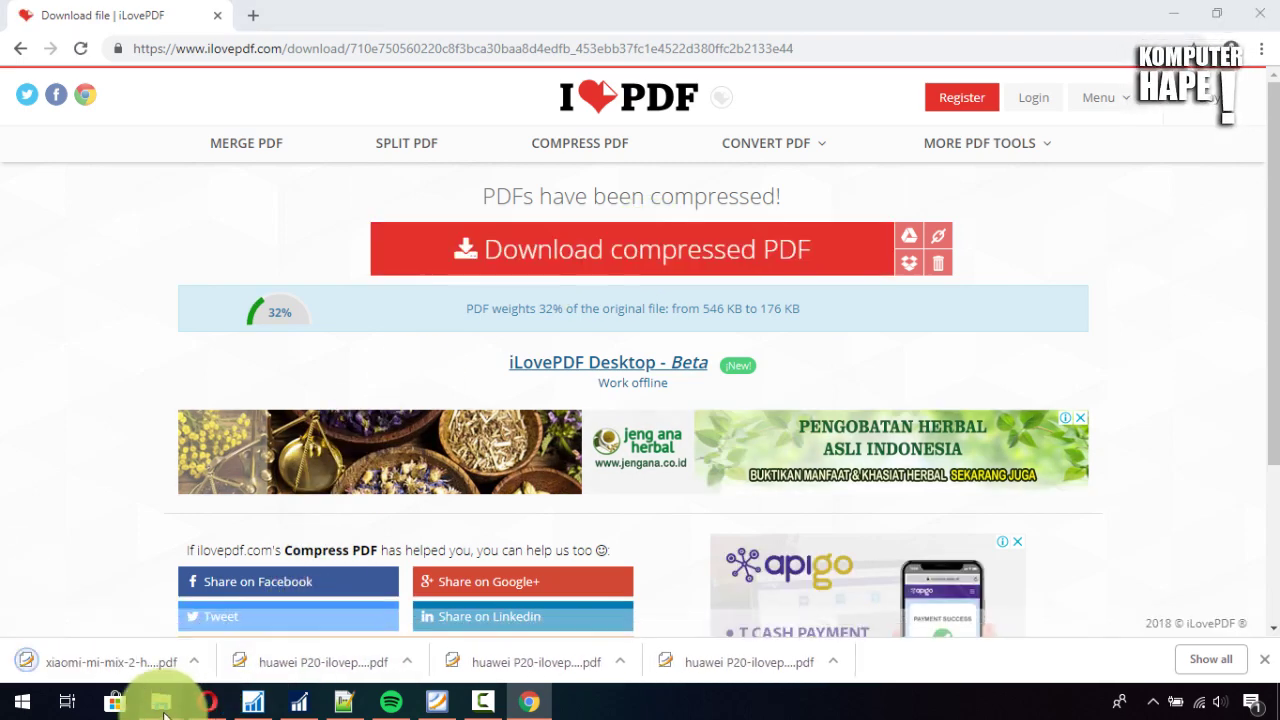
Switch to File Explorer and move the newly compressed xiaomi-mi-mix-2 PDF from Downloads to Pictures.
mouse_move(161, 702)
left_click(289, 640)
left_click(120, 280)
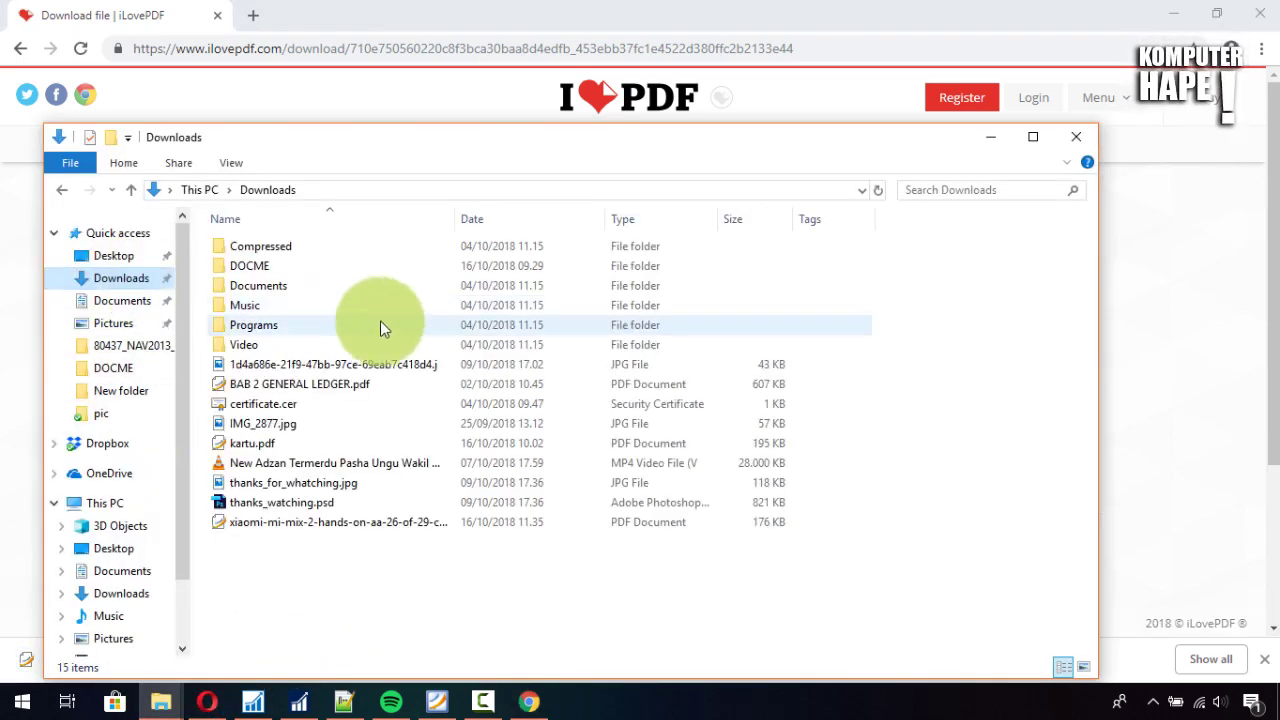
left_click(318, 524)
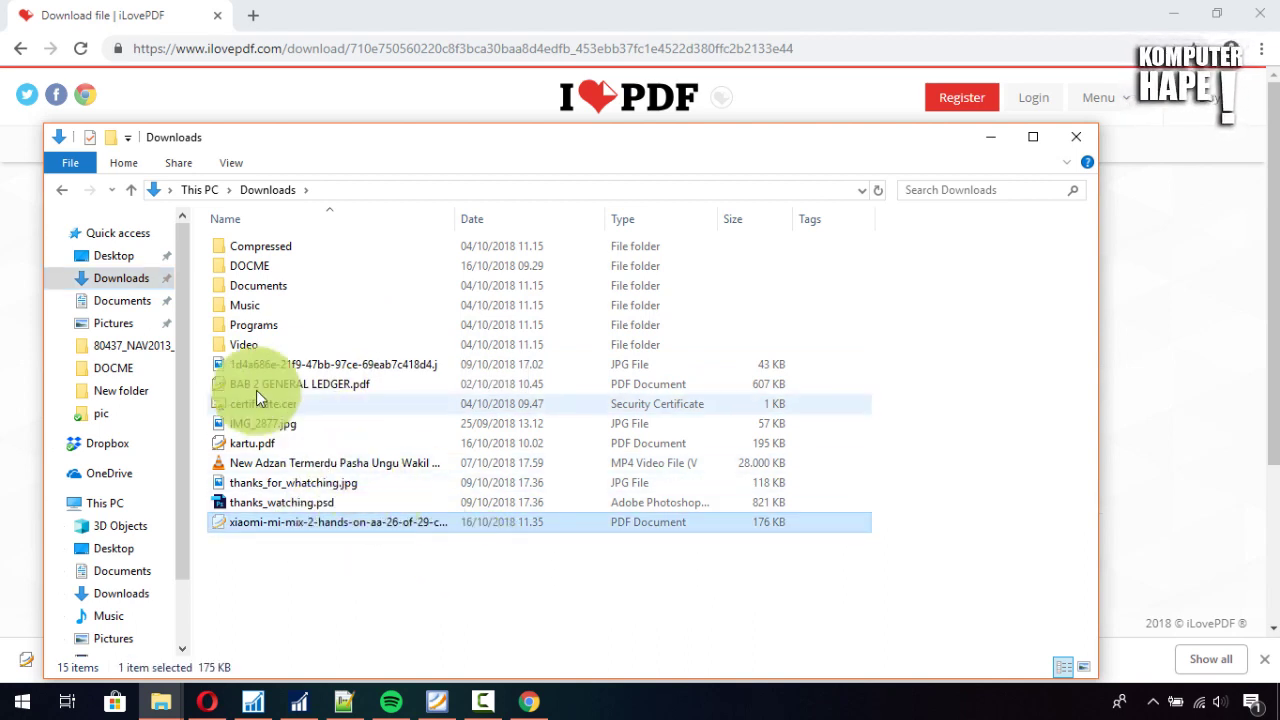
left_click(113, 323)
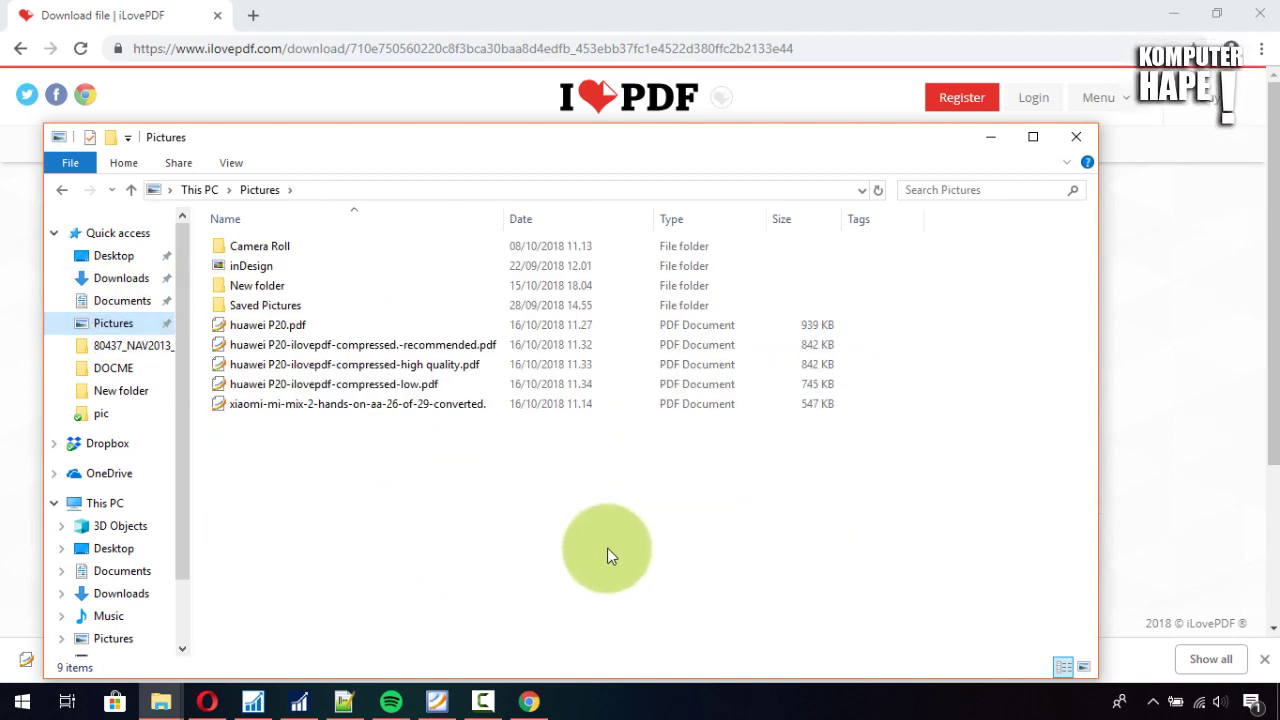
key("ctrl+v")
left_click(636, 501)
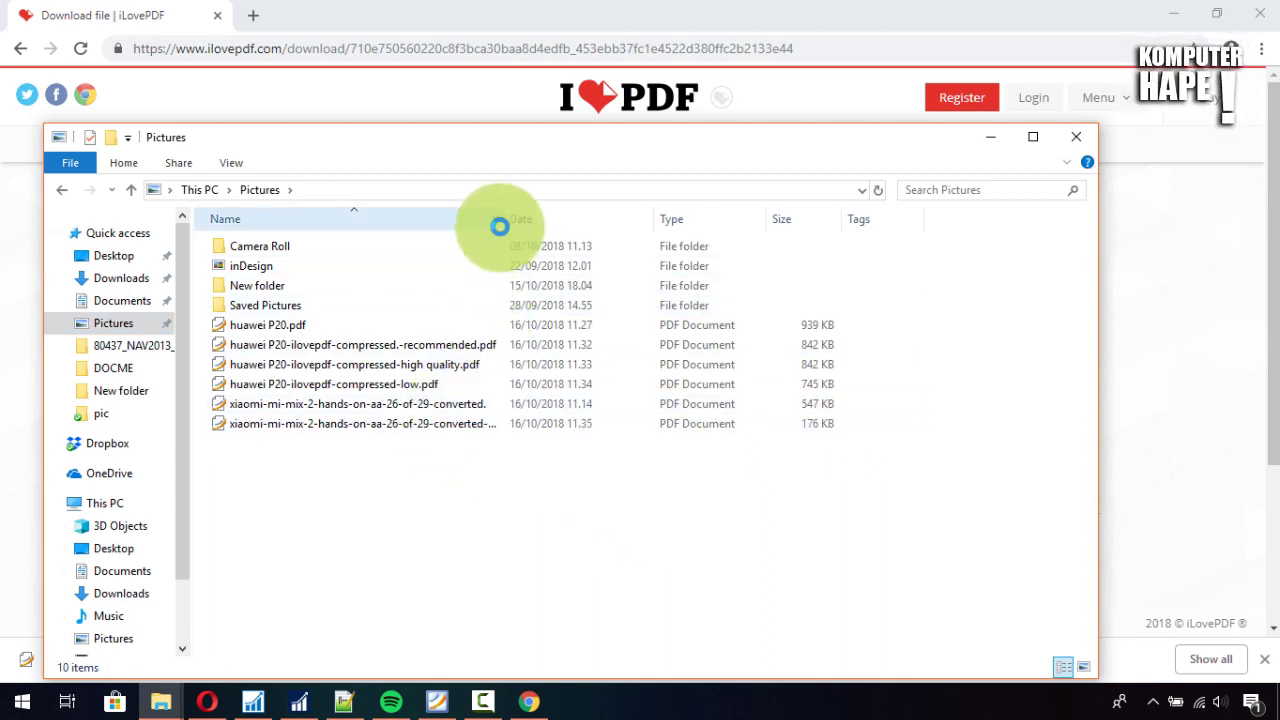
Widen the Name column to show the full file names, and compare the sizes of the original and compressed xiaomi-mi-mix-2 PDFs.
left_click_drag(535, 227, 624, 231)
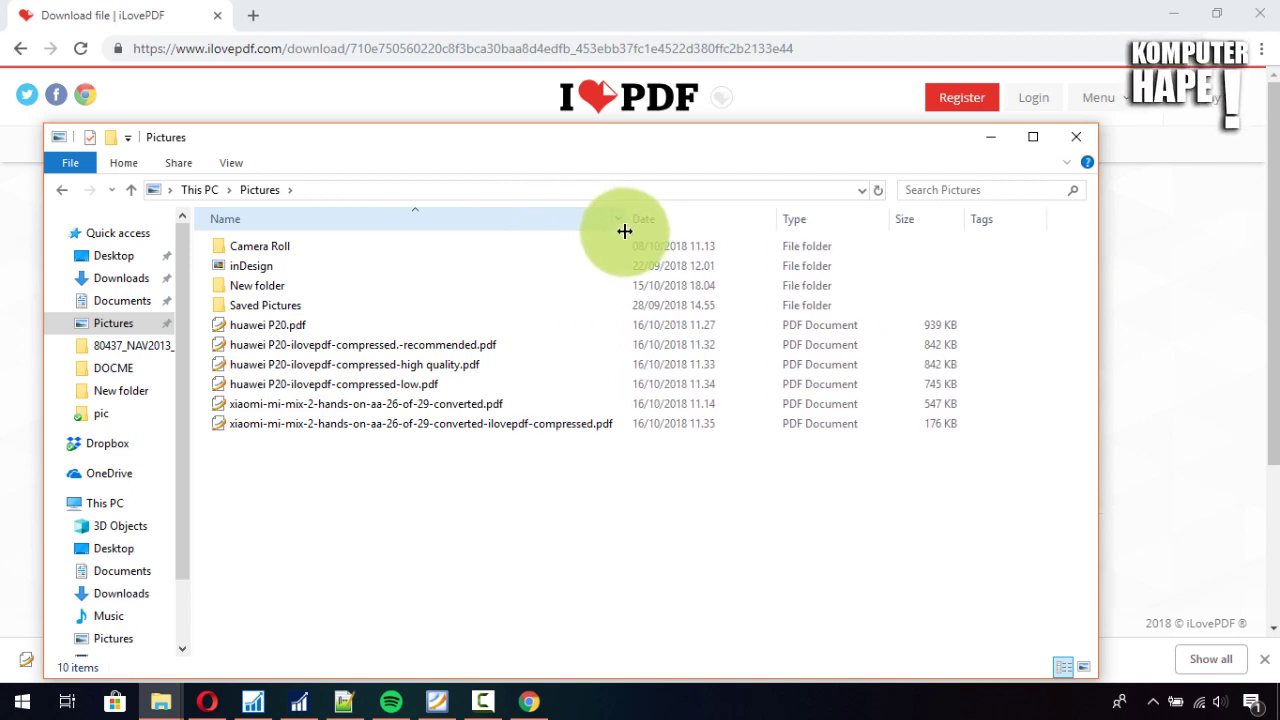
left_click(575, 407)
left_click(572, 430)
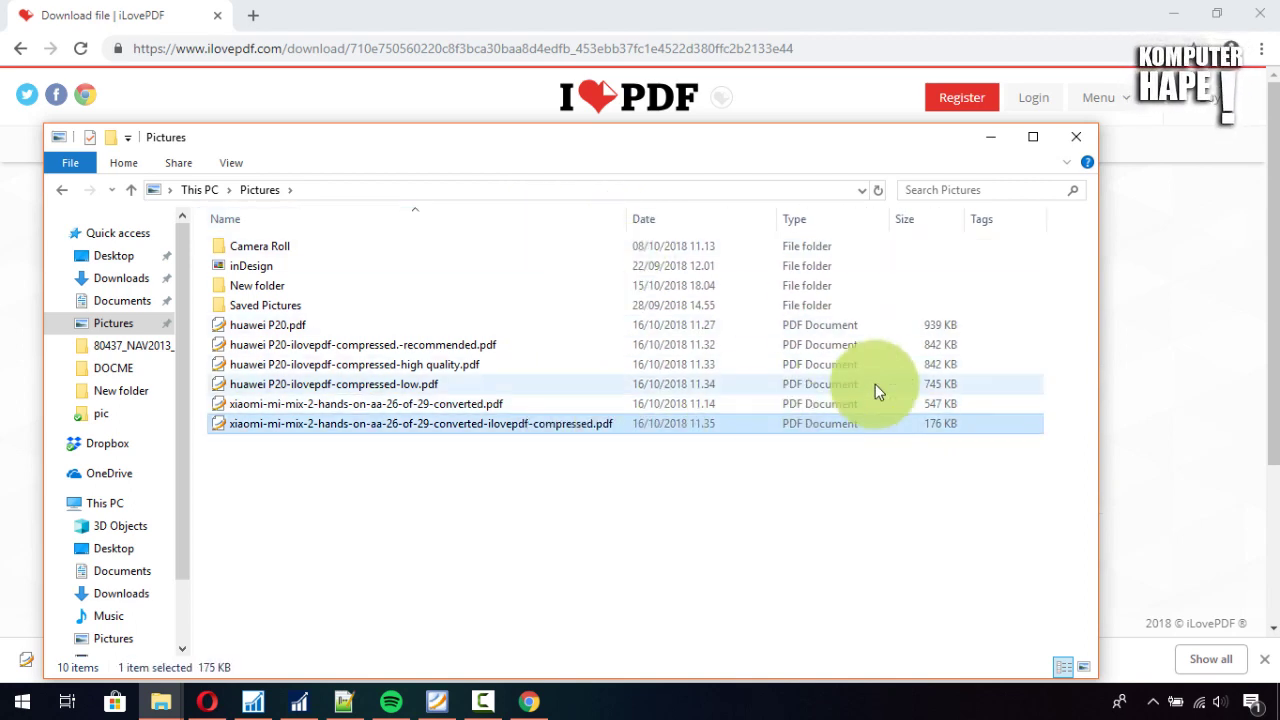
left_click(926, 404)
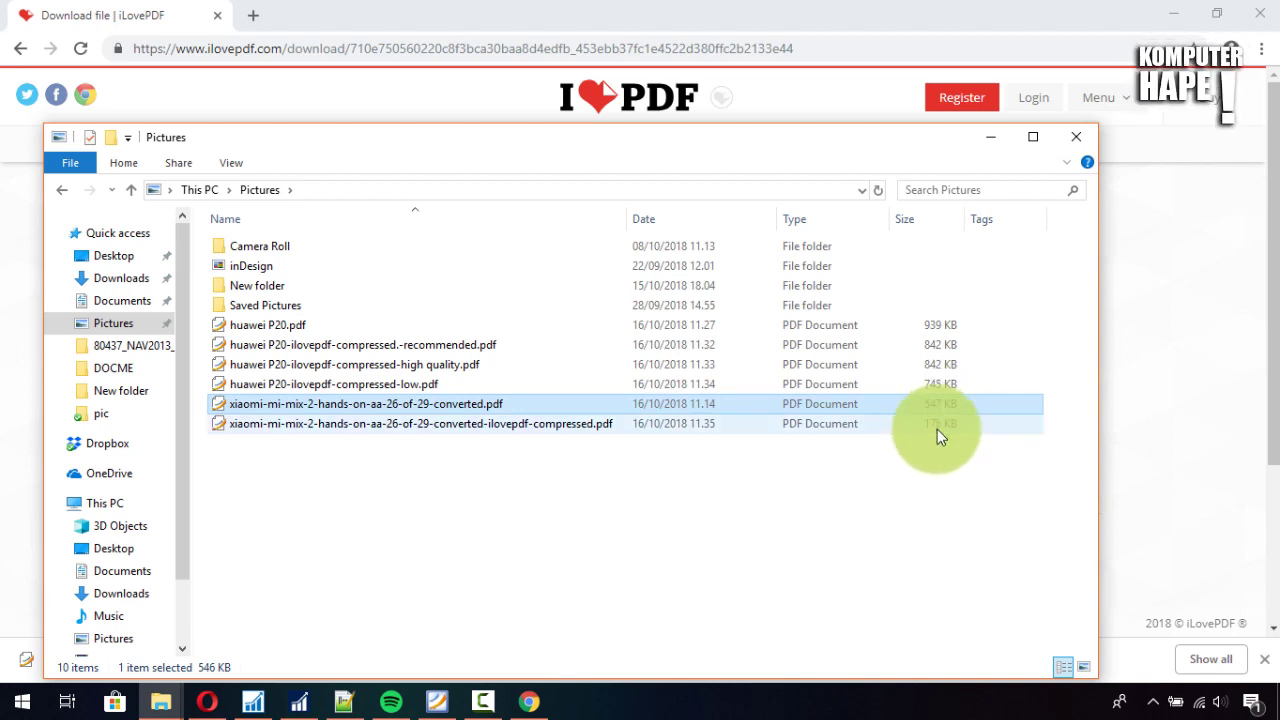
left_click(935, 430)
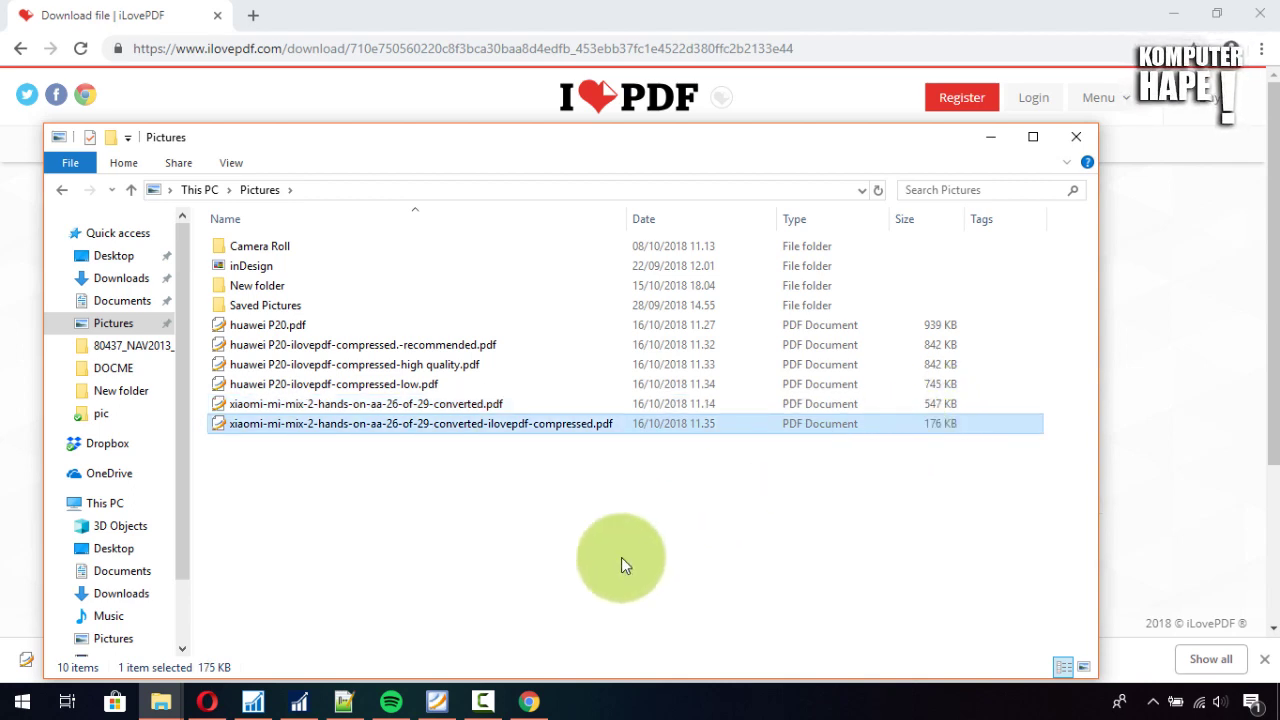
Switch to Chrome and compress xiaomi-mi-mix-2-hands-on-aa-26-of-29-converted.pdf again in iLovePDF at the Extreme Compression level, downloading the result.
left_click(532, 701)
left_click(580, 148)
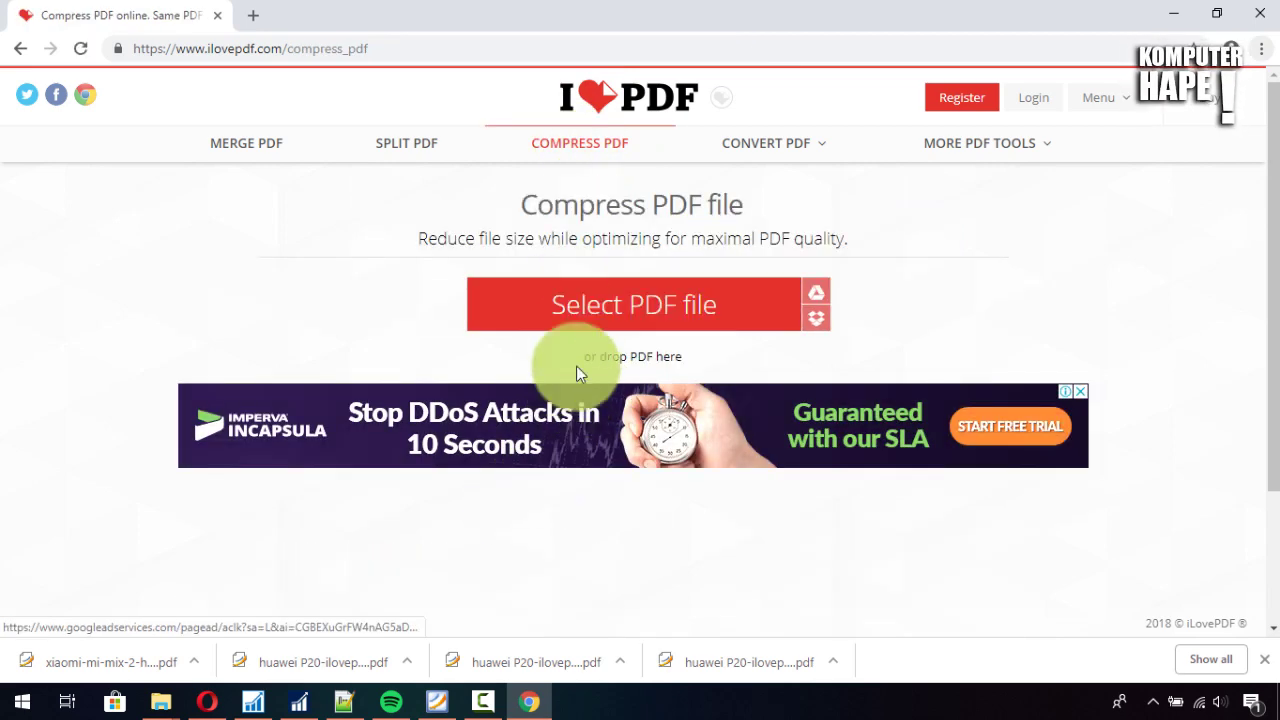
left_click(587, 315)
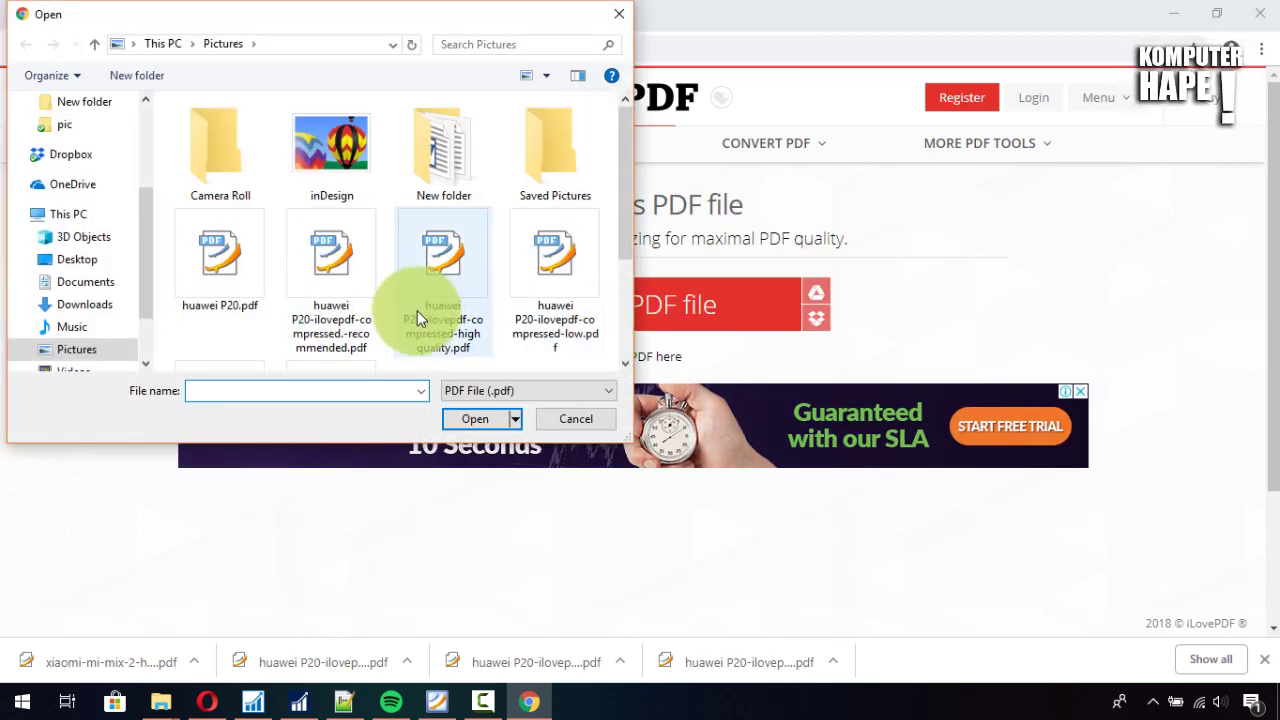
scroll(417, 310, "down", 2)
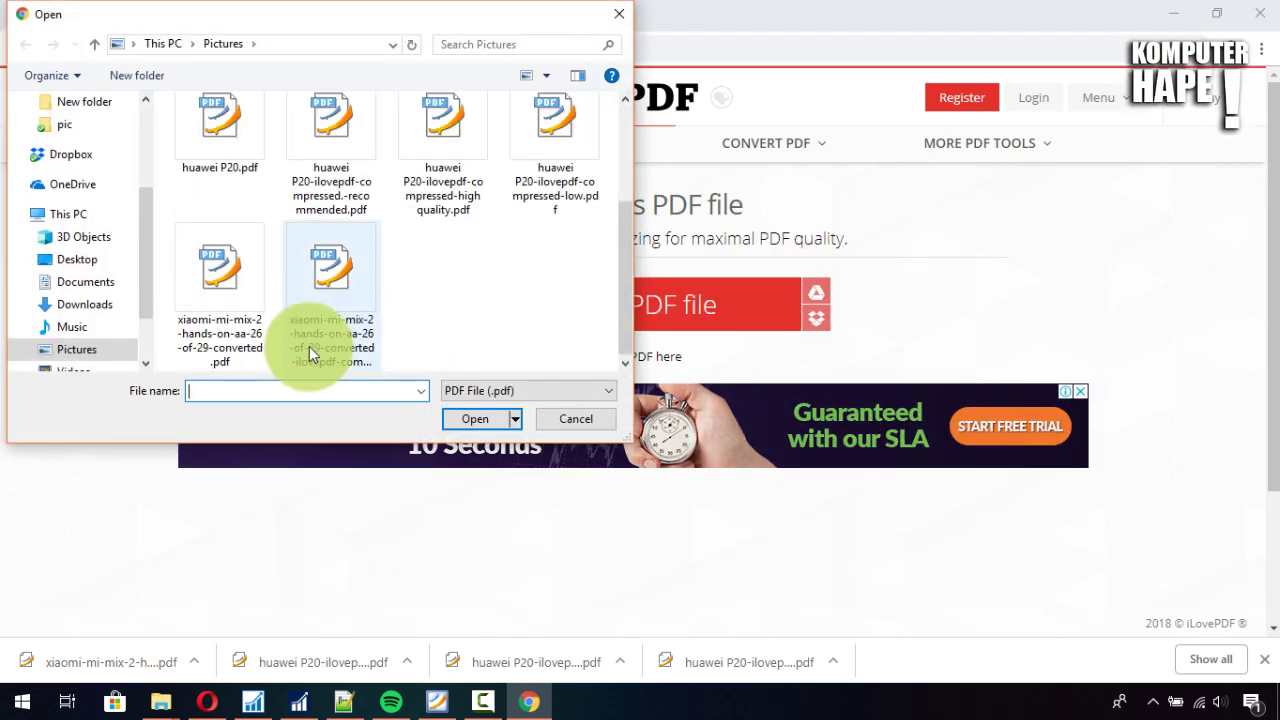
double_click(226, 289)
scroll(560, 420, "down", 3)
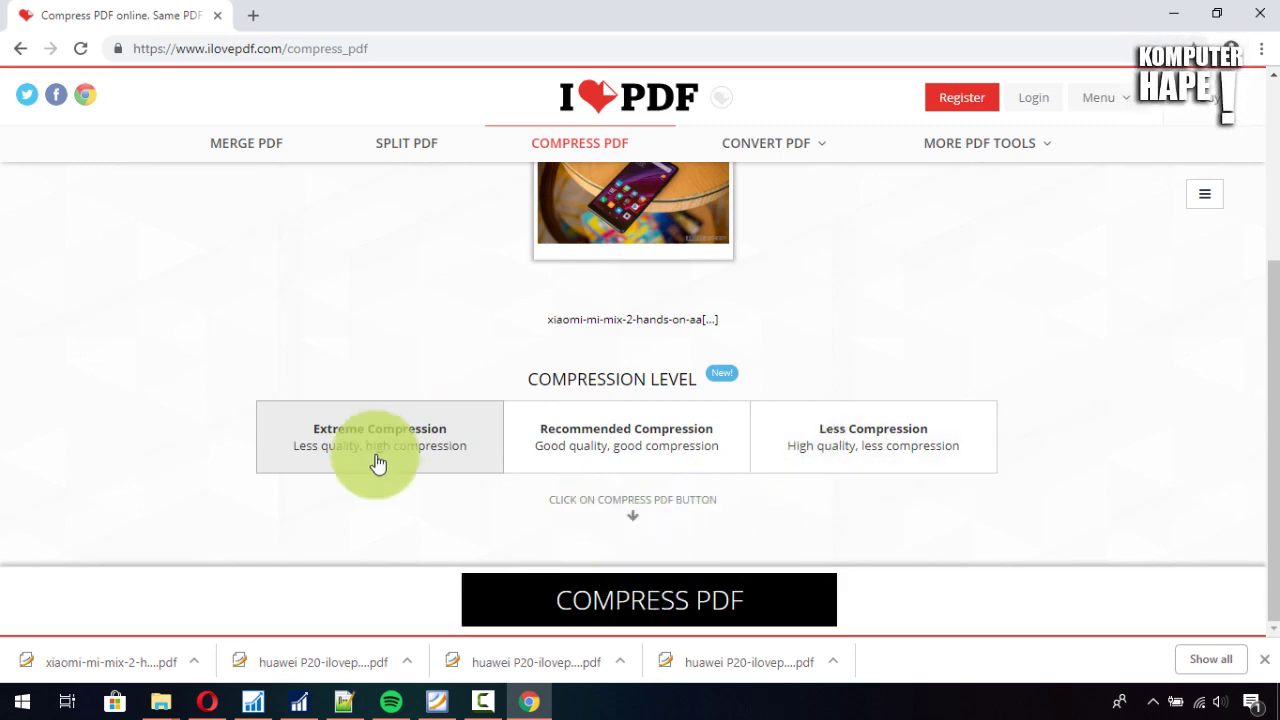
left_click(615, 597)
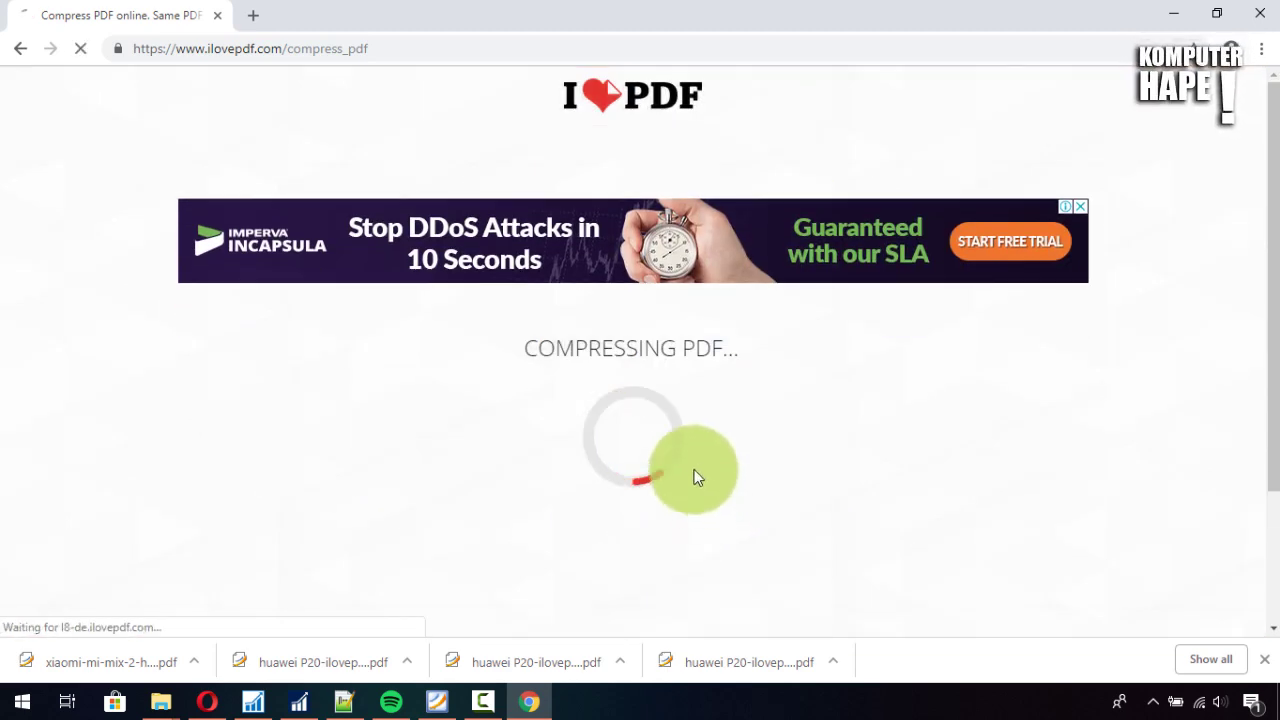
left_click(663, 257)
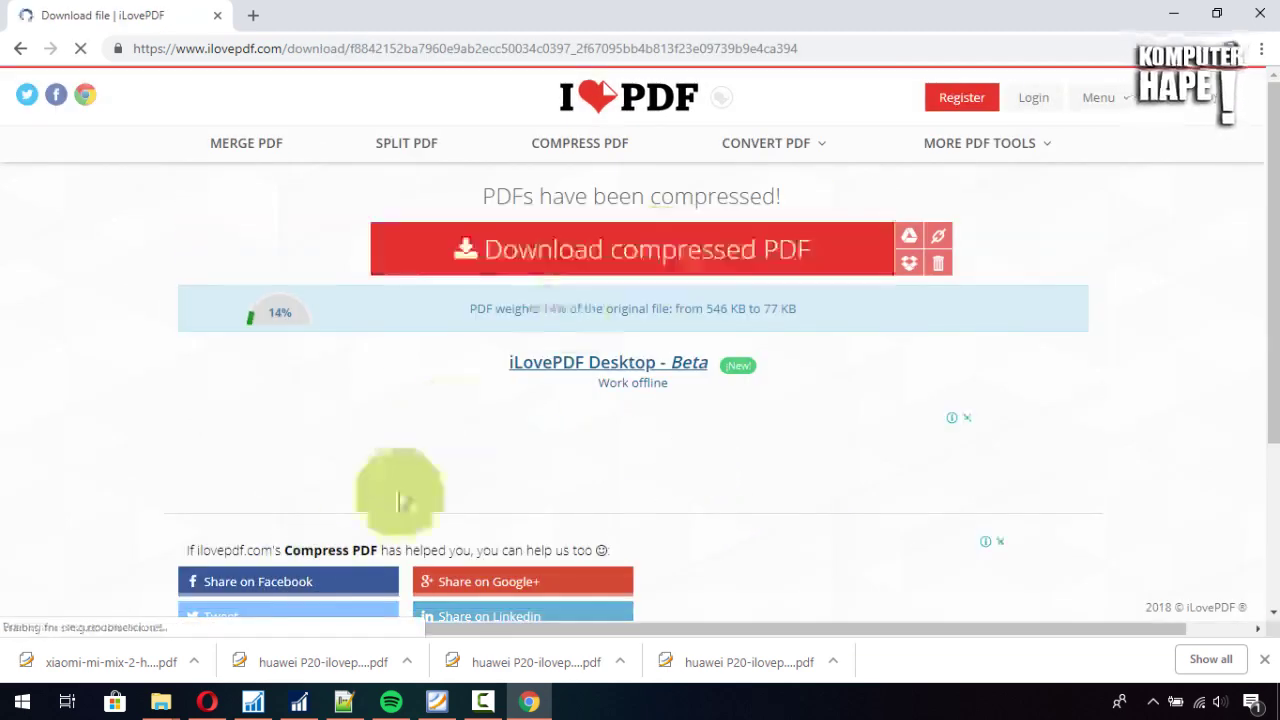
Switch to File Explorer and rename the new xiaomi-mi-mix-2 download in Downloads as xiaomi-mi-mix-2-hands-on-aa-26-of-29-converted-ilovepdf-low.pdf.
left_click(160, 706)
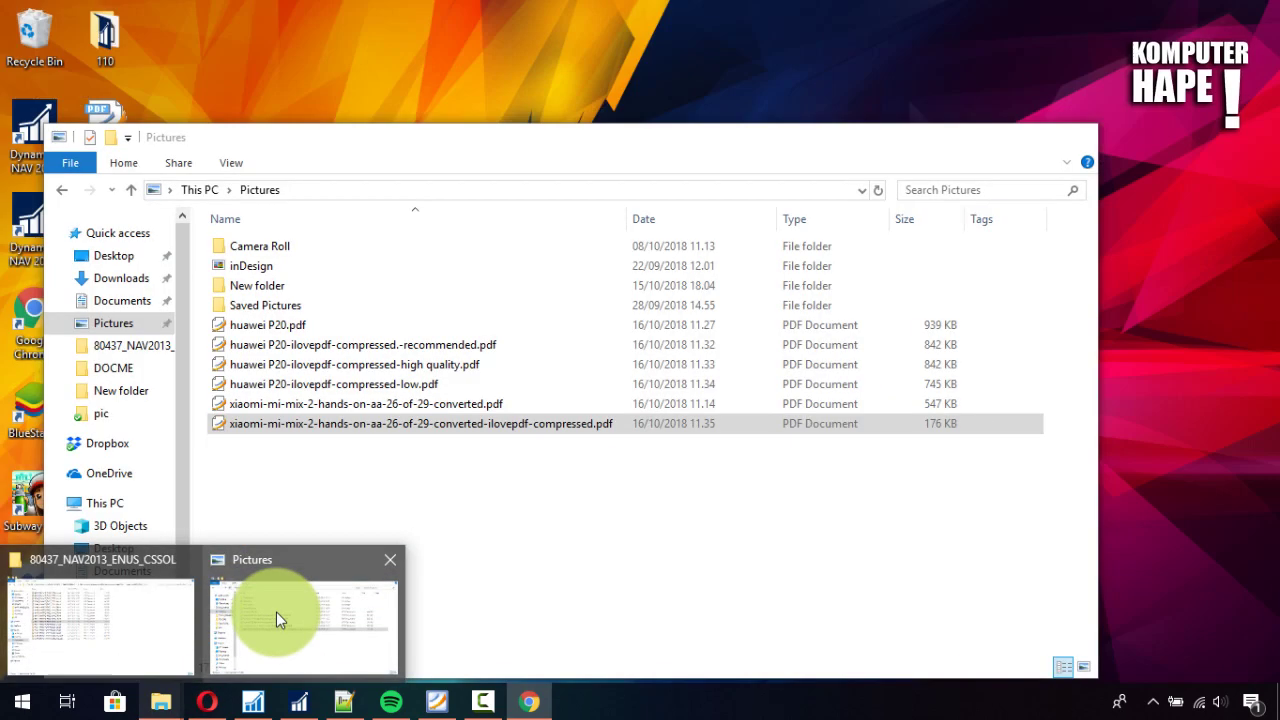
left_click(276, 612)
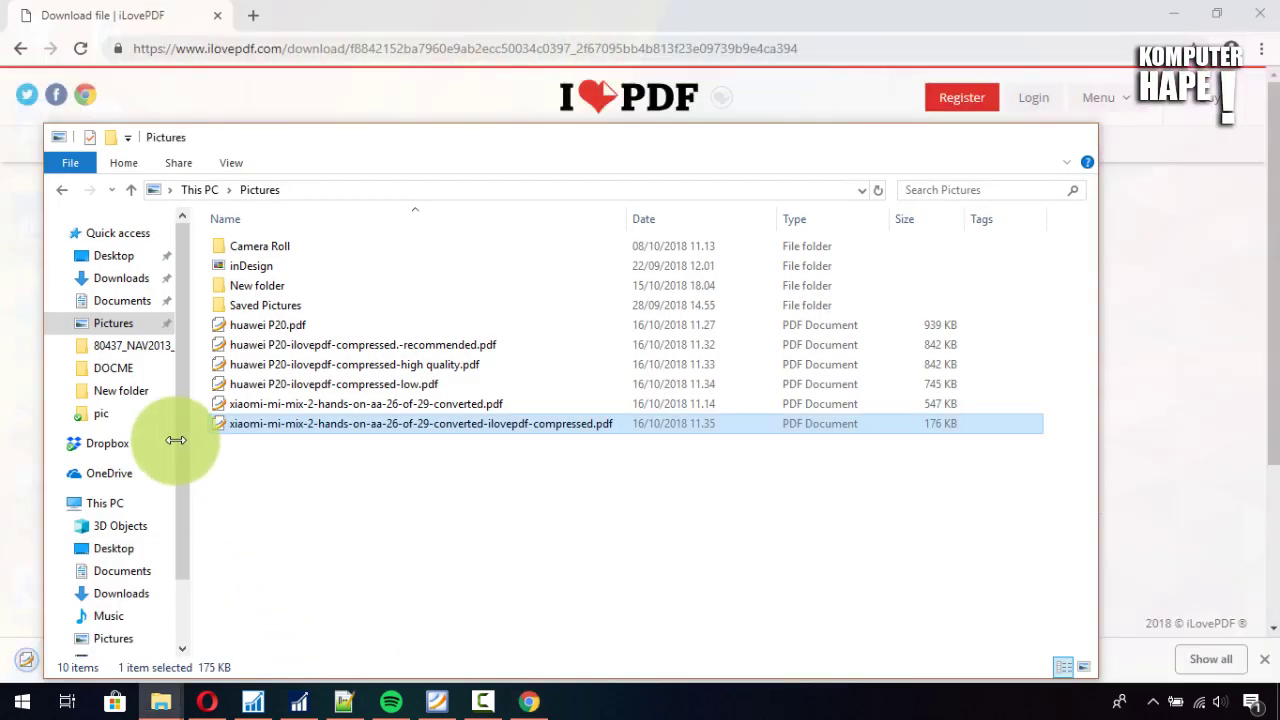
left_click(121, 280)
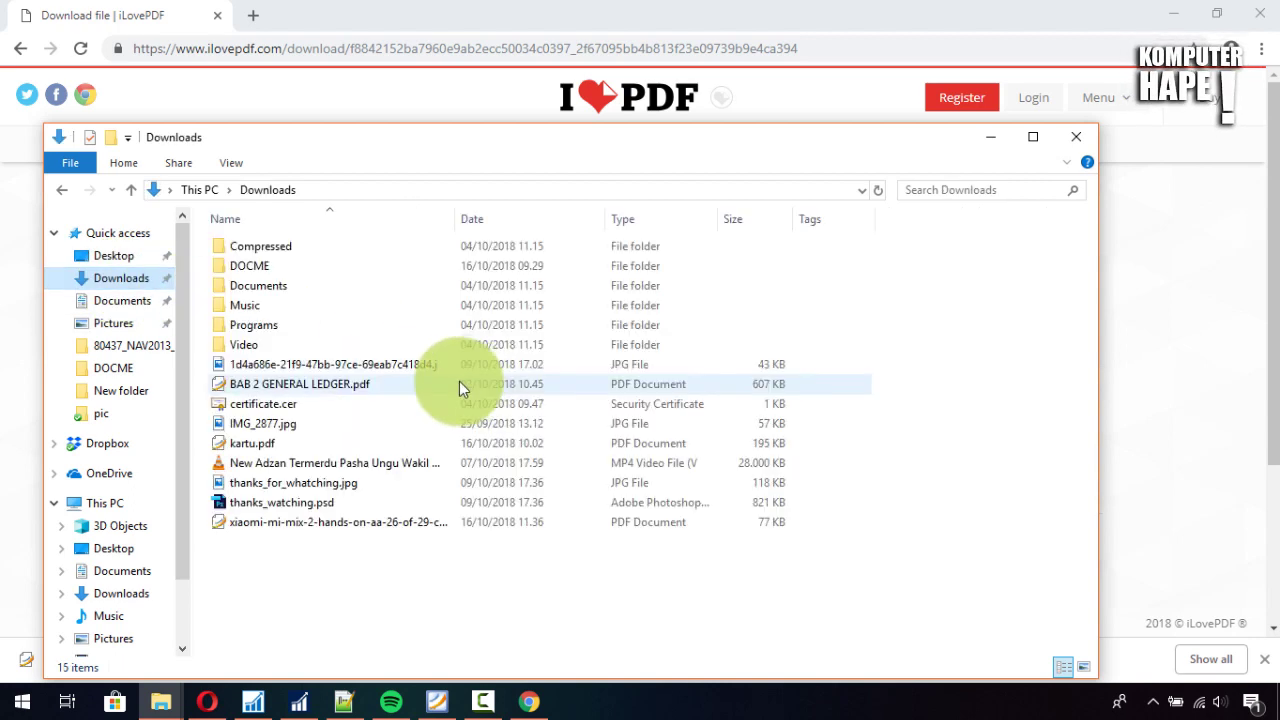
left_click(395, 524)
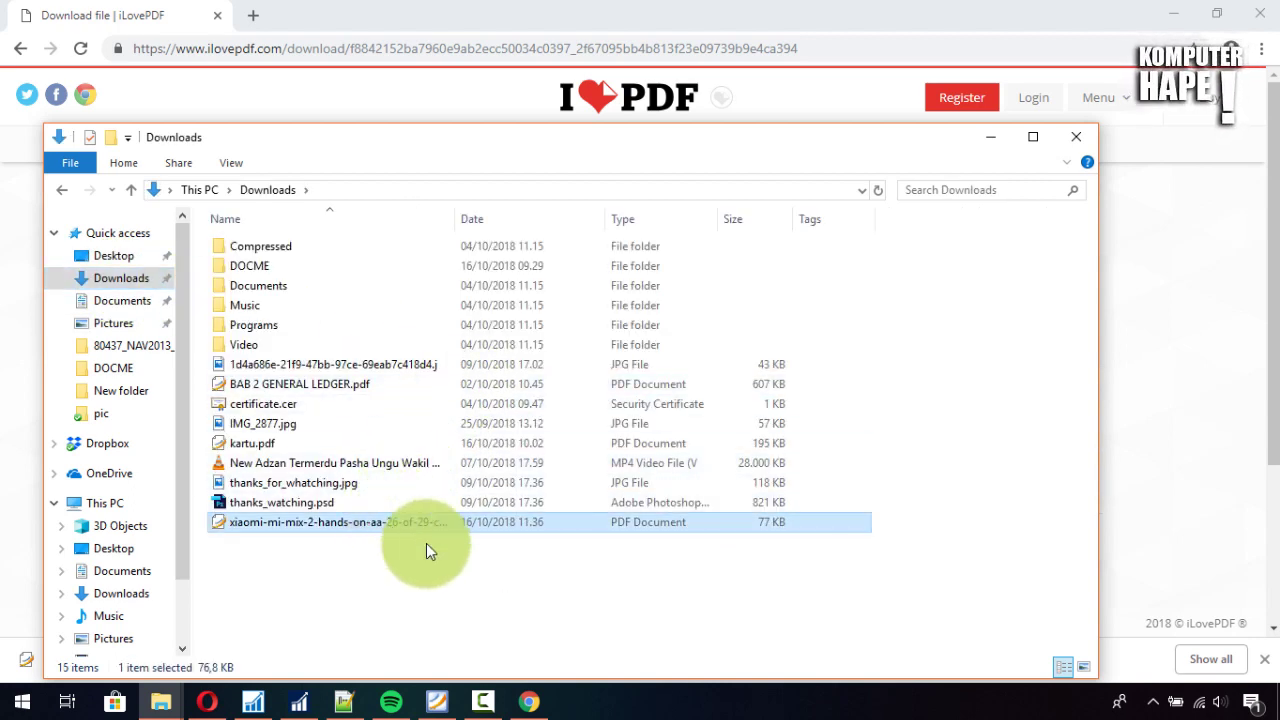
key("F2")
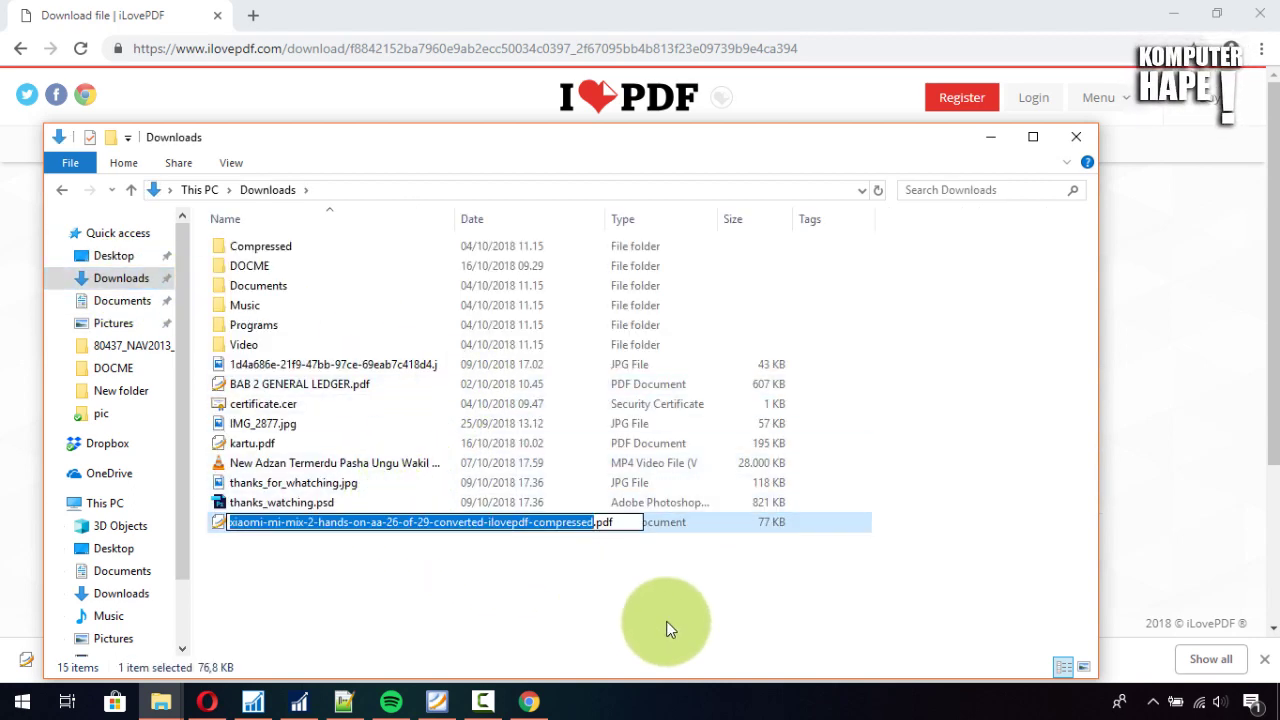
key("Right")
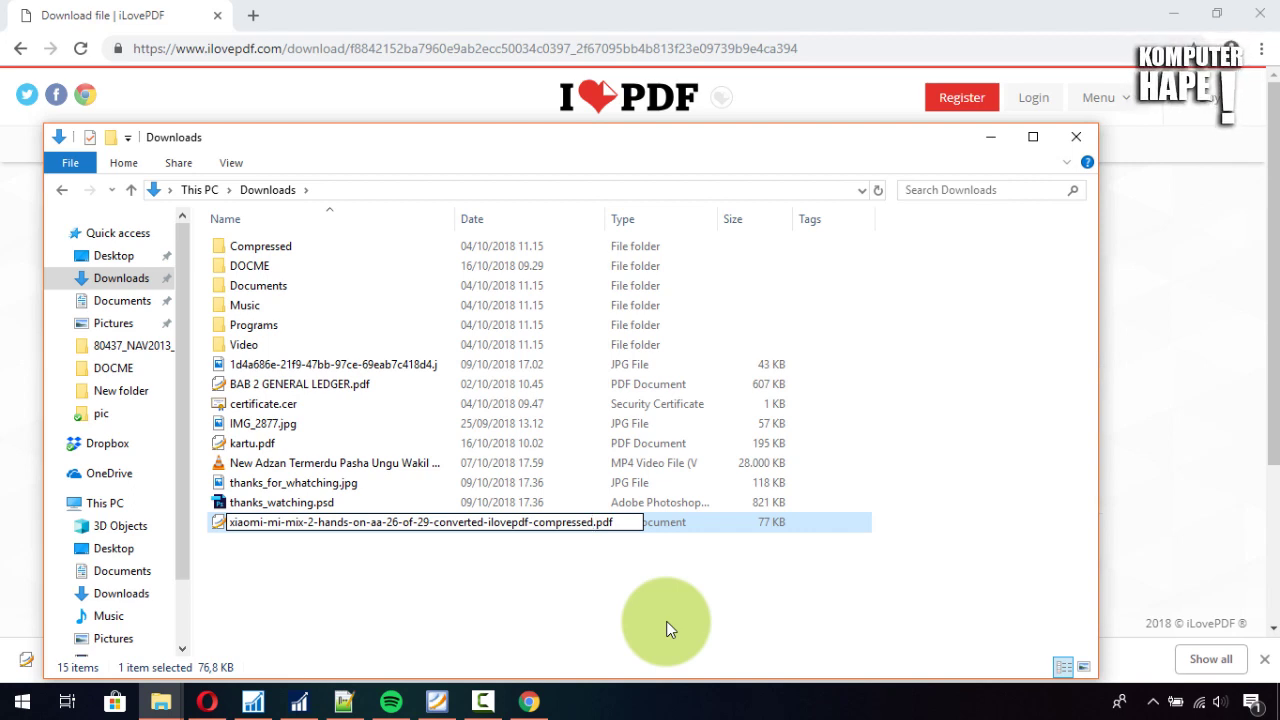
key("ctrl+shift+Left")
key("ctrl+shift+Left")
key("ctrl+shift+Left")
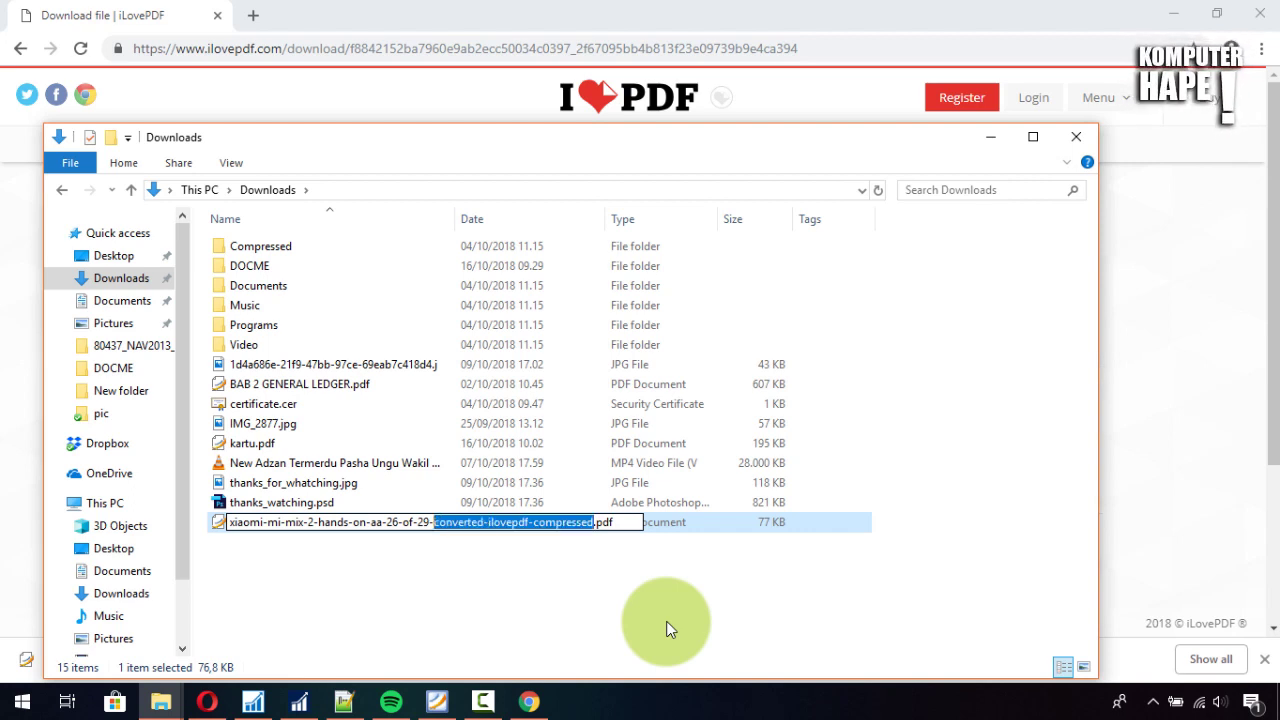
key("ctrl+shift+Right")
key("shift+Right")
key("shift+Right")
key("shift+Right")
key("shift+Right")
key("shift+Right")
key("shift+Right")
key("shift+Right")
key("shift+Right")
key("shift+Right")
key("End")
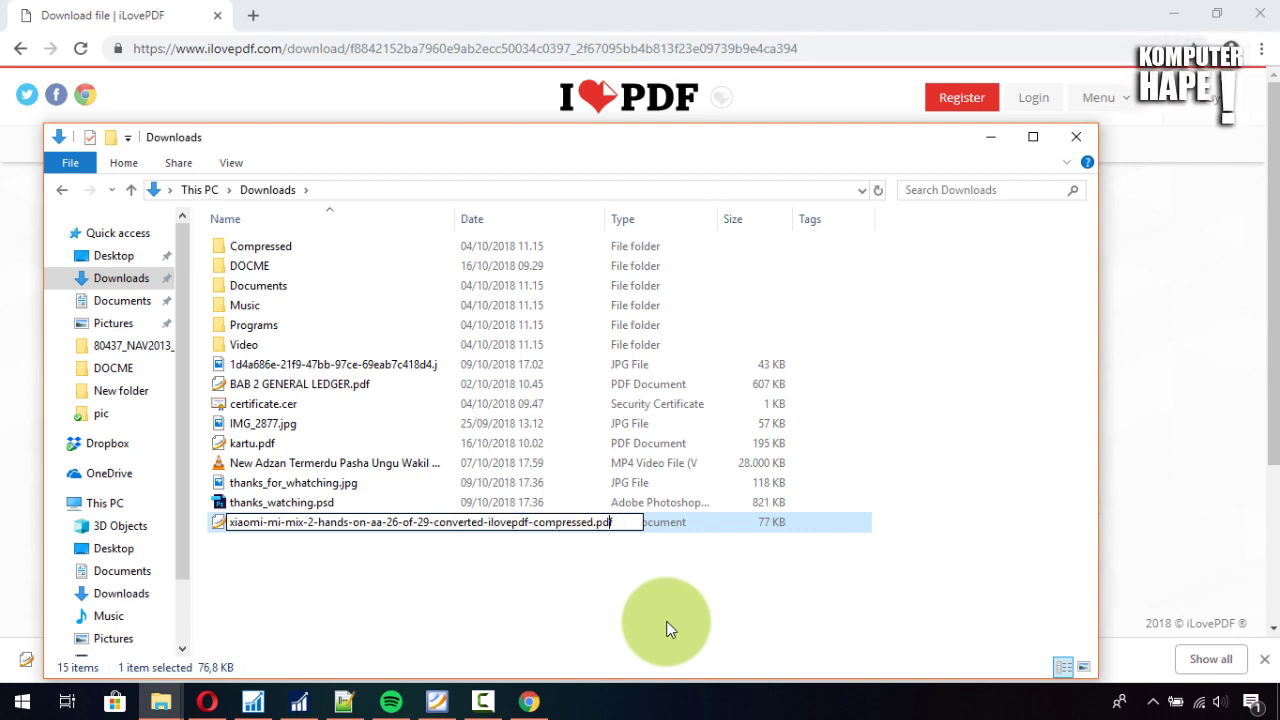
key("ctrl+shift+Left")
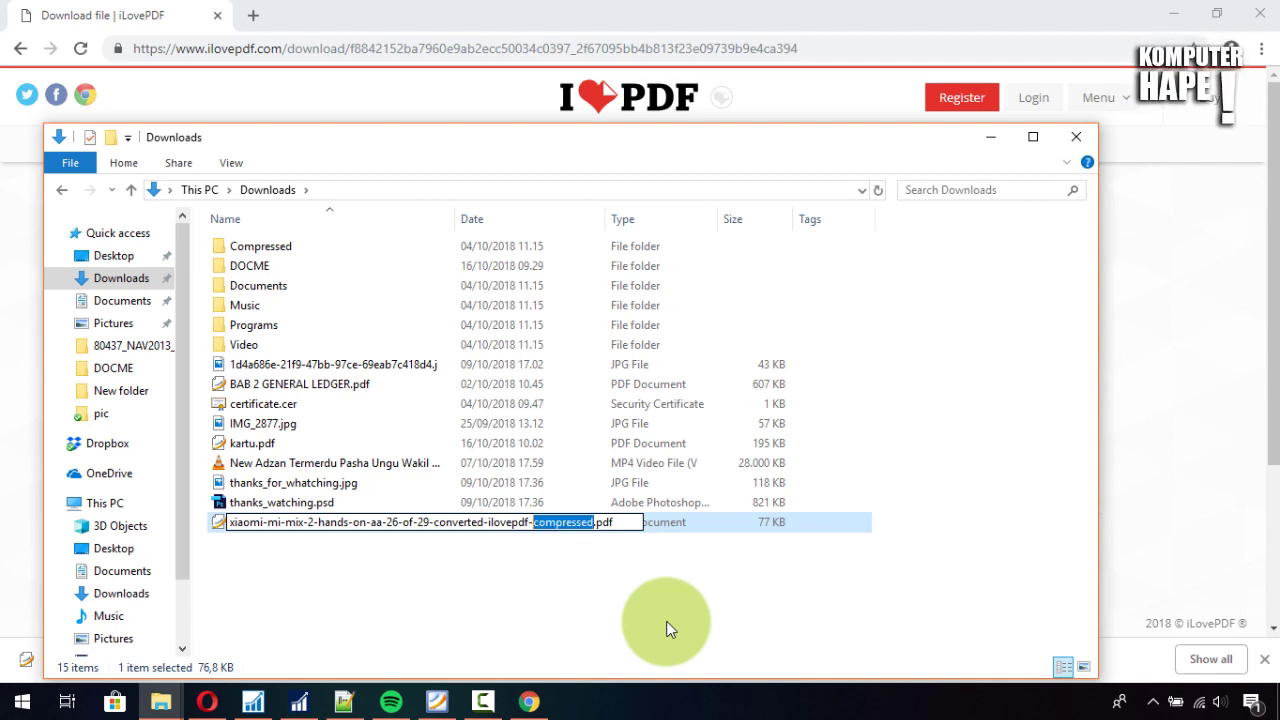
type("low")
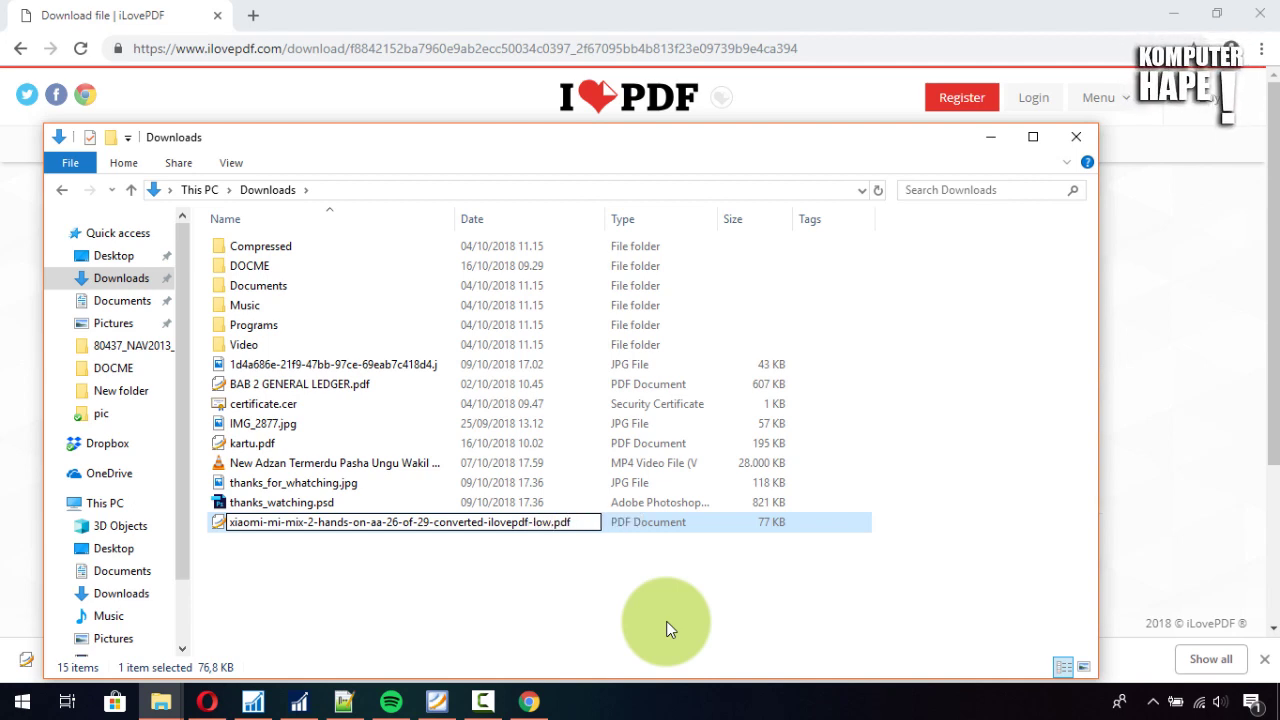
key("Return")
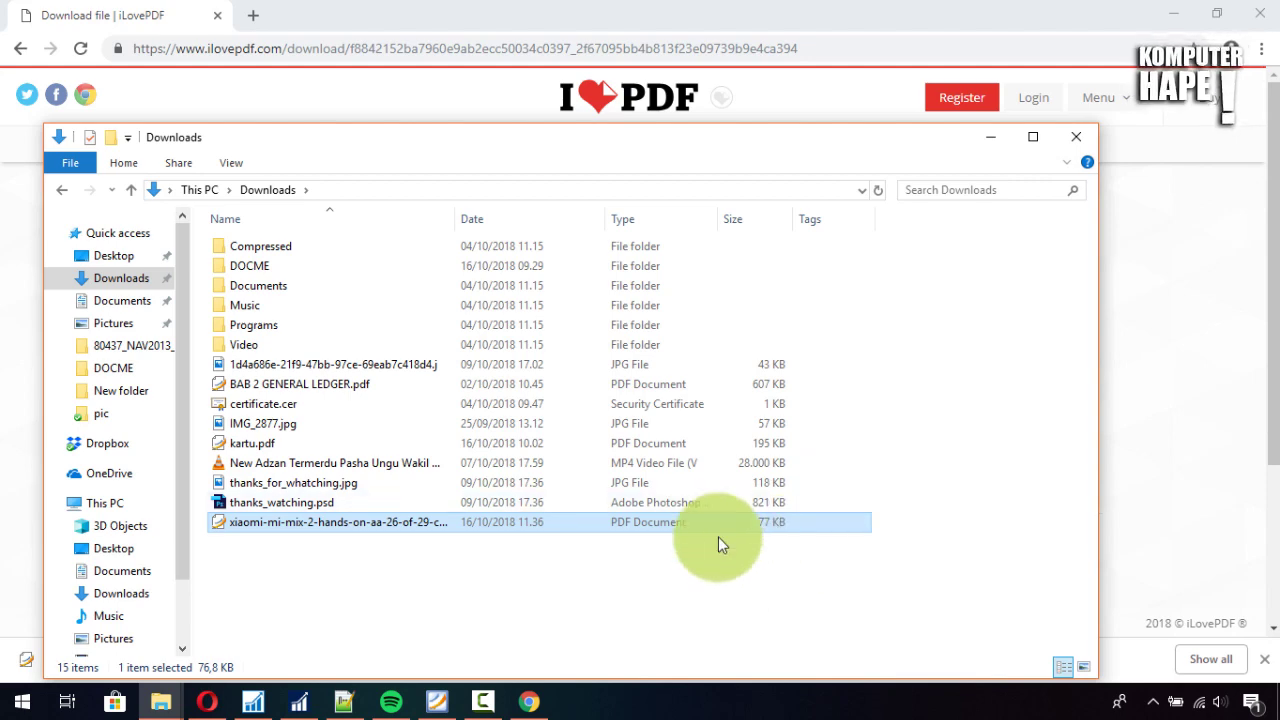
key("alt+F4")
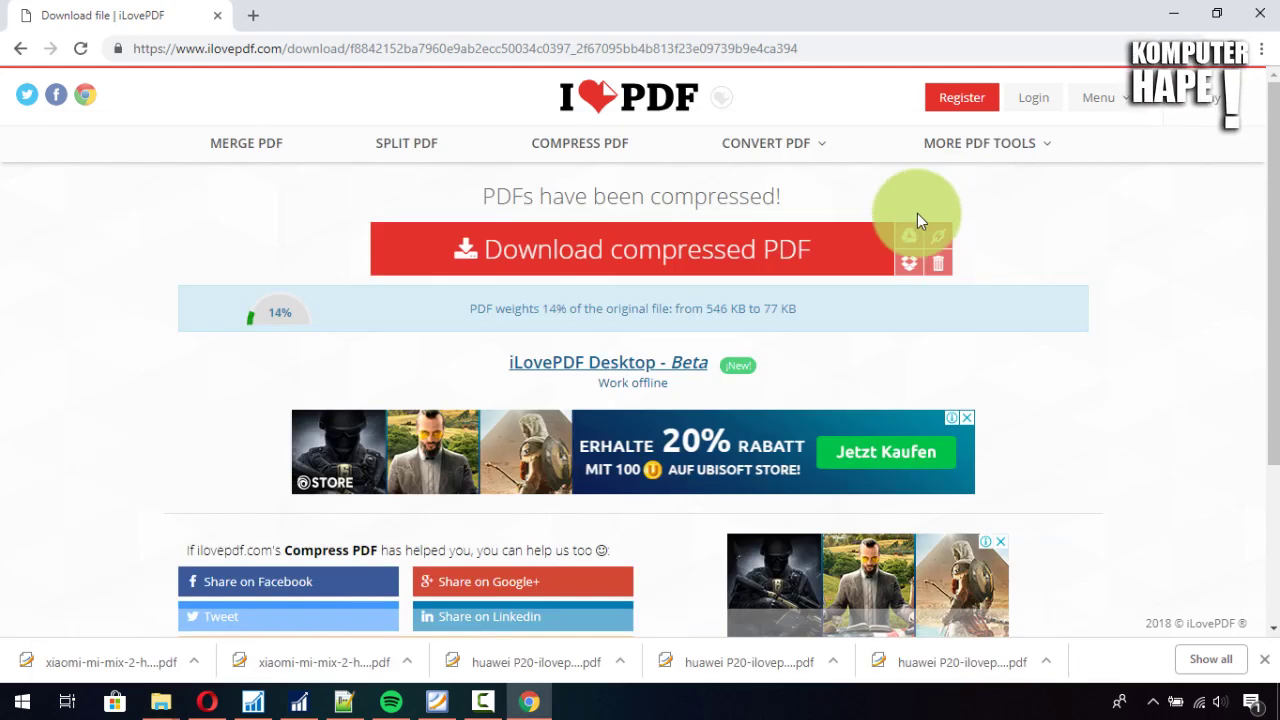
left_click(620, 254)
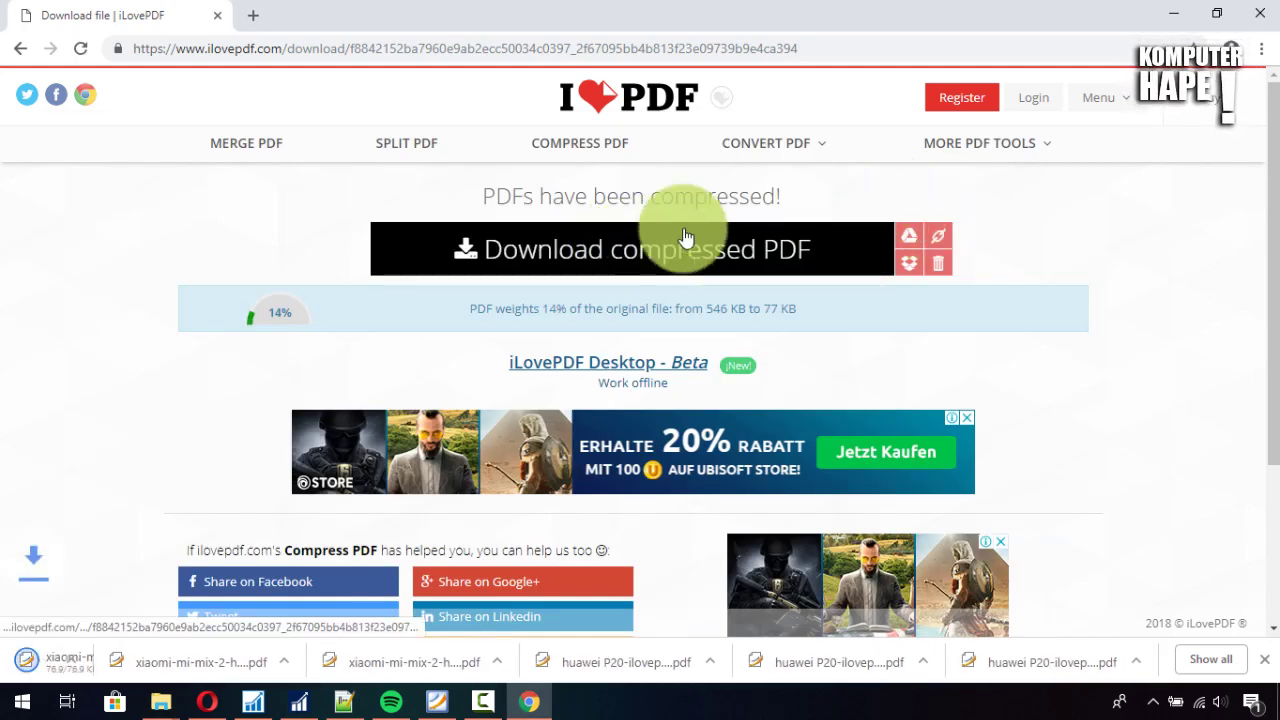
left_click(205, 663)
left_click(351, 583)
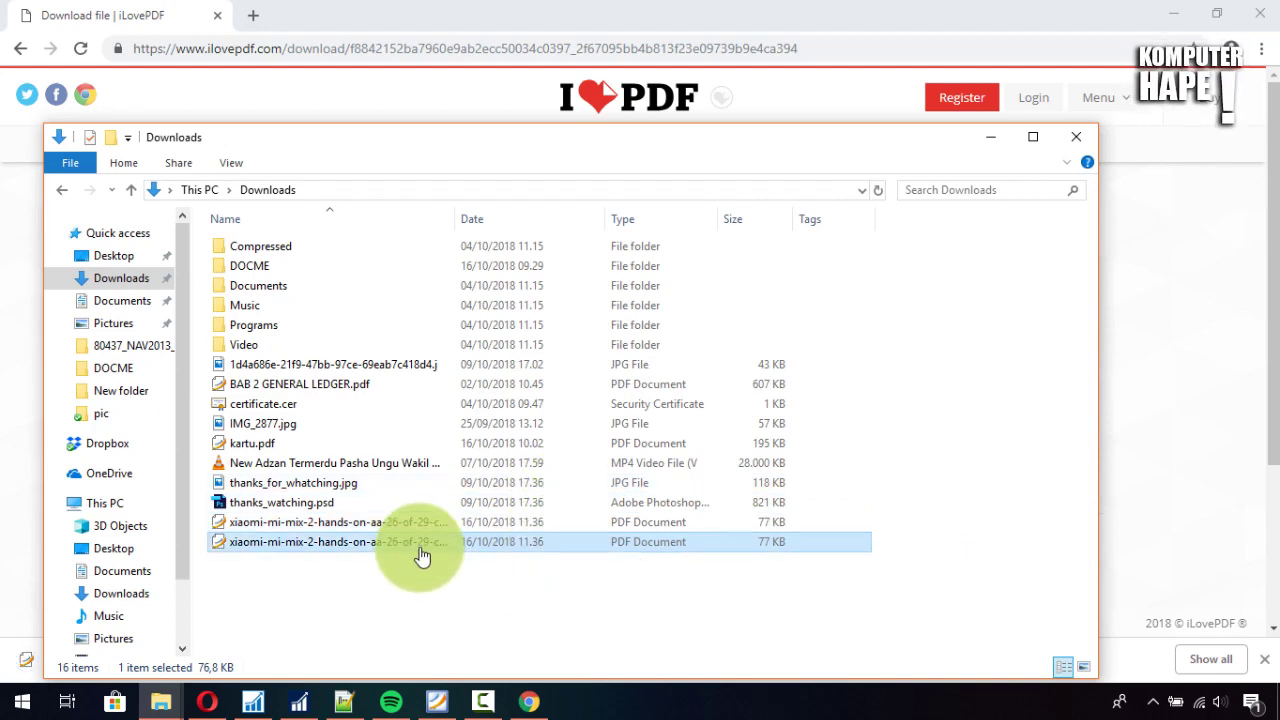
key("shift+Delete")
key("Return")
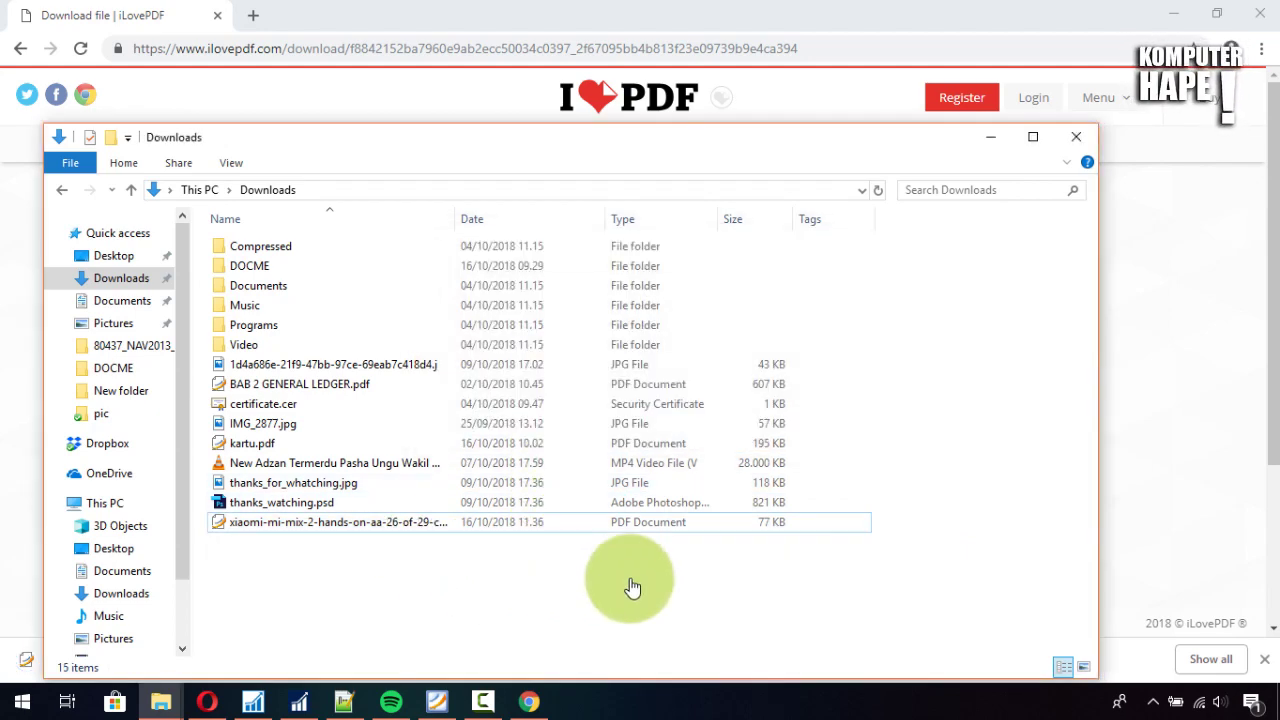
key("alt+F4")
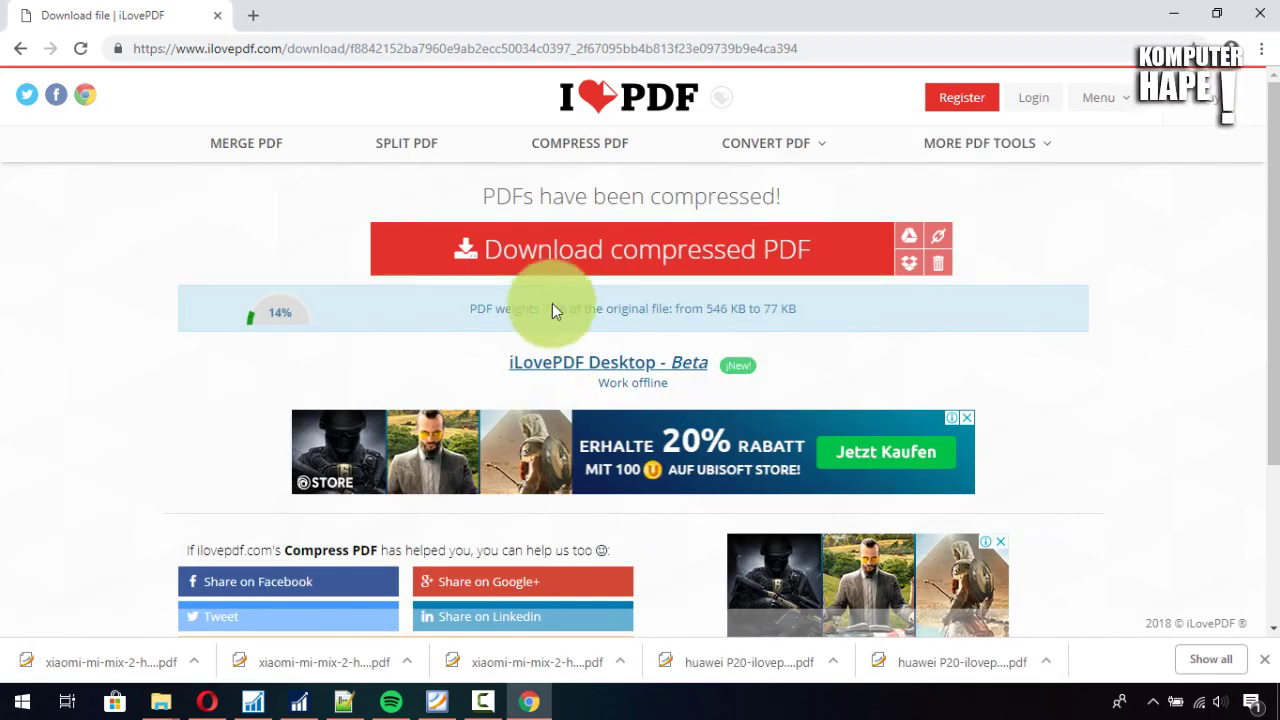
In Chrome, compress xiaomi-mi-mix-2-hands-on-aa-26-of-29-converted.pdf in iLovePDF at the Less Compression level and download the result.
left_click(579, 150)
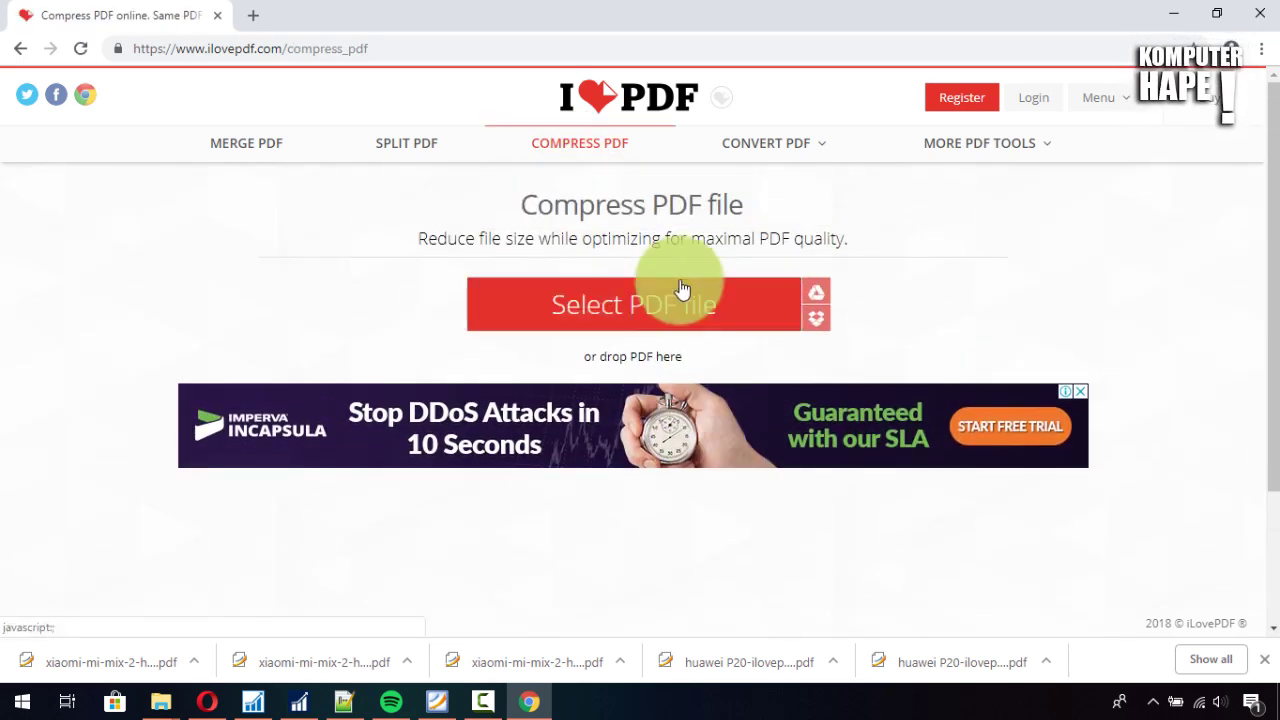
left_click(655, 310)
scroll(449, 348, "down", 2)
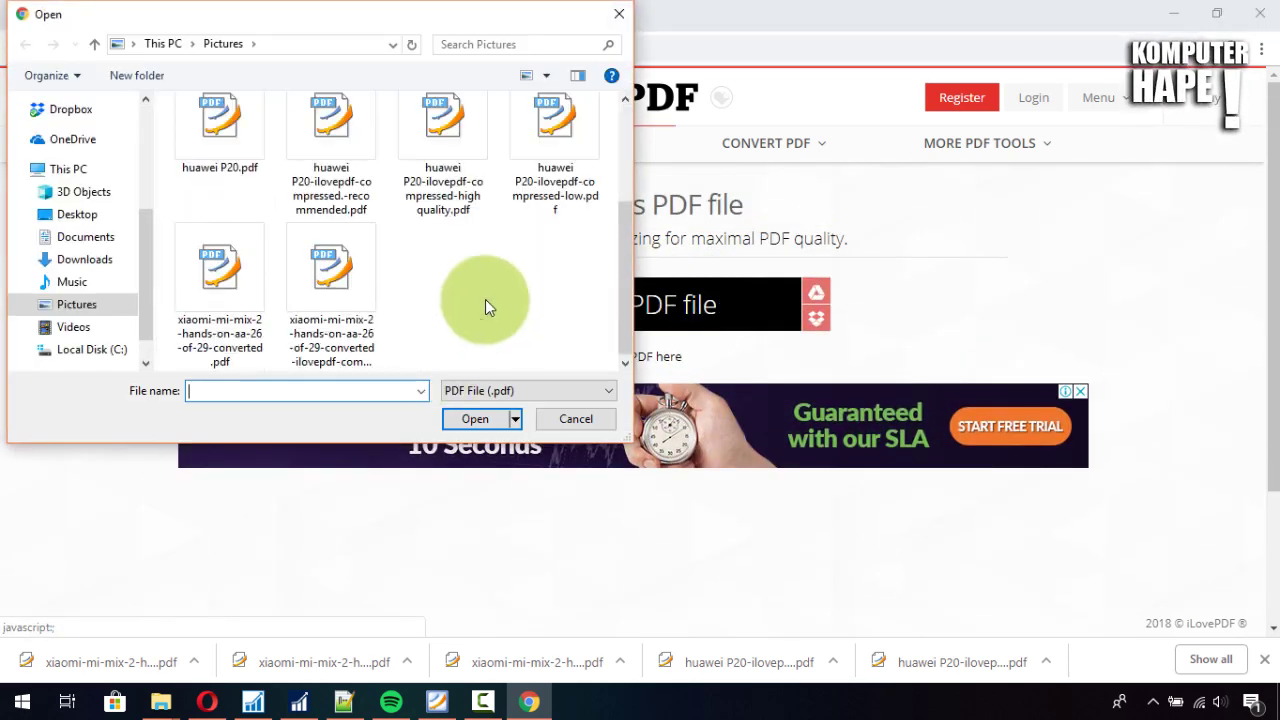
double_click(229, 302)
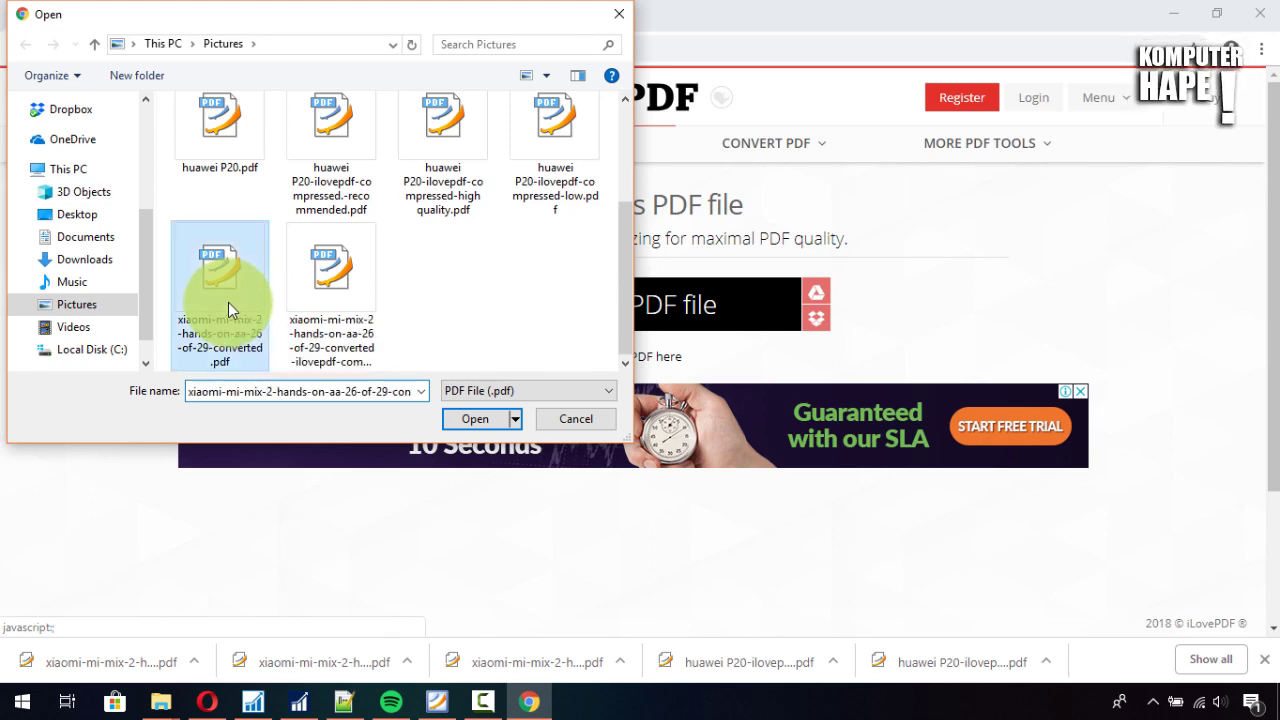
scroll(868, 410, "down", 4)
left_click(884, 452)
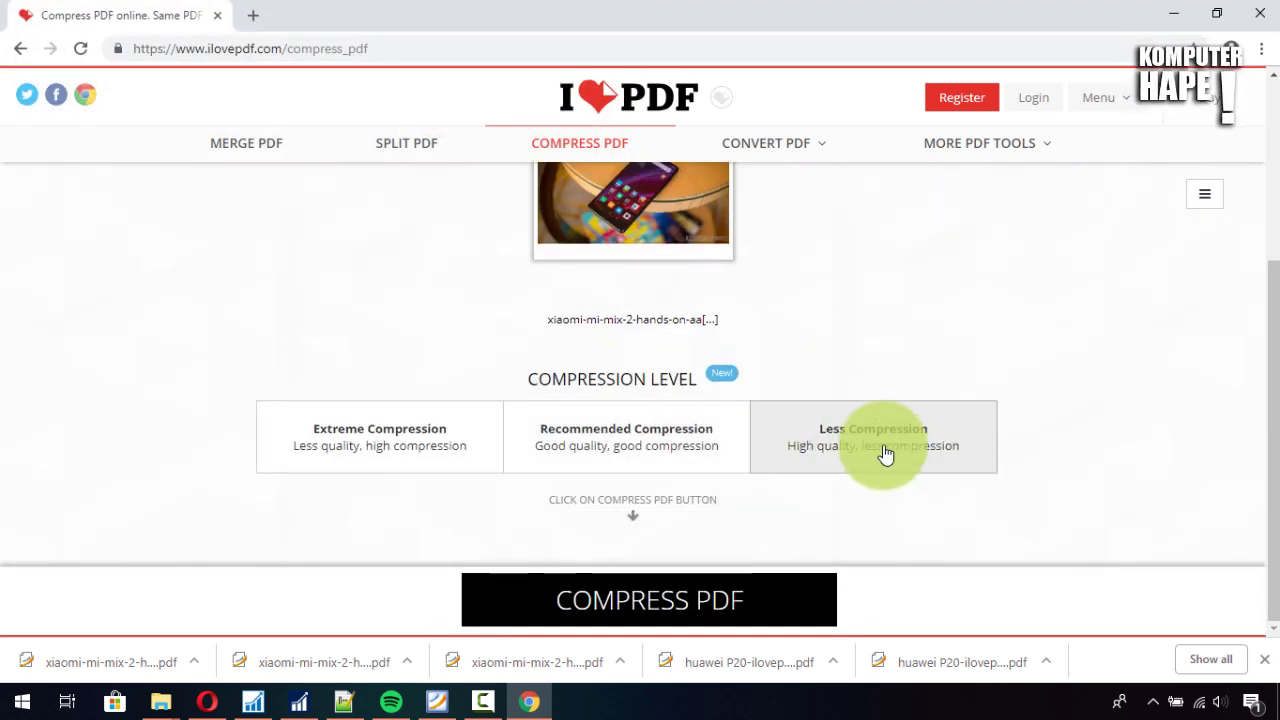
left_click(646, 598)
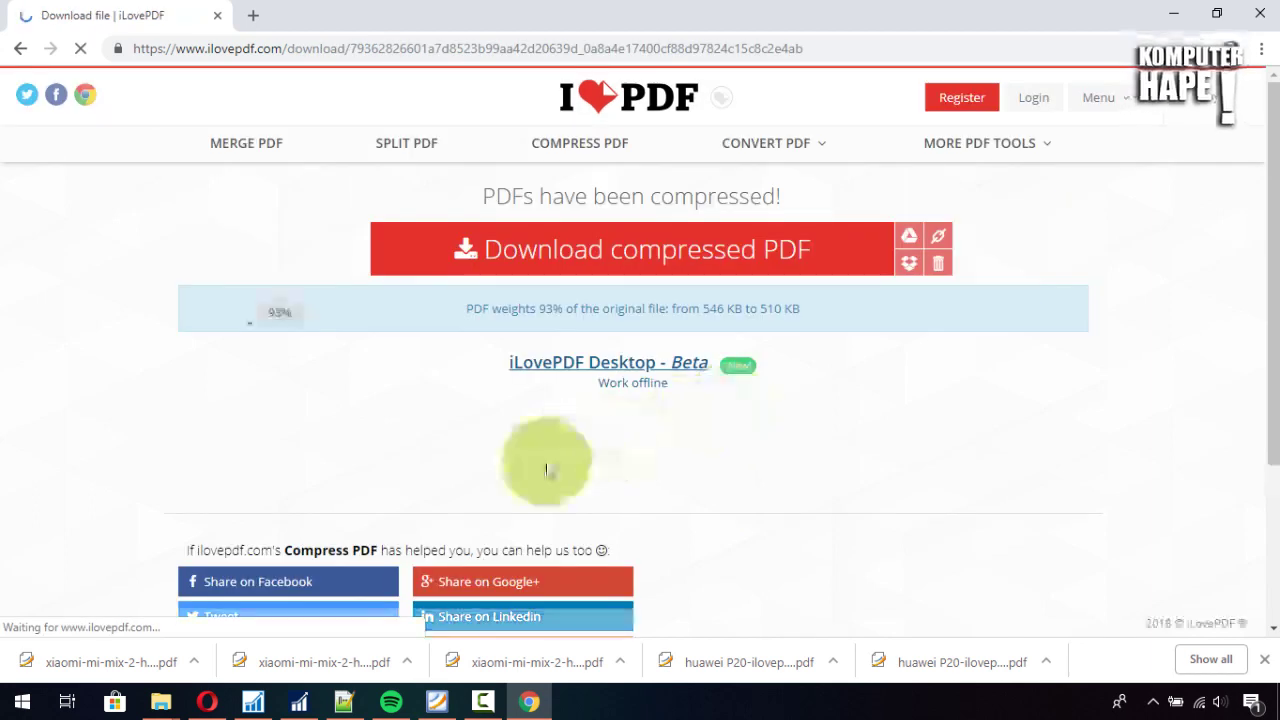
left_click(672, 262)
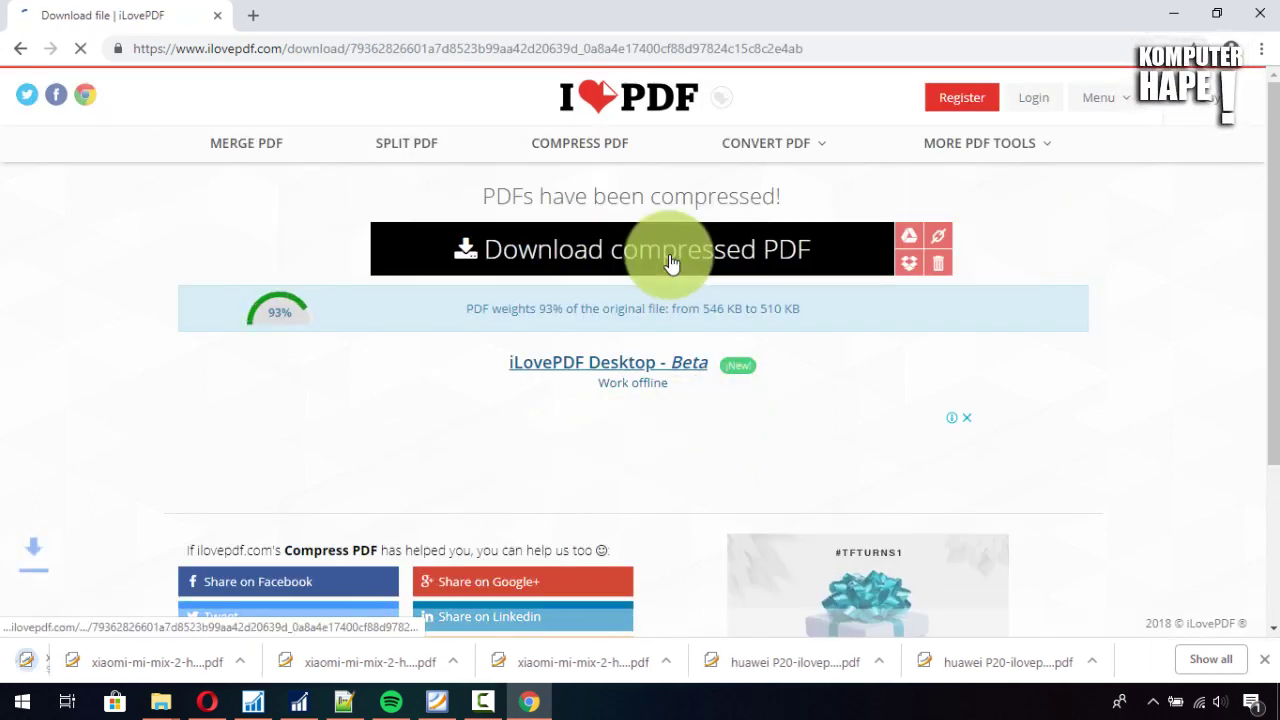
Switch to File Explorer and rename the newest xiaomi-mi-mix-2 download in Downloads as xiaomi-mi-mix-2-hands-on-aa-26-of-29-converted-ilovepdf-high.pdf.
mouse_move(160, 702)
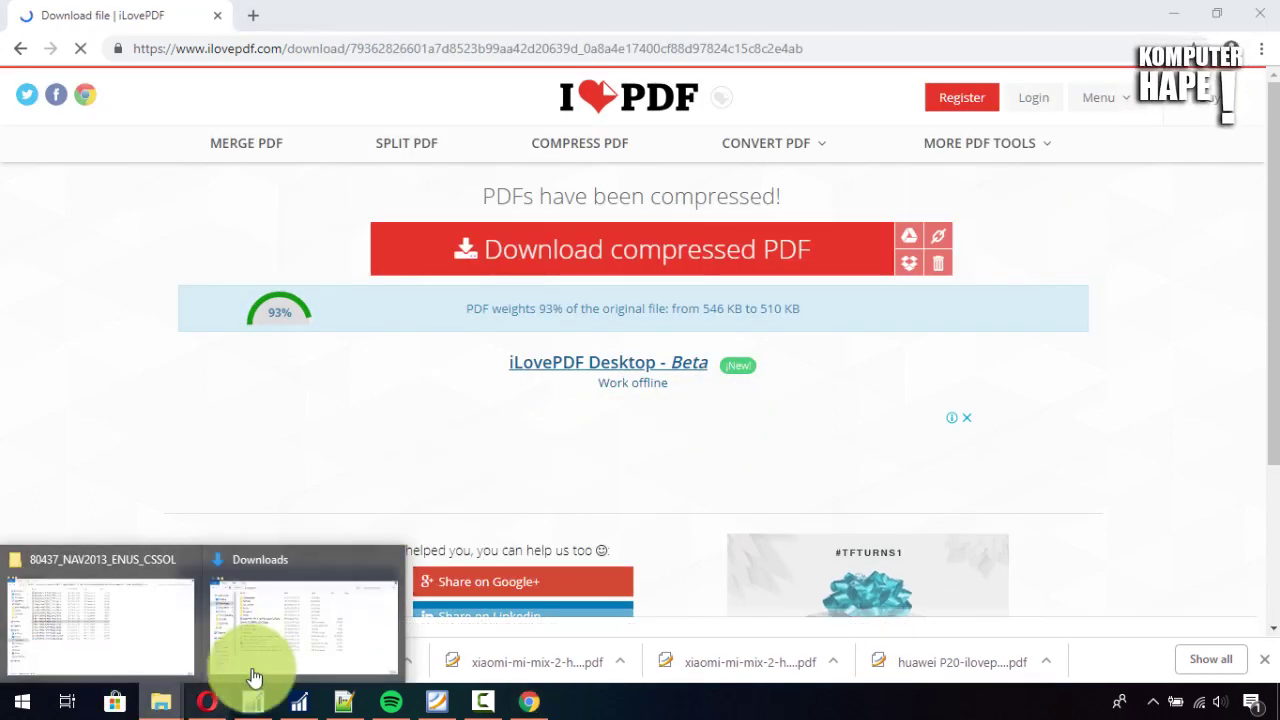
left_click(263, 660)
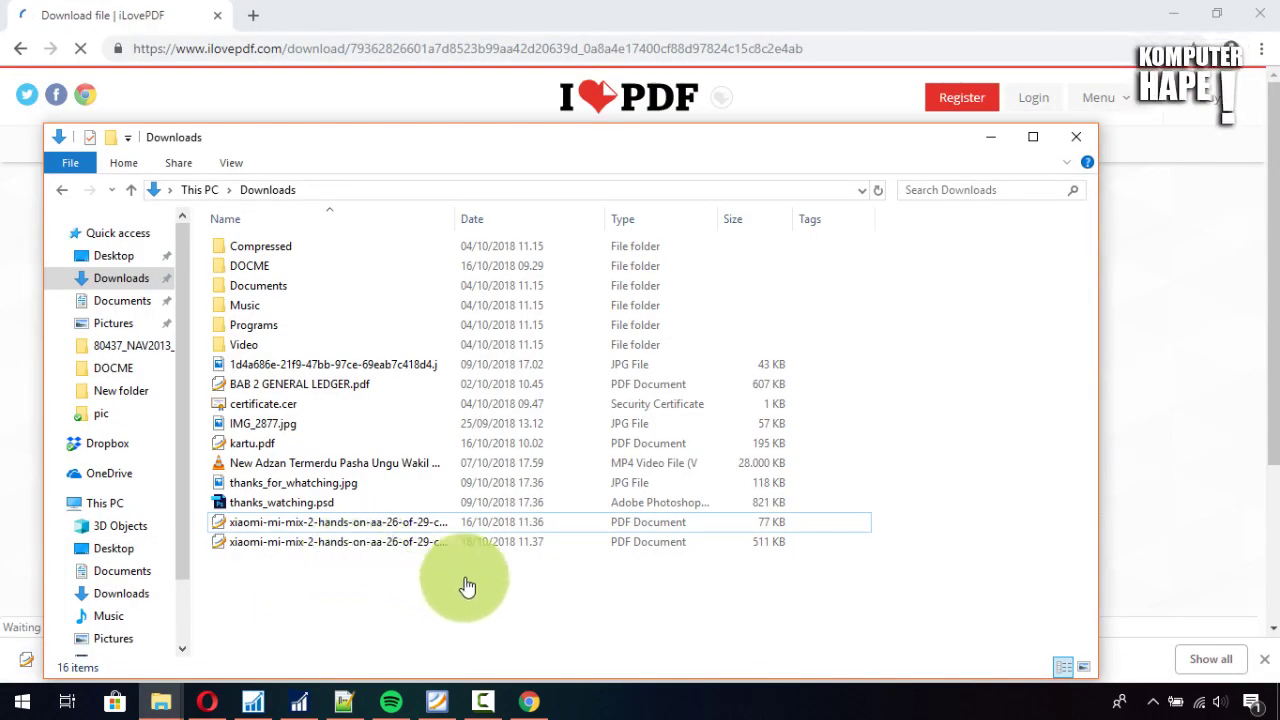
key("Down")
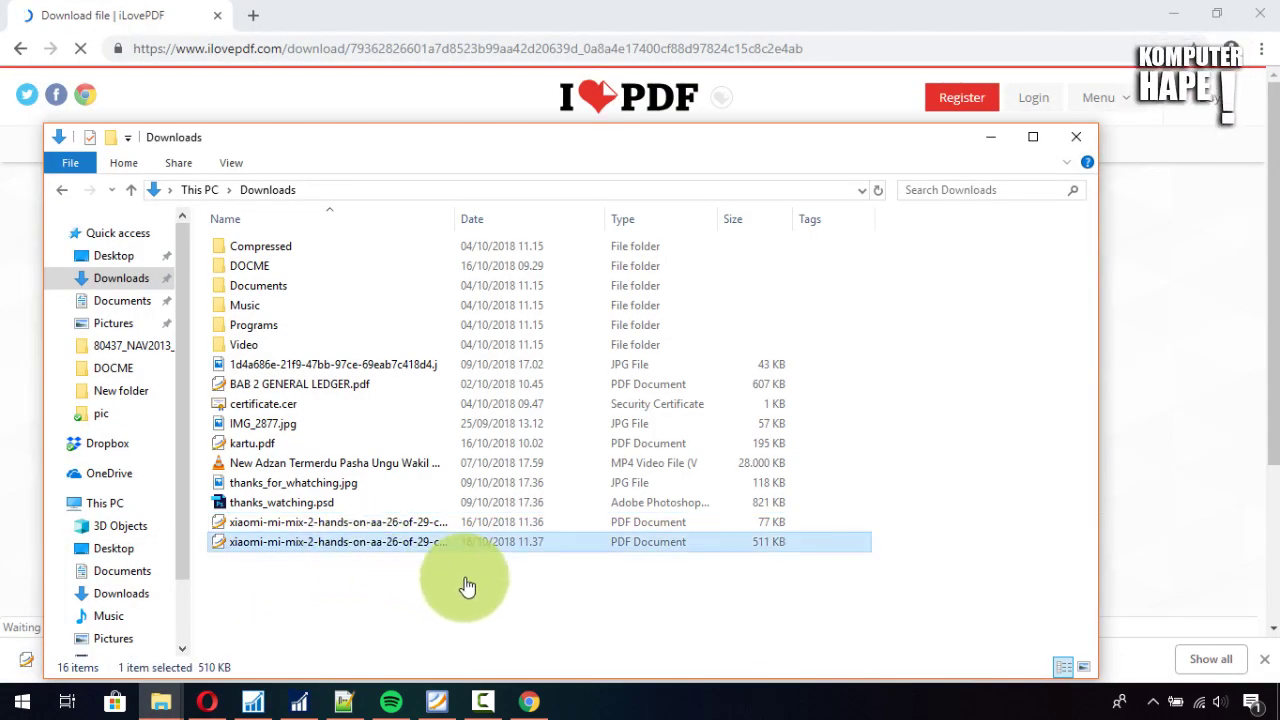
key("F2")
key("Right")
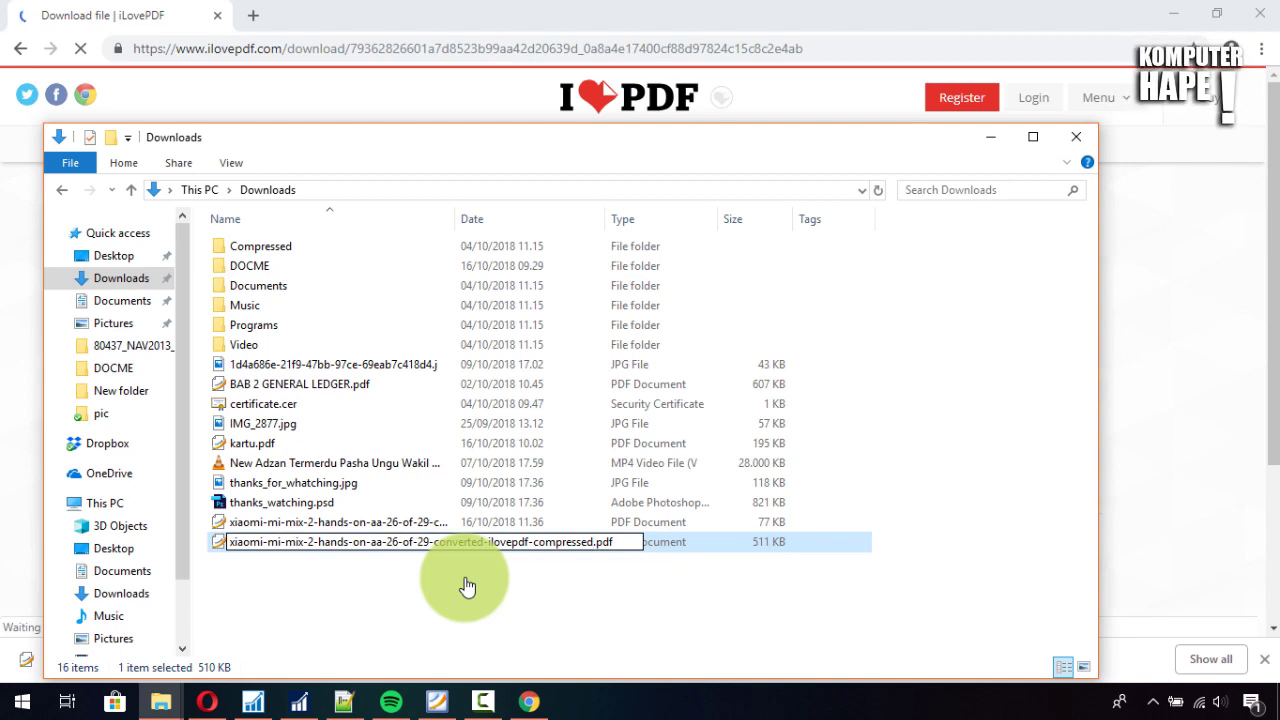
key("Return")
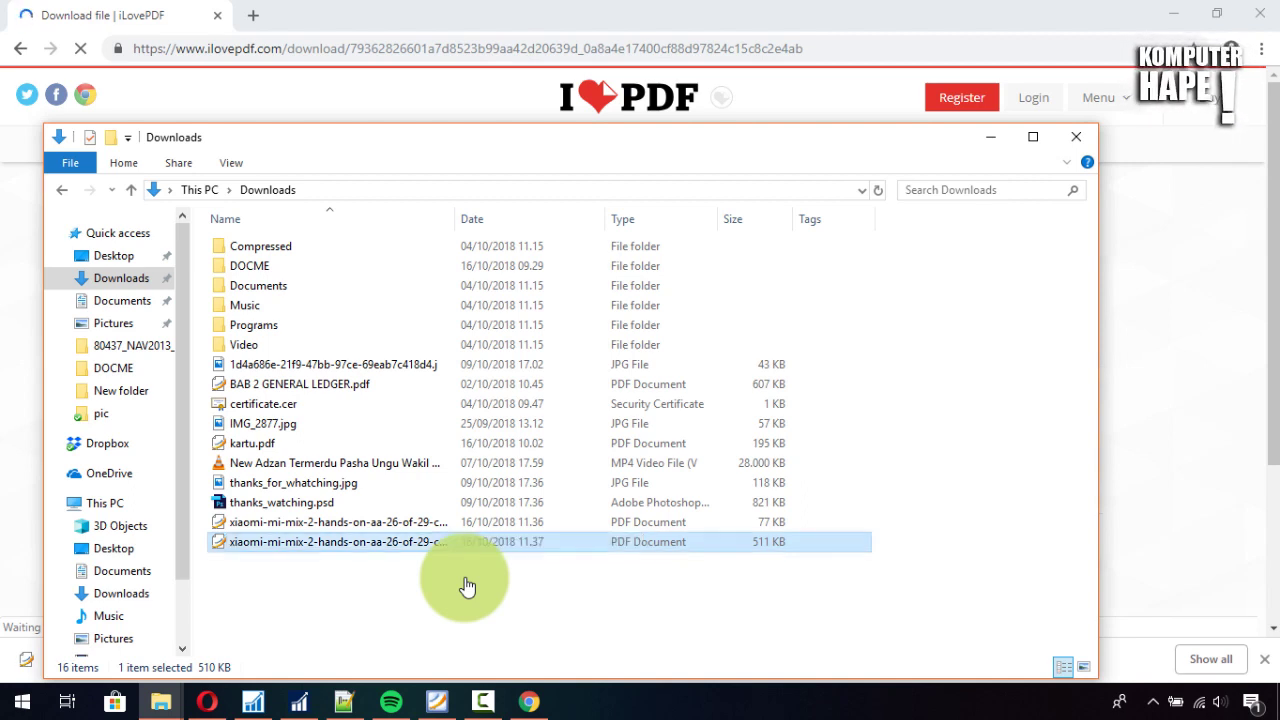
Move the low and high xiaomi-mi-mix-2 PDFs from Downloads to Pictures.
key("shift+Up")
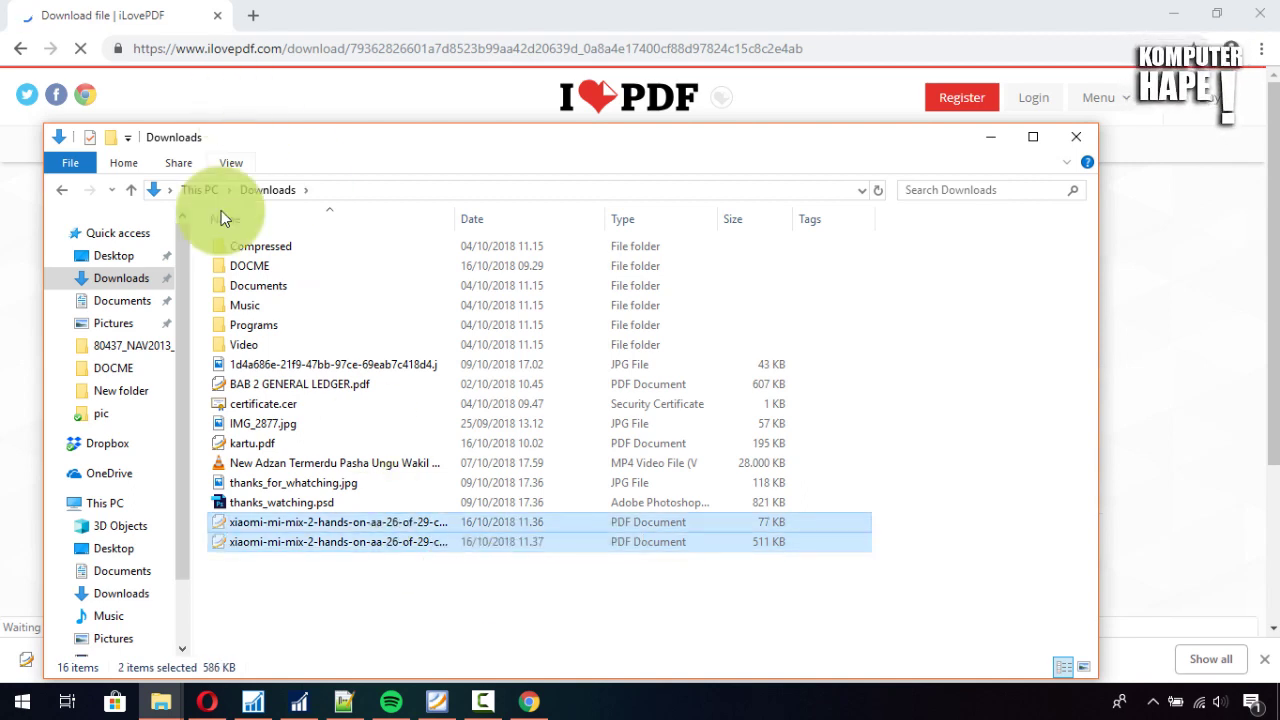
left_click(140, 323)
key("ctrl+v")
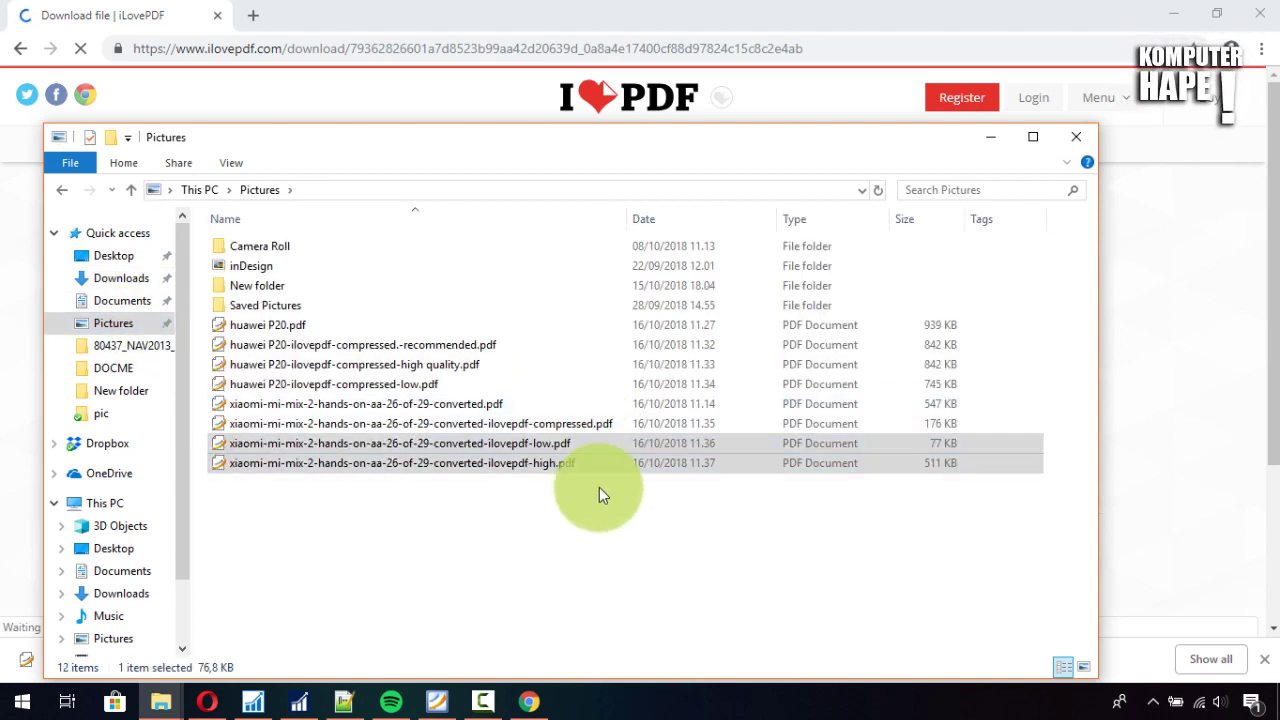
Rename the xiaomi-mi-mix-2 PDF ending in ilovepdf-compressed in Pictures as xiaomi-mi-mix-2-hands-on-aa-26-of-29-converted-ilovepdf-recommended.pdf.
left_click(497, 404)
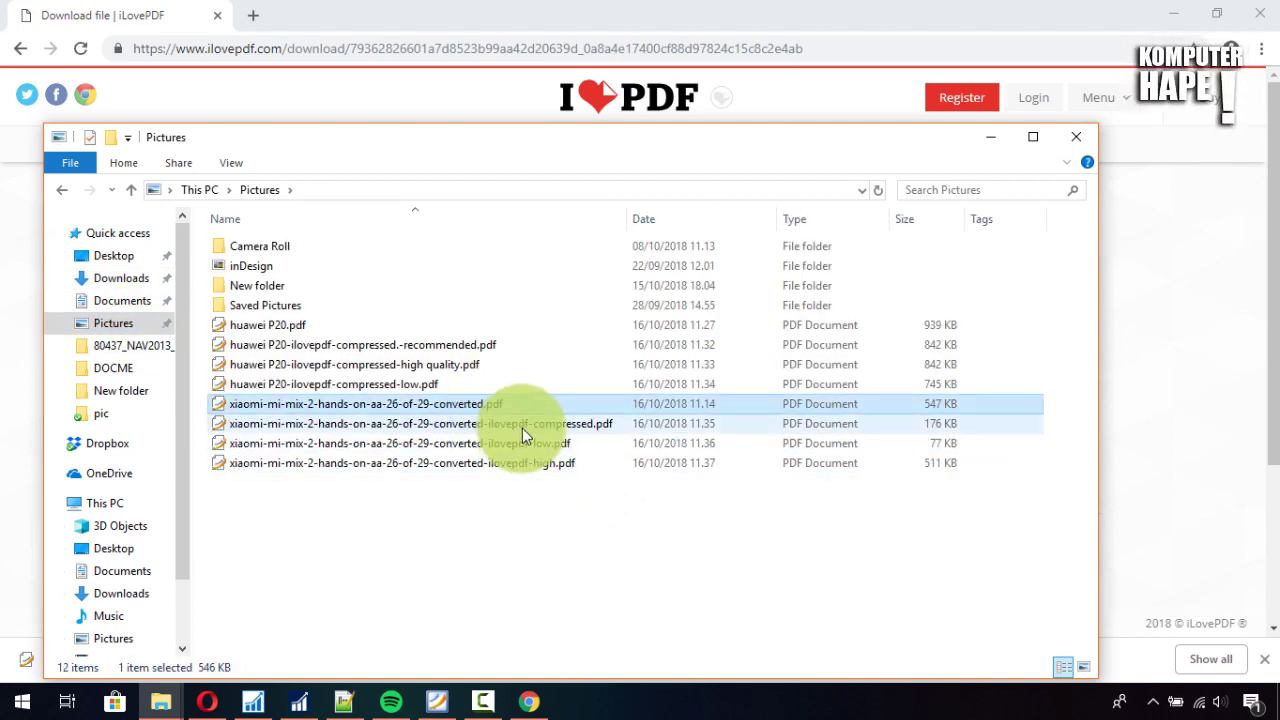
left_click(522, 428)
left_click(522, 428)
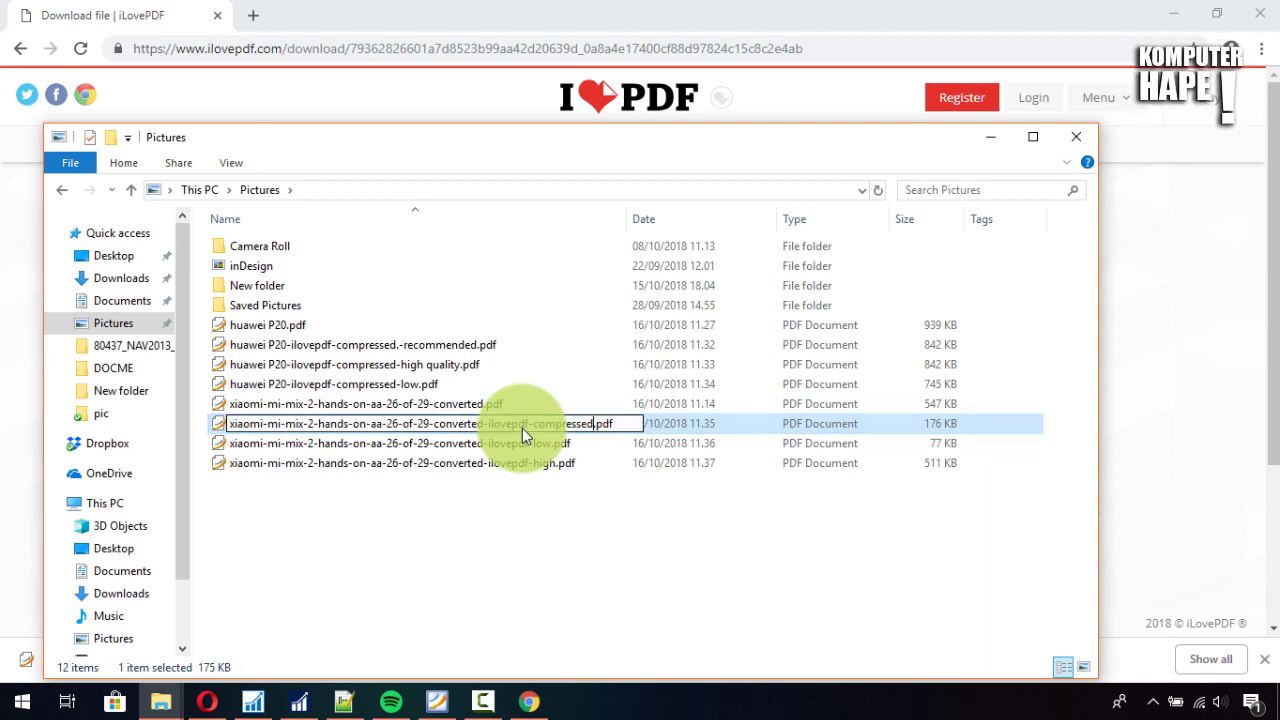
key("ctrl+shift+Left")
type("recommended")
key("Return")
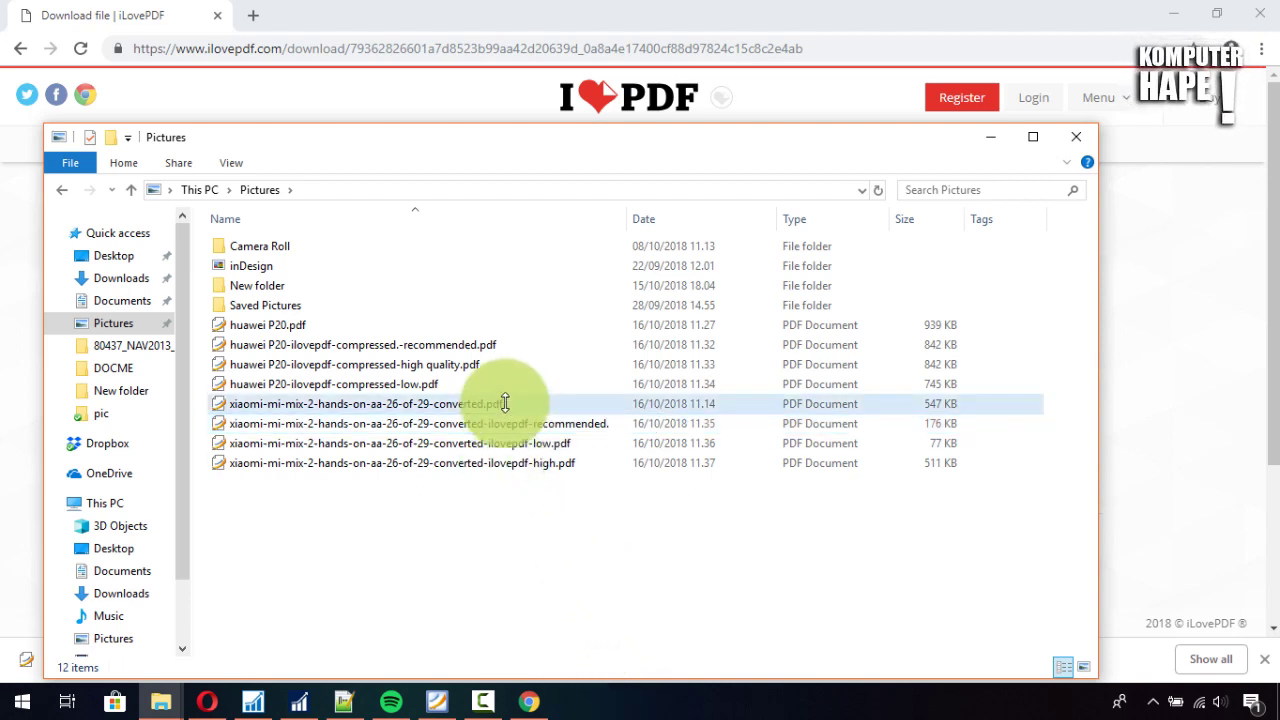
Compare the sizes of the original and recommended xiaomi-mi-mix-2 PDFs, and switch to Chrome to open iLovePDF's Compress PDF page.
left_click(500, 403)
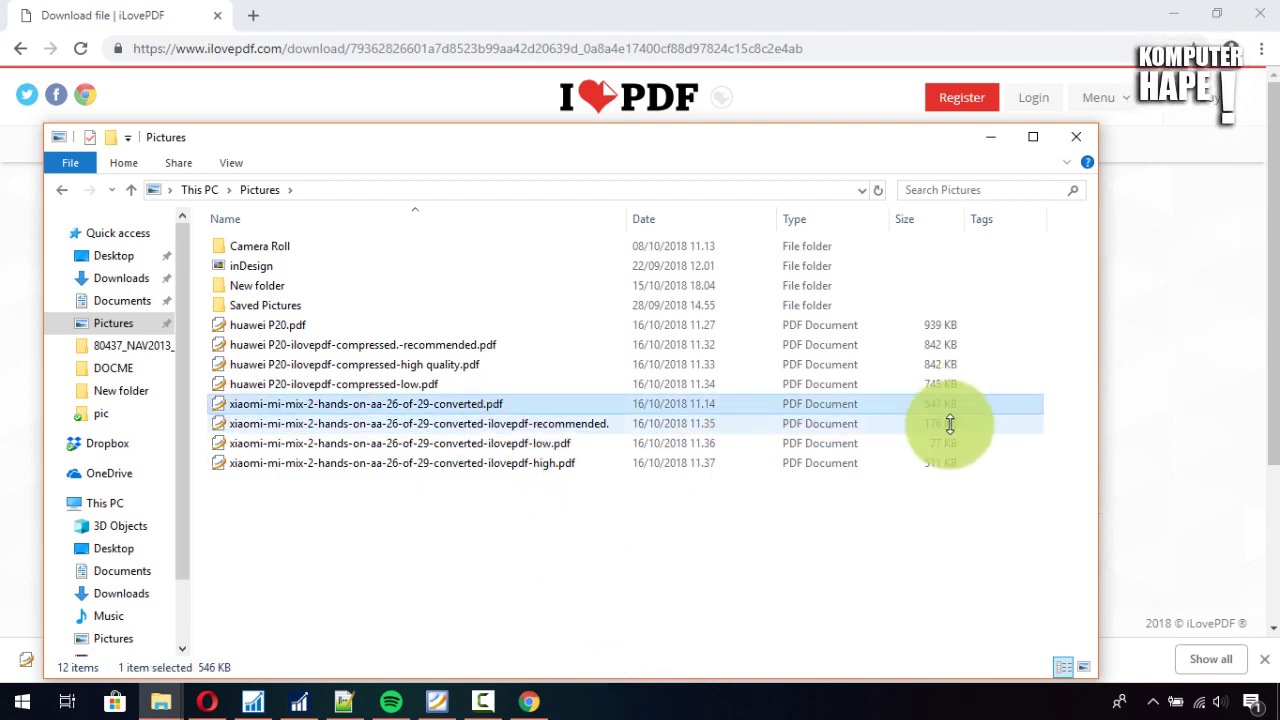
left_click(950, 425)
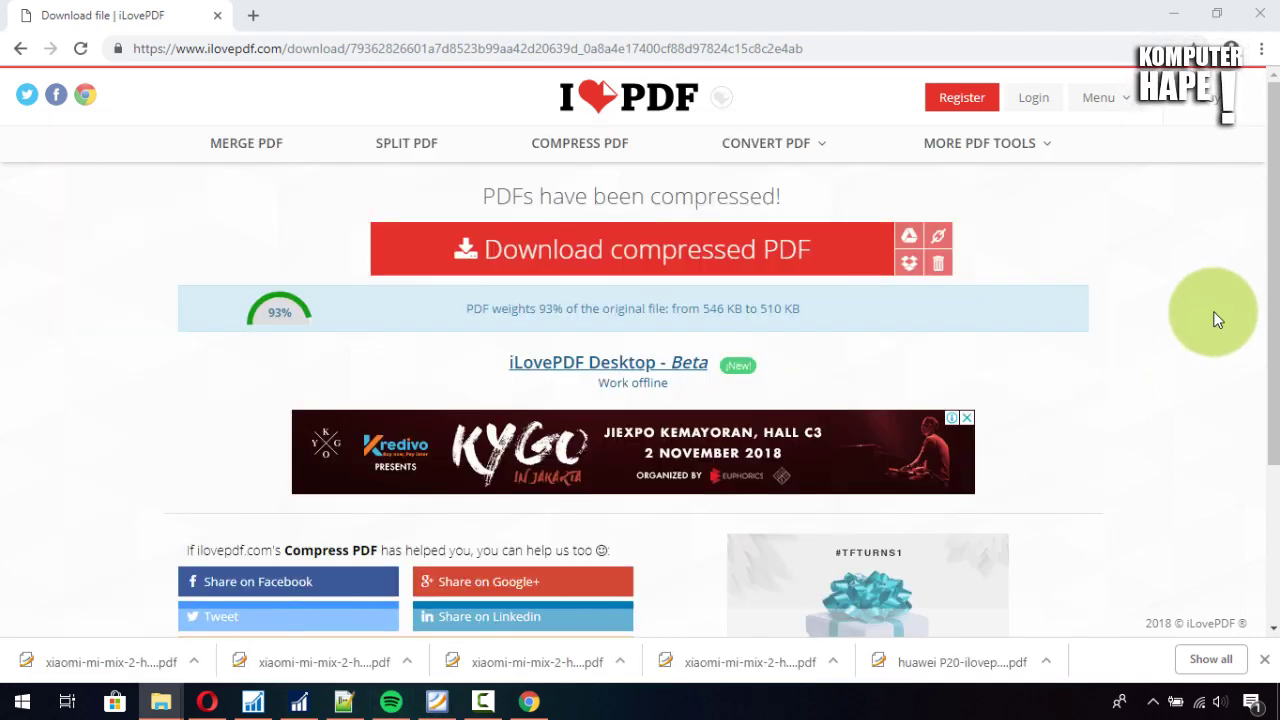
left_click(1140, 350)
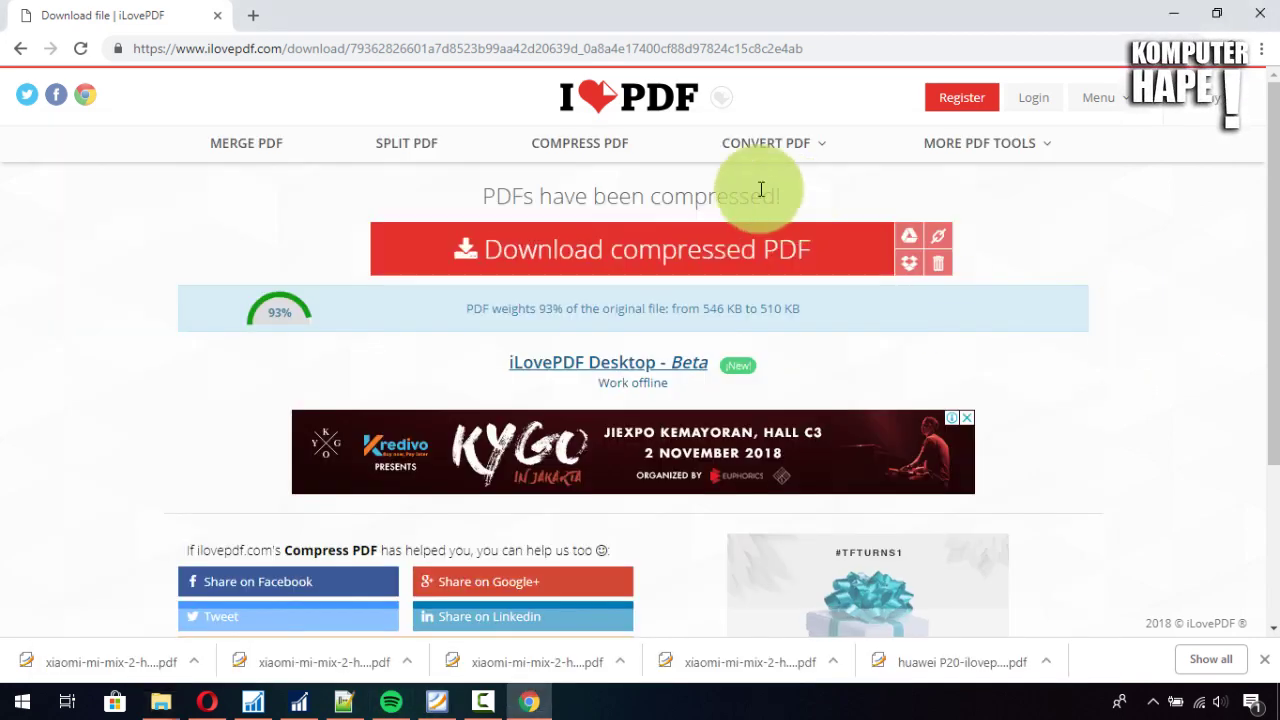
left_click(594, 166)
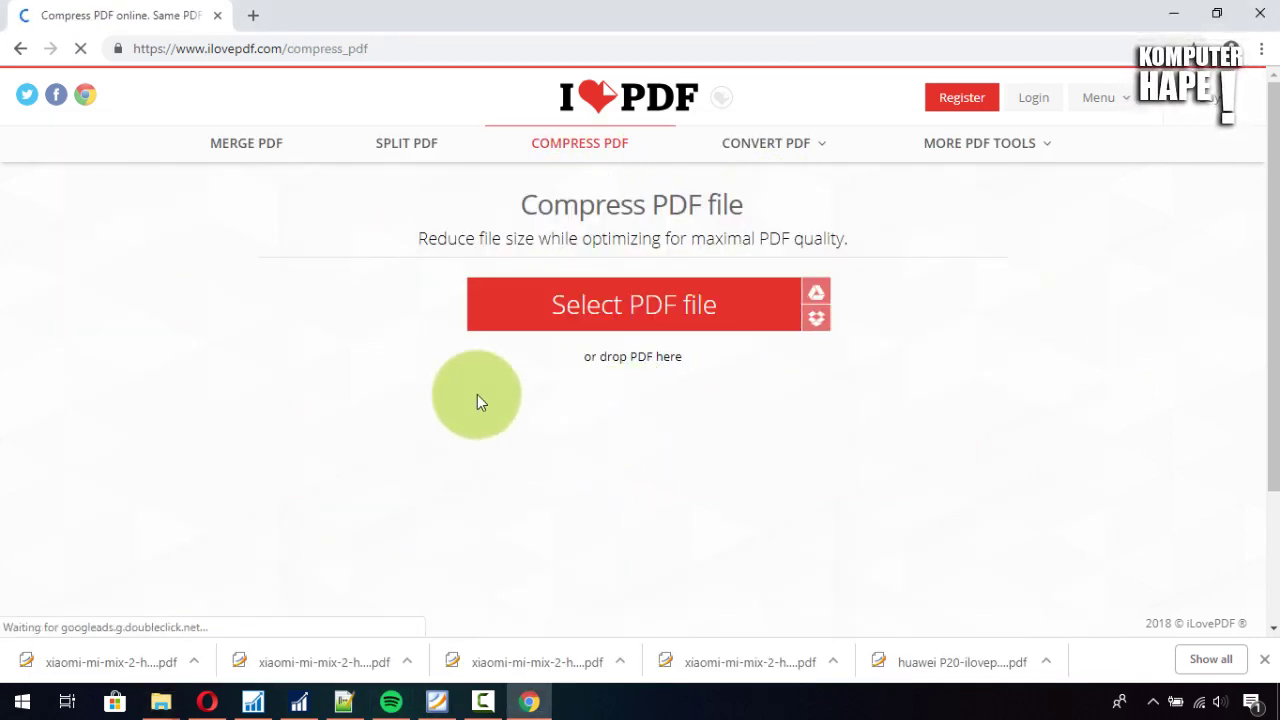
scroll(600, 420, "down", 2)
Switch to File Explorer and compare the sizes of the low and high xiaomi-mi-mix-2 PDFs in Pictures.
key("alt+Tab")
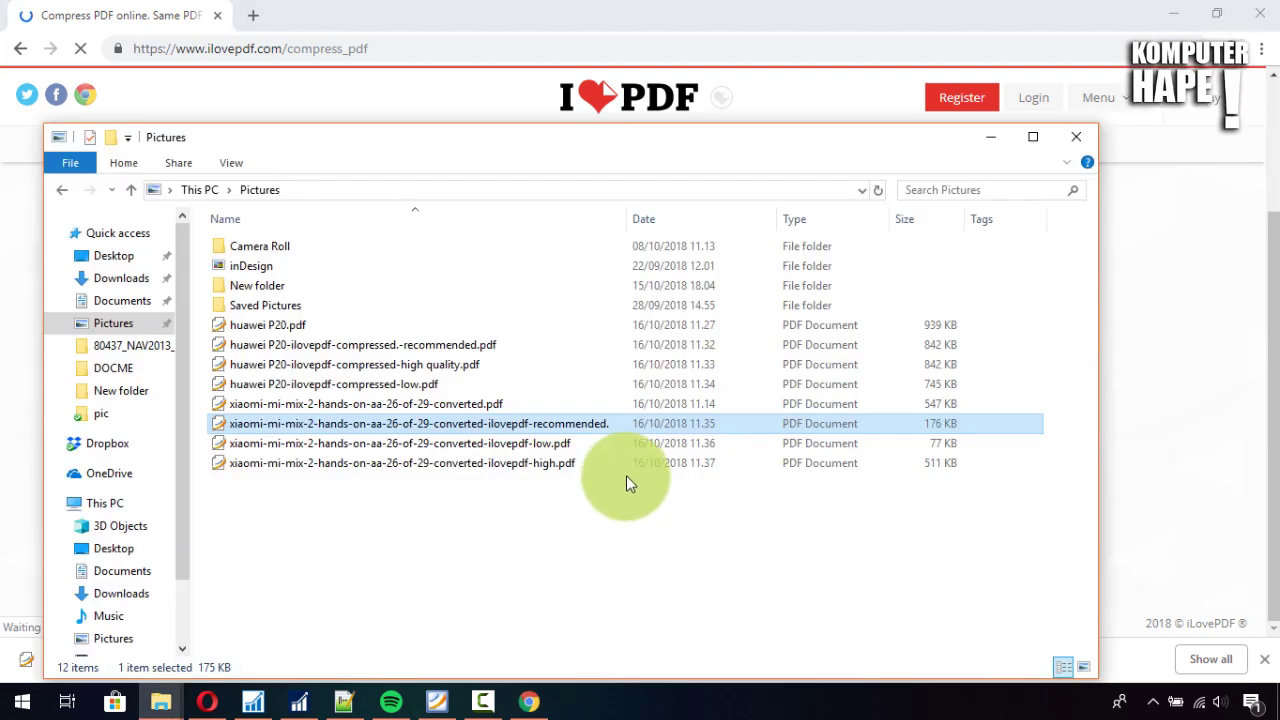
left_click(536, 446)
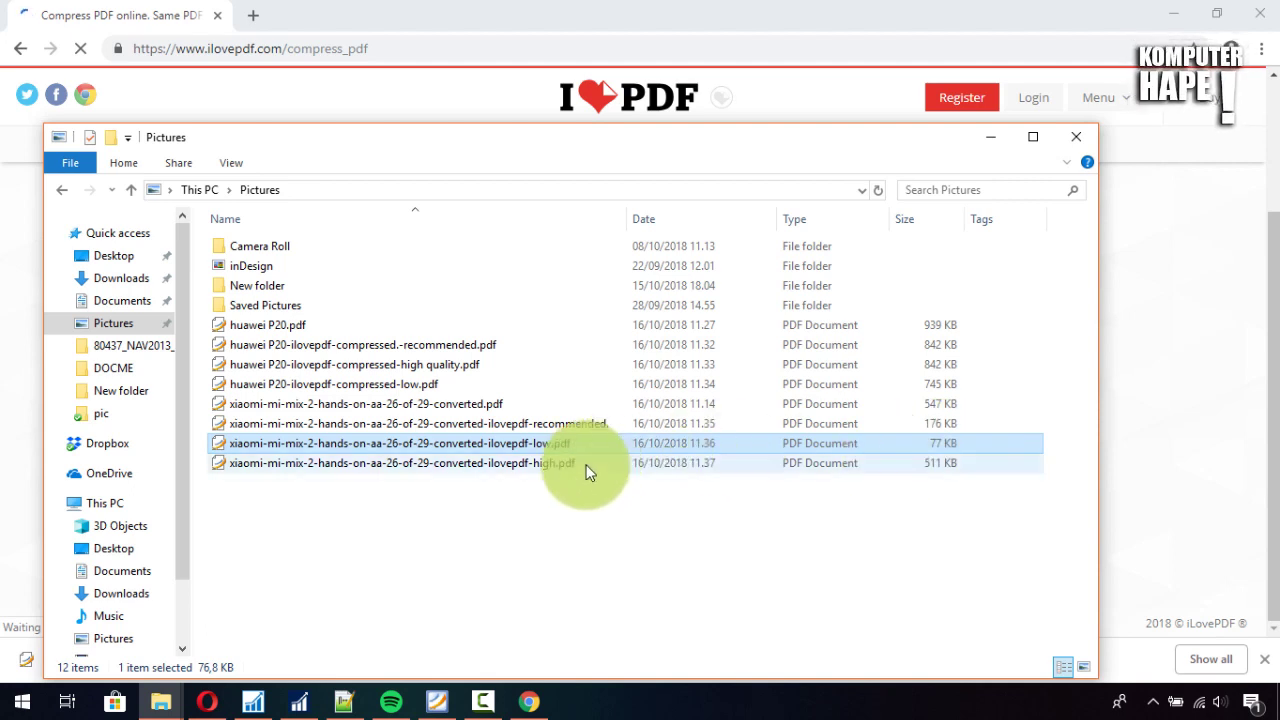
left_click(577, 466)
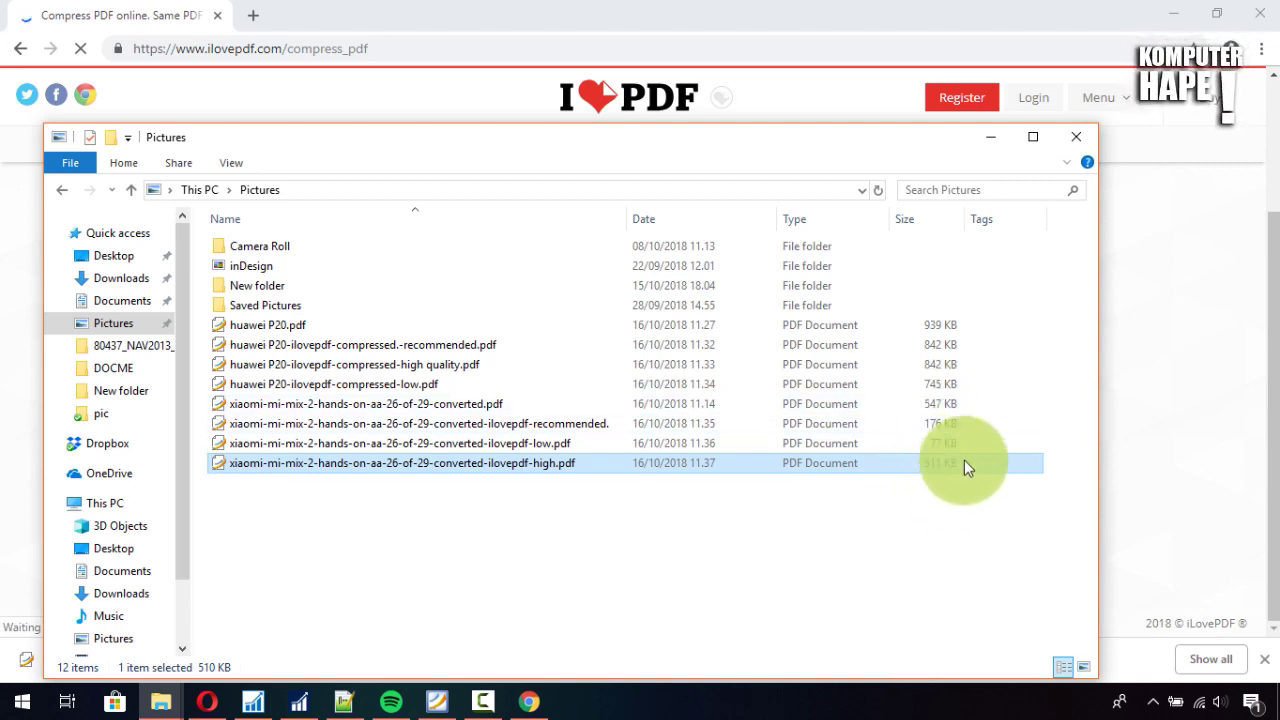
left_click(990, 139)
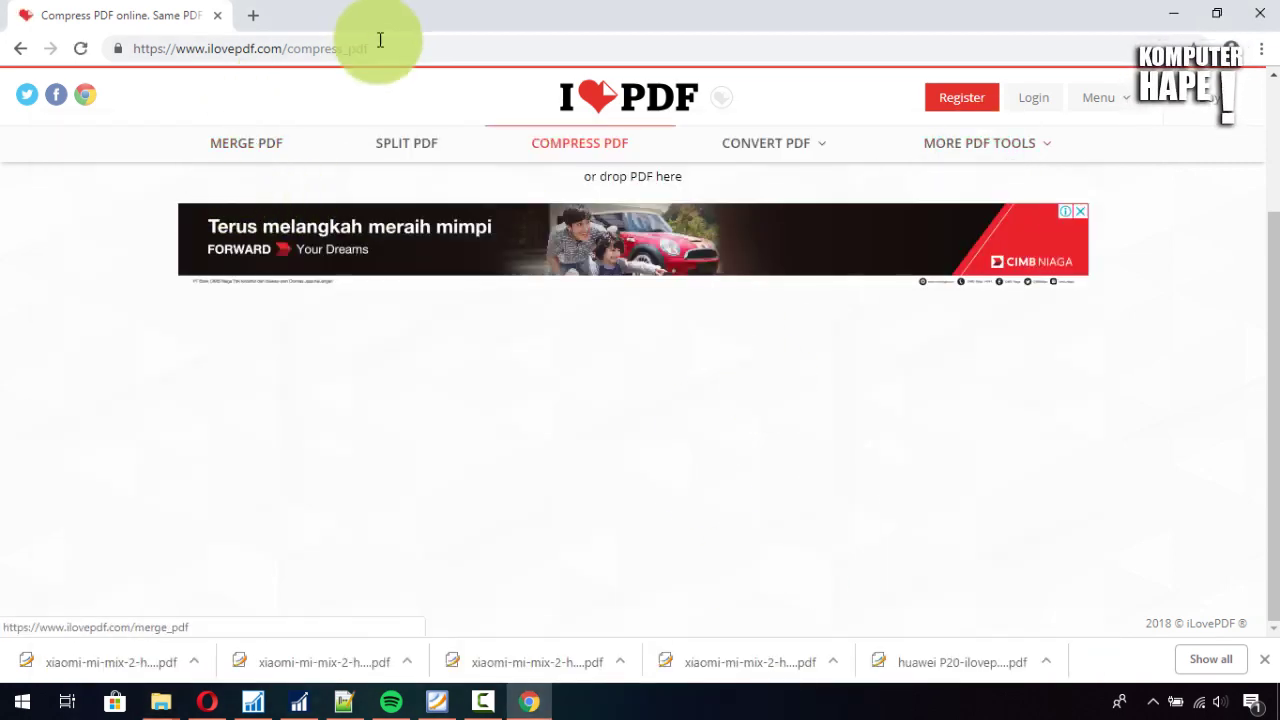
left_click_drag(378, 45, 137, 63)
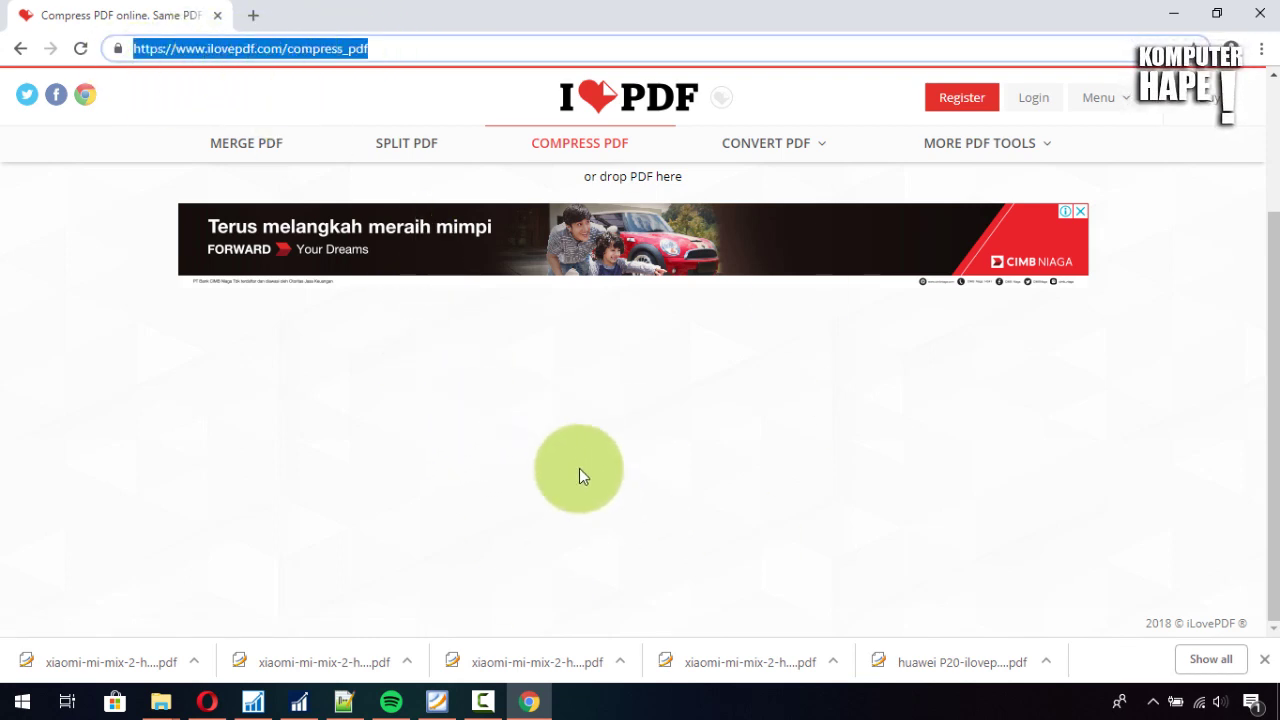
left_click(371, 42)
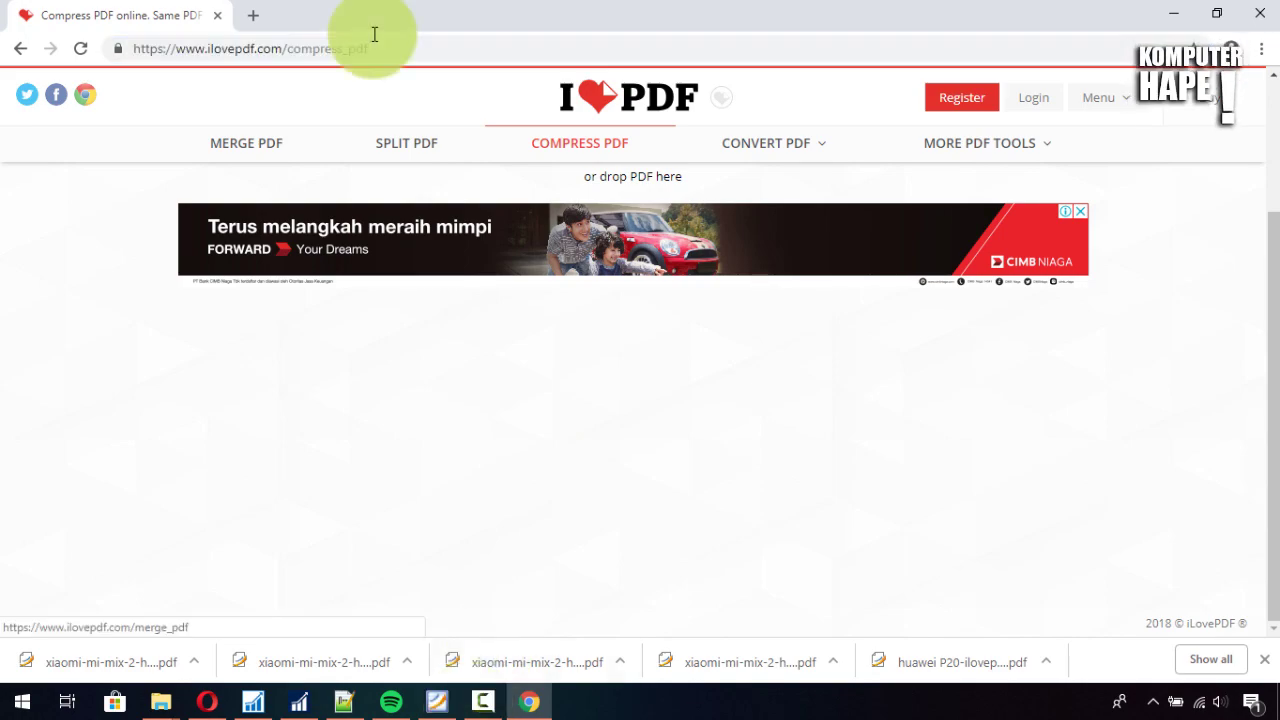
left_click_drag(368, 49, 129, 57)
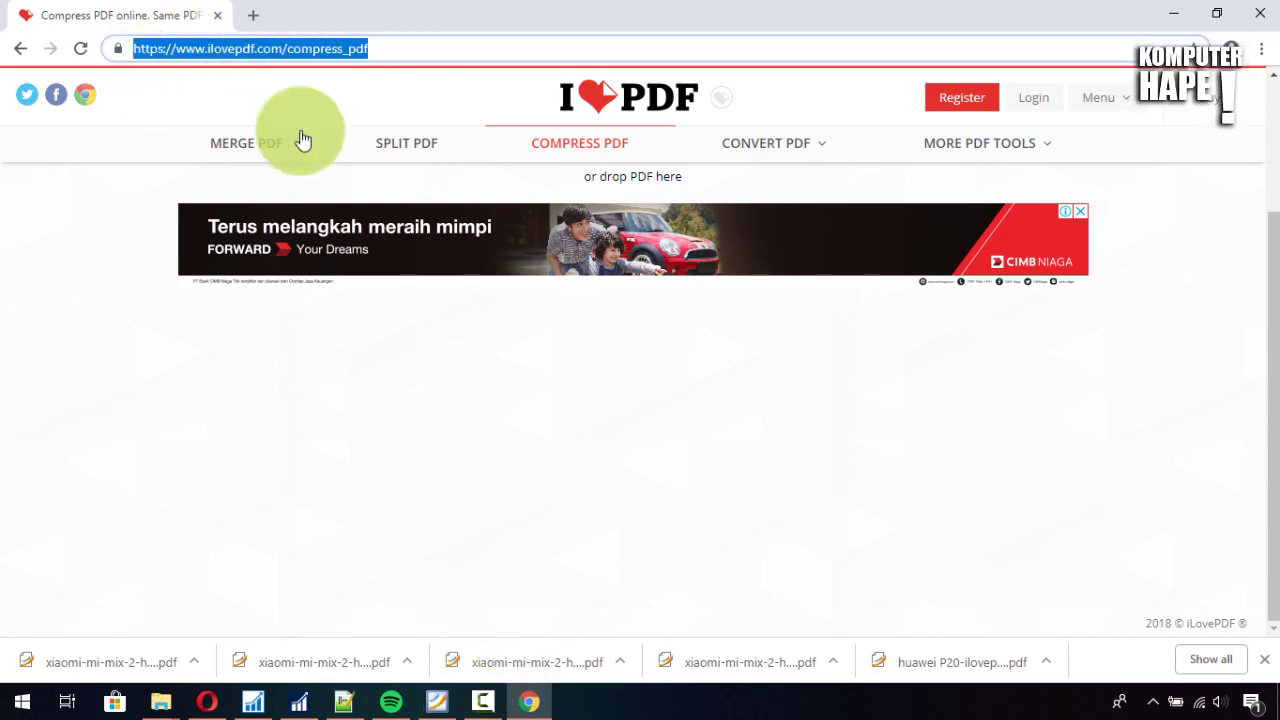
left_click(395, 49)
left_click_drag(368, 49, 135, 60)
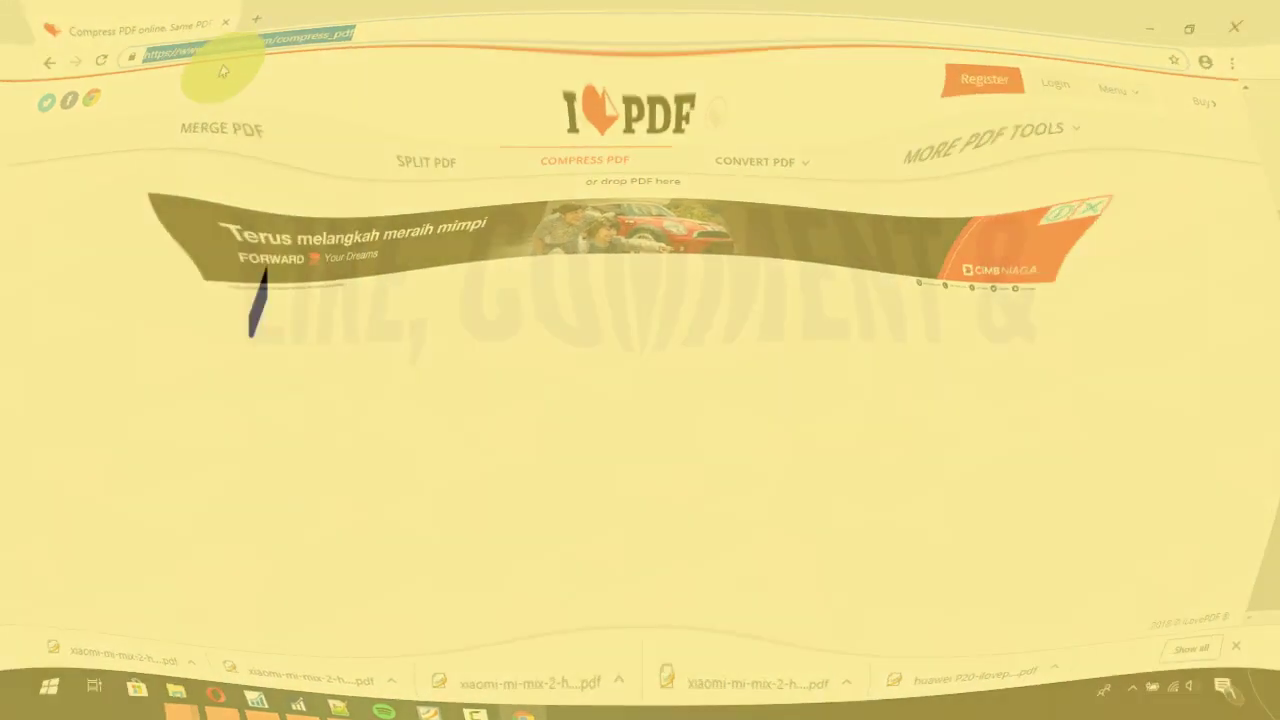